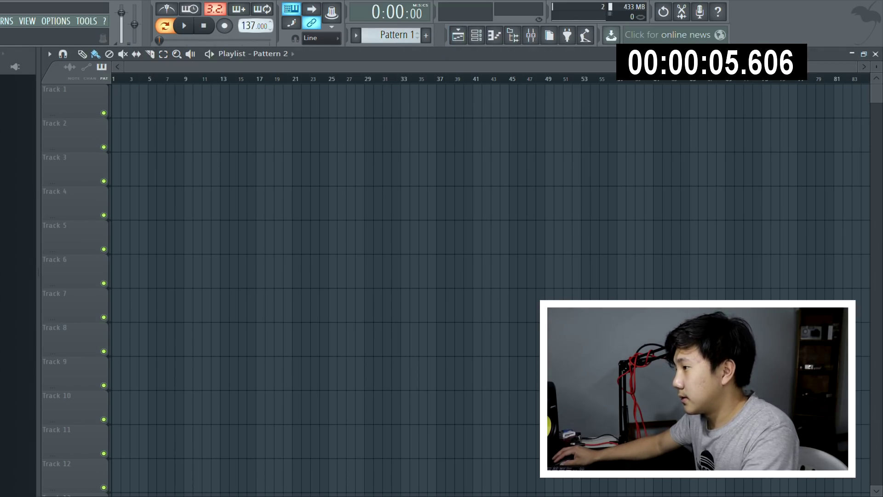
# Set the tempo to 140 and lay out a narrowed channel rack over the playlist.
pyautogui.click(476, 35)
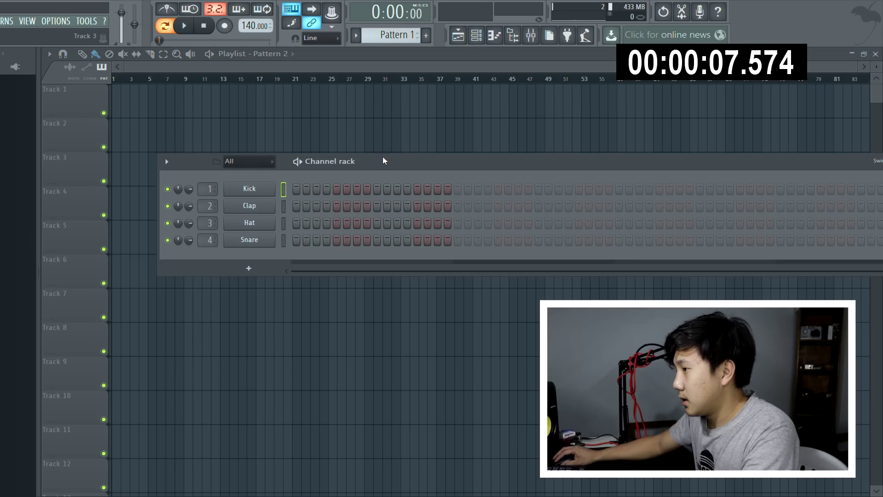
pyautogui.moveTo(384, 158); pyautogui.dragTo(341, 155)
pyautogui.moveTo(708, 150); pyautogui.dragTo(652, 150)
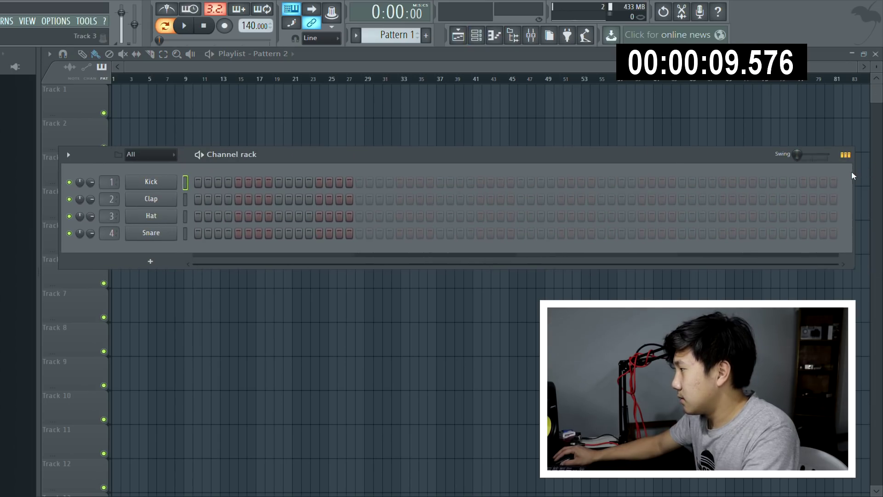
pyautogui.moveTo(858, 175); pyautogui.dragTo(413, 187)
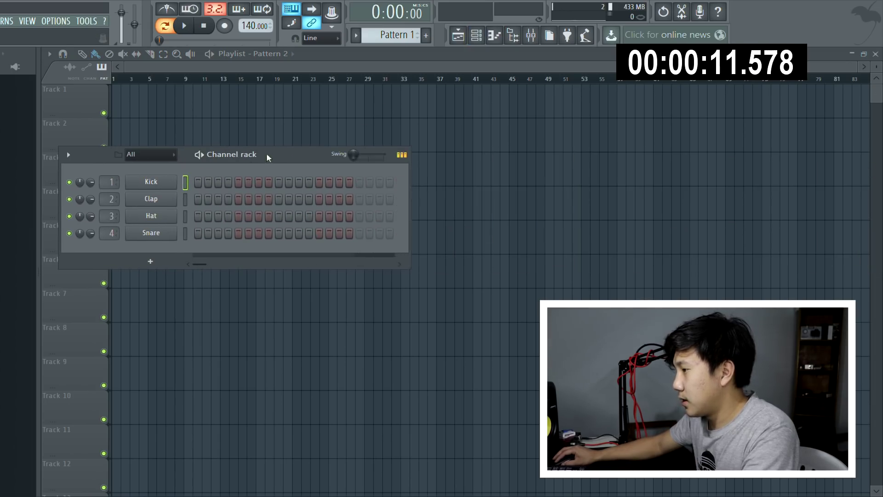
pyautogui.moveTo(266, 154); pyautogui.dragTo(319, 156)
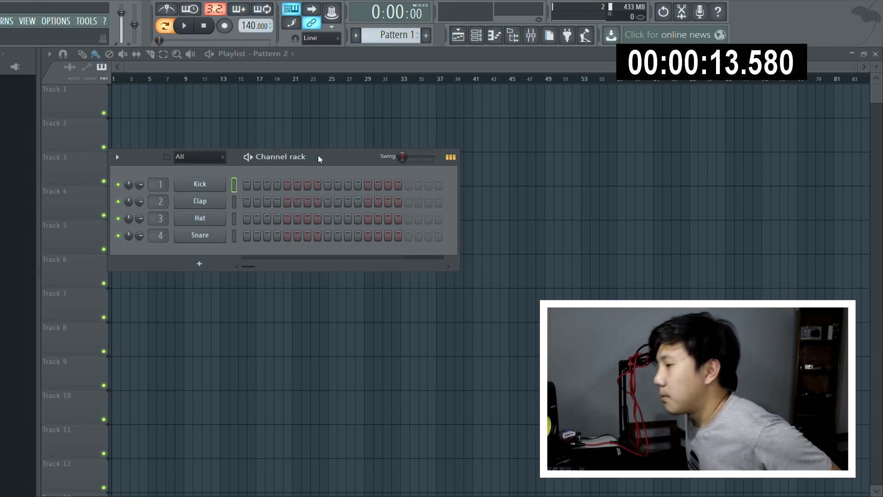
pyautogui.moveTo(328, 163); pyautogui.dragTo(418, 146)
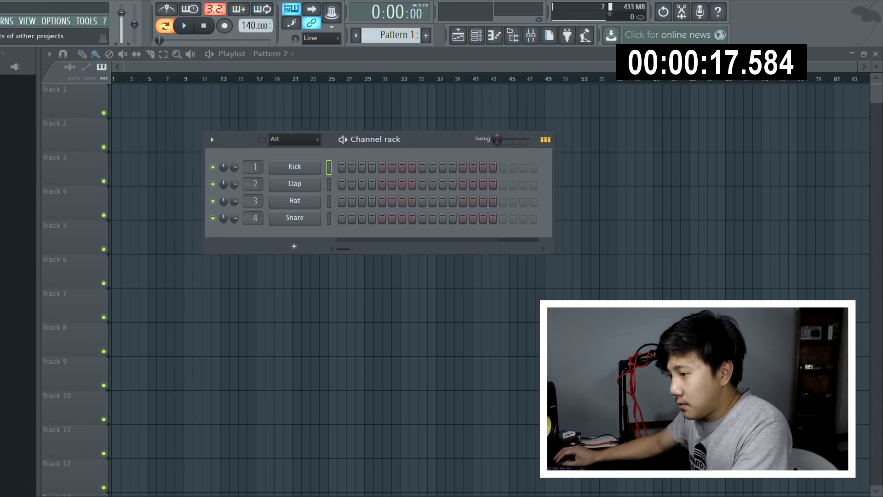
# Browse the sample pack folders for drum sounds to use in the beat.
pyautogui.click(6, 283)
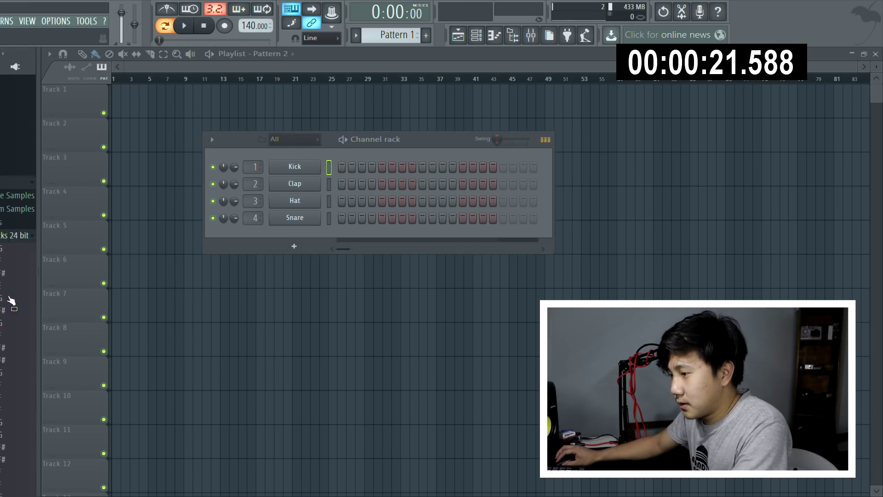
pyautogui.click(0, 265)
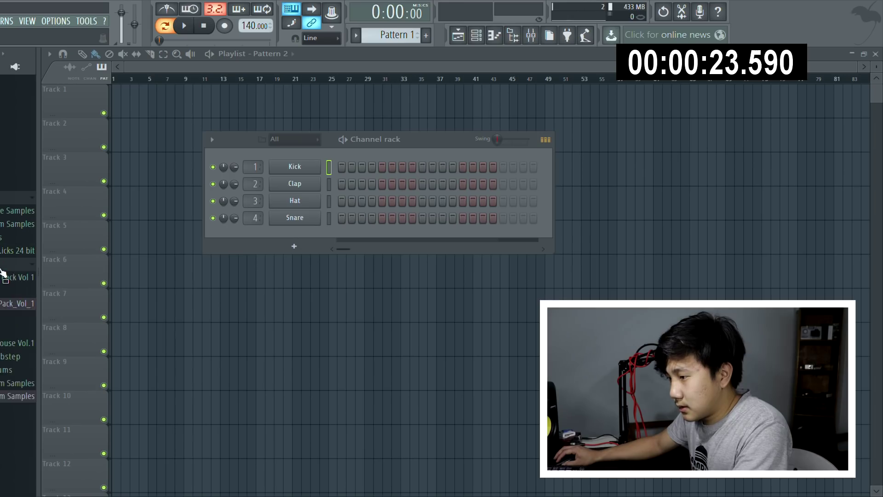
pyautogui.click(0, 266)
pyautogui.click(1, 278)
pyautogui.click(0, 278)
pyautogui.click(0, 291)
pyautogui.click(1, 293)
pyautogui.click(1, 293)
pyautogui.click(0, 293)
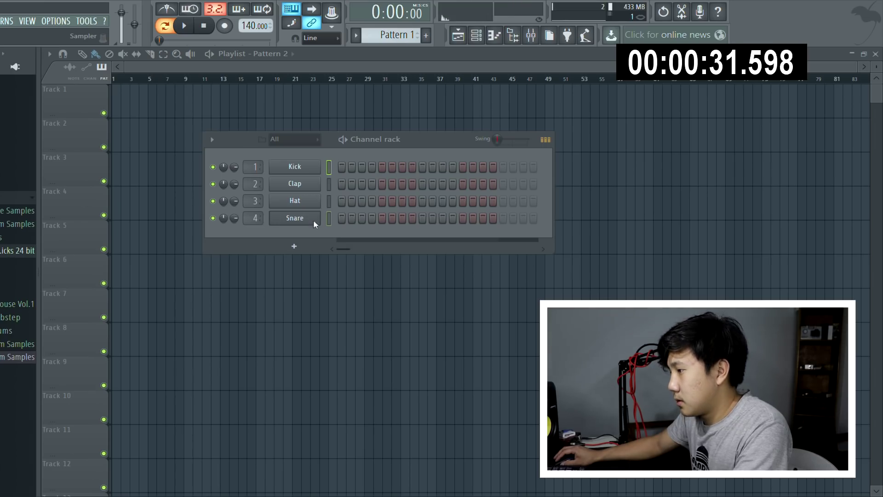
# Fill every second step of the Hat channel across the first 16 steps and audition the pattern.
pyautogui.click(299, 202)
pyautogui.click(443, 239)
pyautogui.press('space')
pyautogui.press('space')
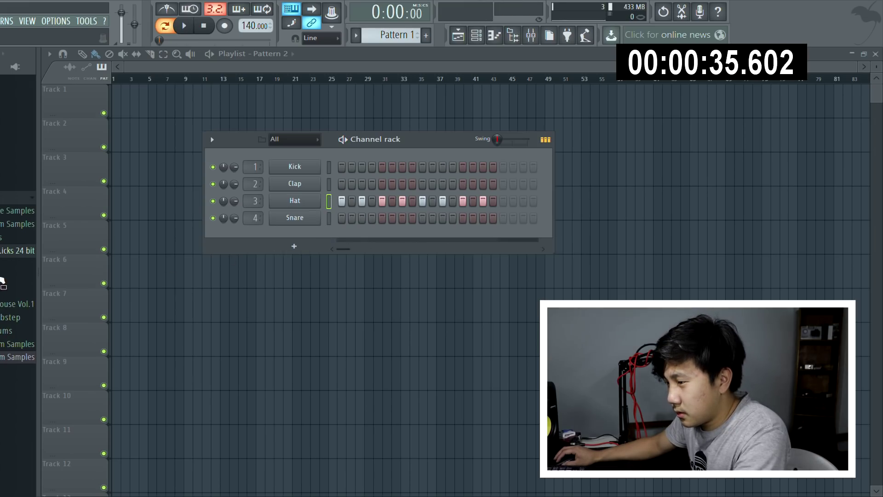
# Replace the Hat channel's sound with the closed hi-hat 001 Widened sample from the cymbals folder and play the pattern.
pyautogui.click(7, 282)
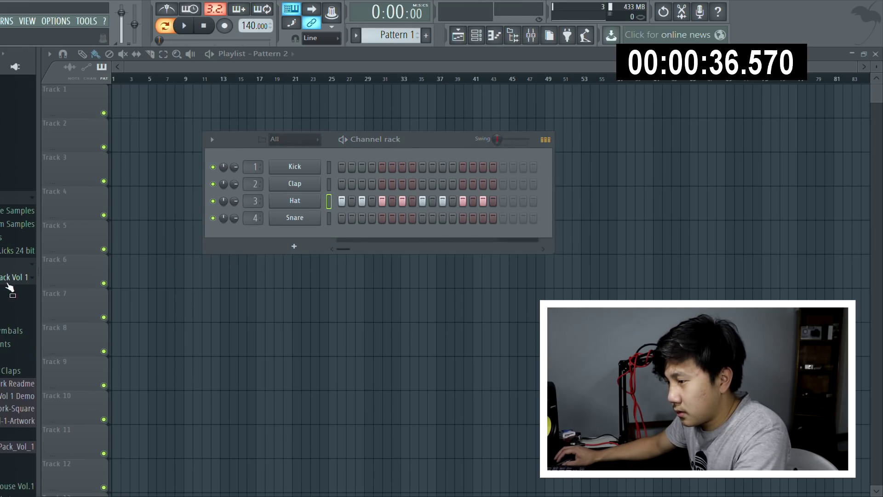
pyautogui.click(6, 335)
pyautogui.click(22, 255)
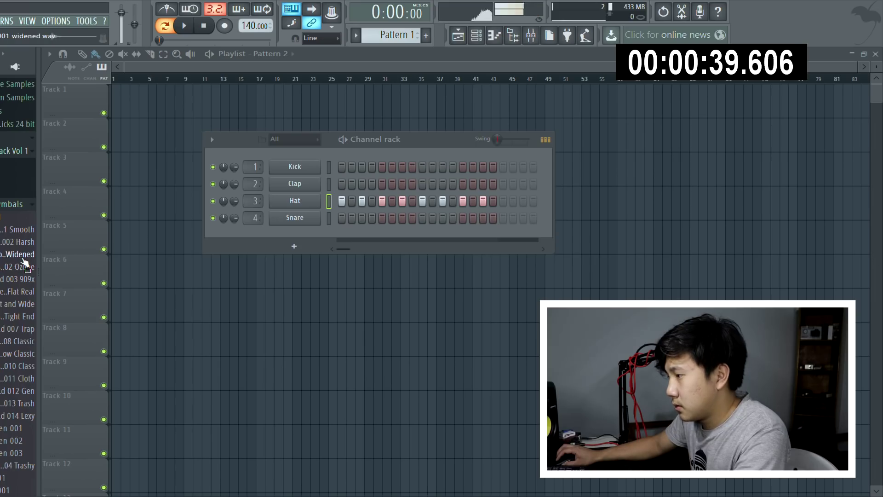
pyautogui.moveTo(25, 263); pyautogui.dragTo(294, 200)
pyautogui.press('space')
pyautogui.moveTo(427, 146); pyautogui.dragTo(376, 156)
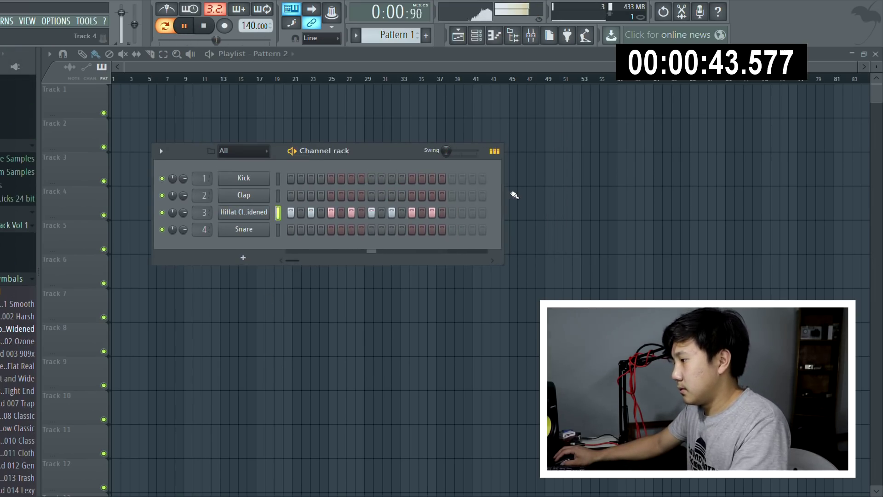
# Continue the hi-hat hits on every second step up to step 31 and widen the channel rack to show 32 steps.
pyautogui.click(454, 212)
pyautogui.press('space')
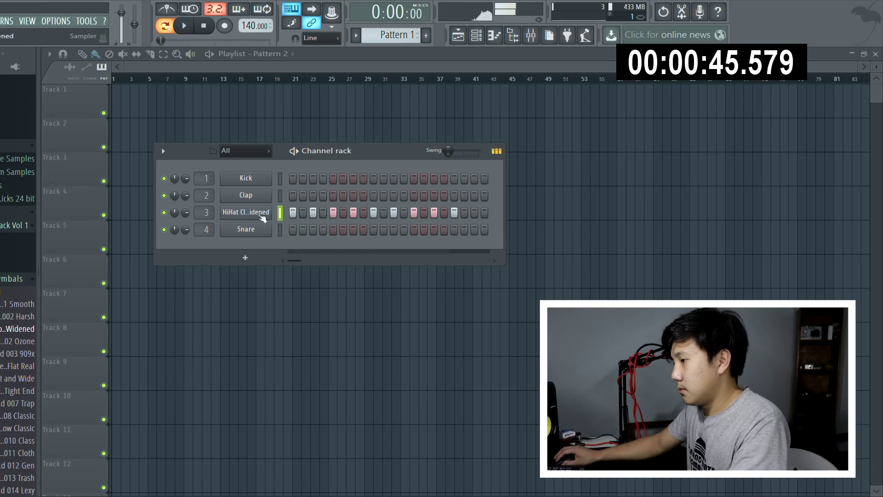
pyautogui.click(474, 212)
pyautogui.press('space')
pyautogui.moveTo(510, 202); pyautogui.dragTo(642, 225)
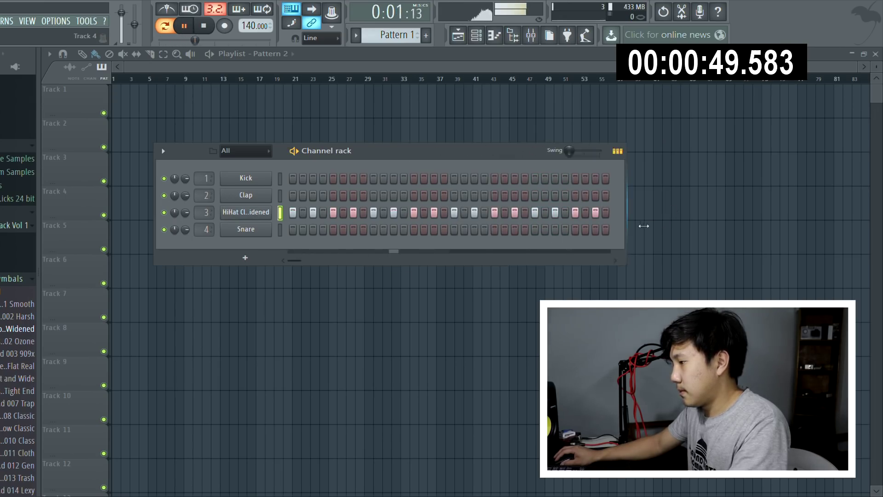
pyautogui.press('space')
# Audition samples in the kick folder and load the Sensible kick into the Kick channel.
pyautogui.scroll(-3, 6, 231)
pyautogui.click(7, 206)
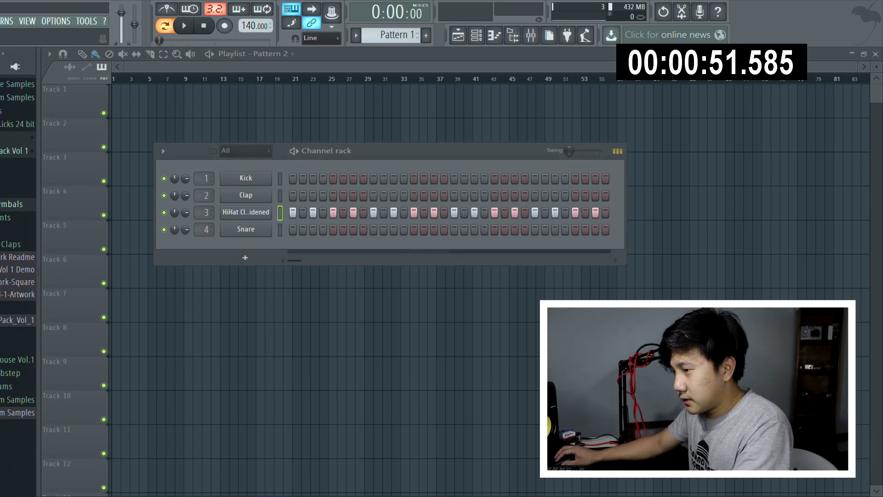
pyautogui.click(2, 231)
pyautogui.scroll(-3, 3, 239)
pyautogui.scroll(3, 4, 244)
pyautogui.click(9, 248)
pyautogui.click(18, 272)
pyautogui.click(17, 282)
pyautogui.moveTo(19, 272); pyautogui.dragTo(254, 182)
# Place a kick on step 1 and audition the pattern with the hi-hats.
pyautogui.click(413, 125)
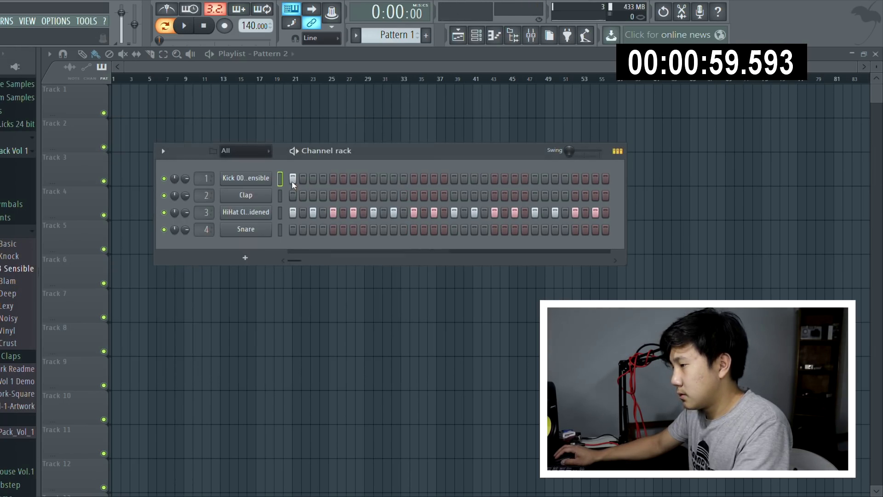
pyautogui.press('space')
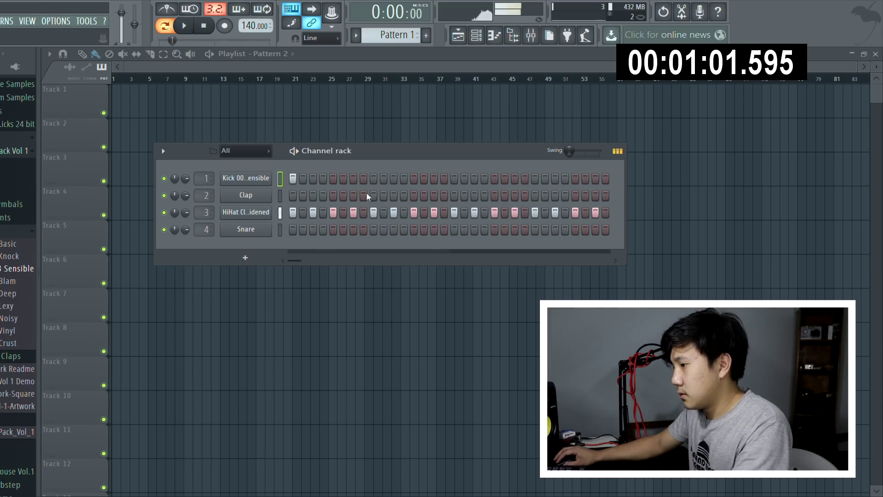
pyautogui.press('space')
# Replace the Clap channel's sound with the Clap 010 sample from the claps folder.
pyautogui.click(10, 217)
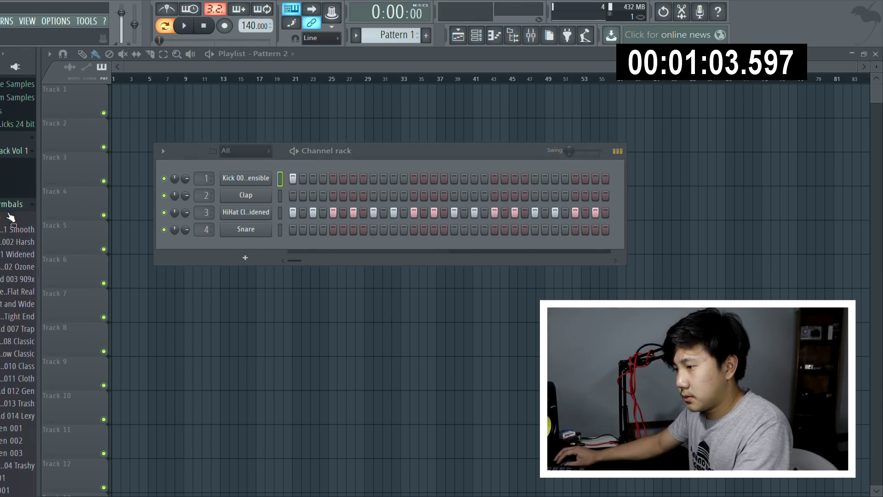
pyautogui.click(18, 216)
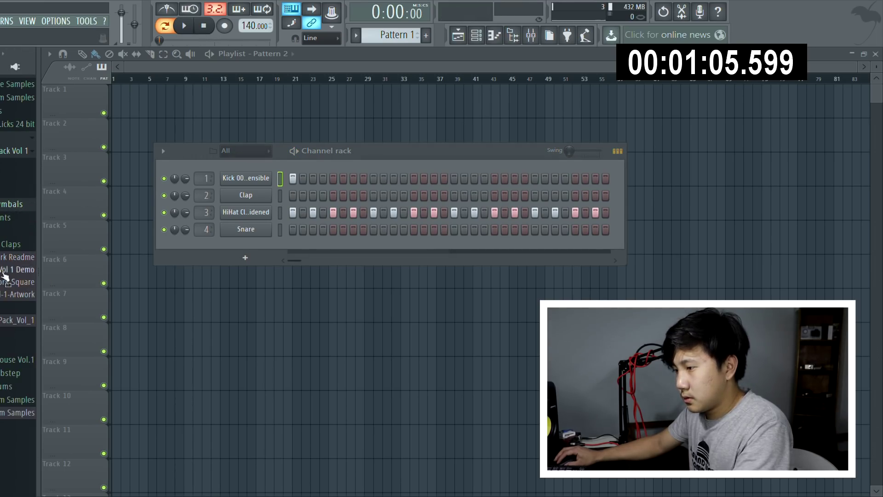
pyautogui.click(3, 244)
pyautogui.click(6, 310)
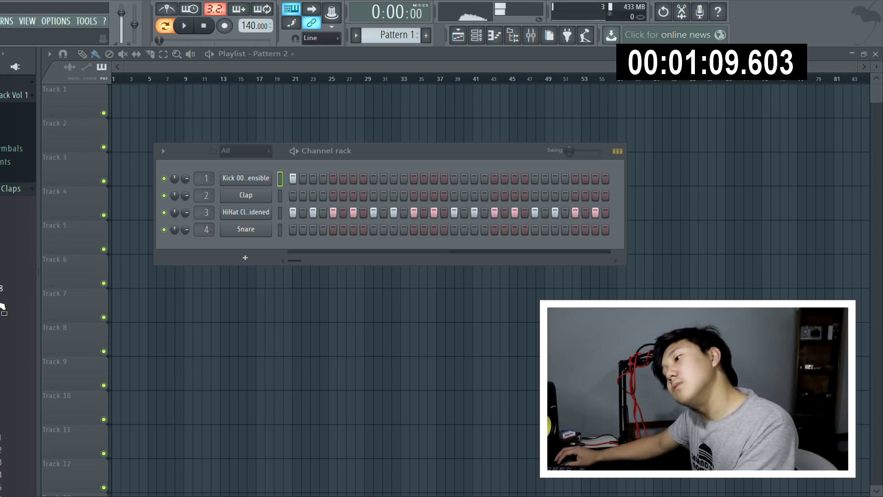
pyautogui.moveTo(240, 200); pyautogui.dragTo(241, 199)
# While the pattern loops, place claps on steps 9 and 25 and additional kicks on steps 21 and 27.
pyautogui.press('space')
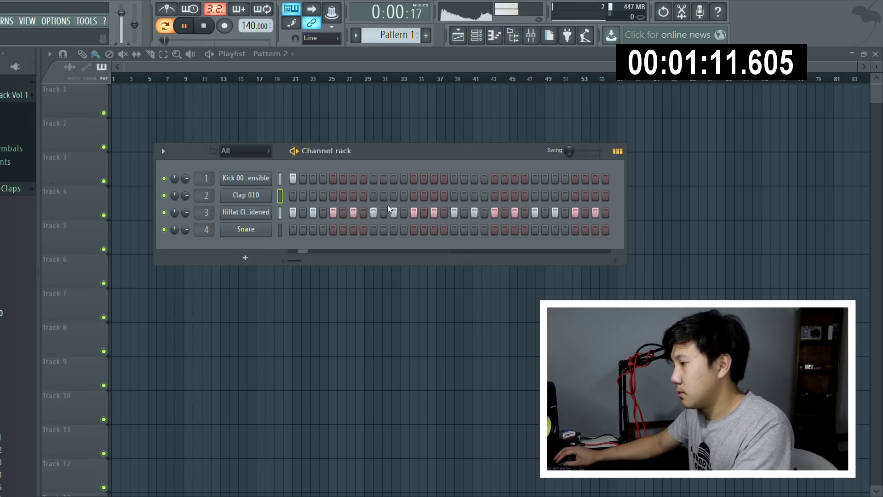
pyautogui.click(495, 179)
pyautogui.moveTo(503, 154); pyautogui.dragTo(487, 158)
pyautogui.click(518, 200)
pyautogui.click(548, 182)
pyautogui.click(538, 182)
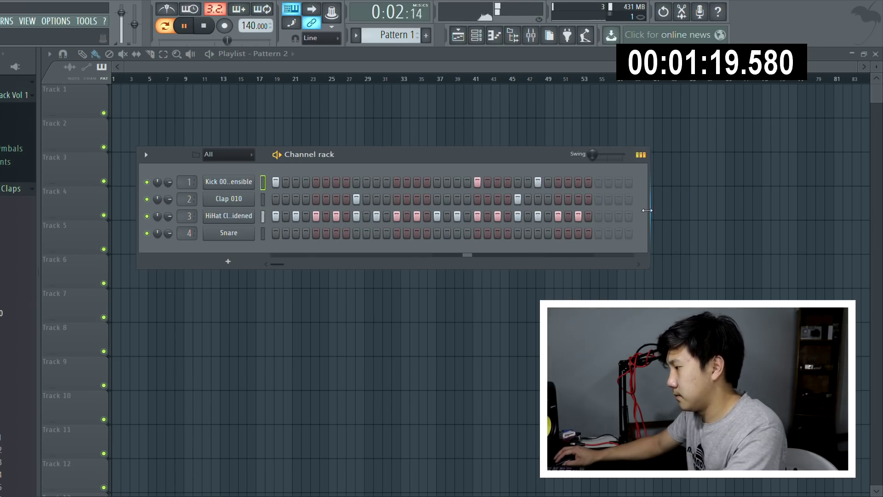
pyautogui.press('space')
# Load the Snare 001 sample into the Snare channel and close its channel settings.
pyautogui.click(260, 216)
pyautogui.click(2, 189)
pyautogui.click(2, 189)
pyautogui.scroll(-5, 2, 276)
pyautogui.click(1, 289)
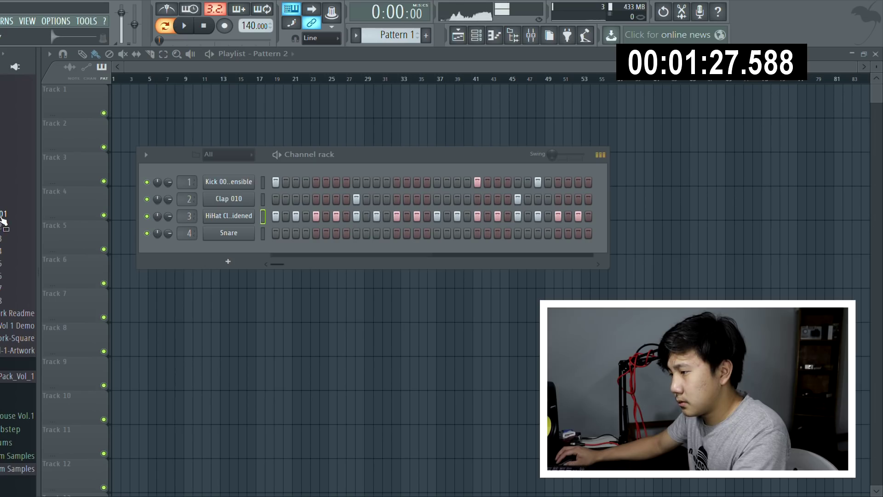
pyautogui.click(252, 233)
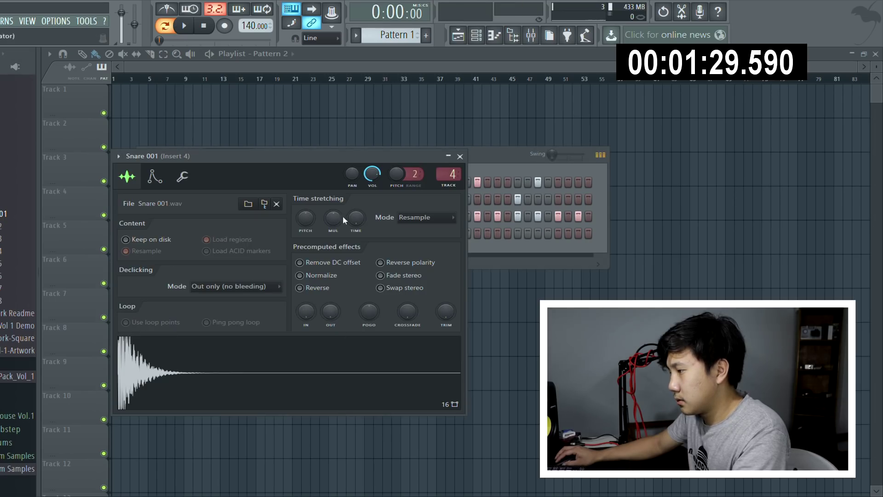
pyautogui.click(460, 157)
# Place snare hits on steps 15 and 19 during playback and adjust the snare channel's volume.
pyautogui.press('space')
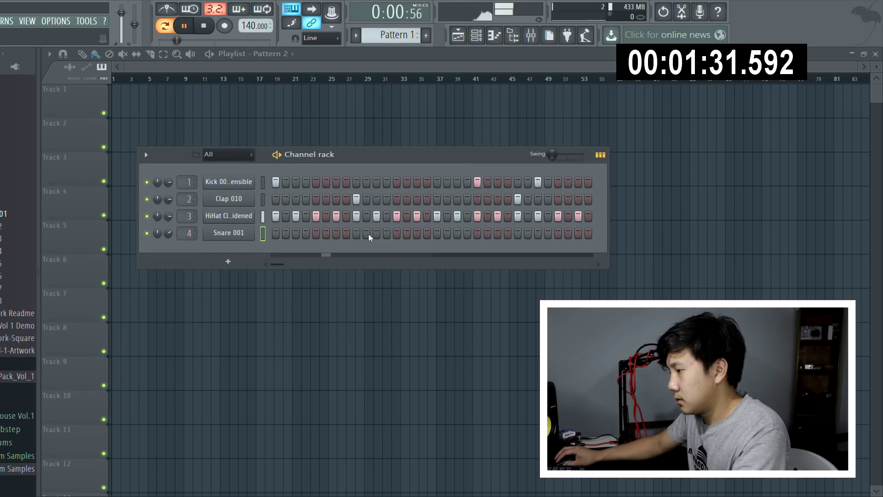
pyautogui.click(417, 235)
pyautogui.rightClick(398, 236)
pyautogui.click(457, 233)
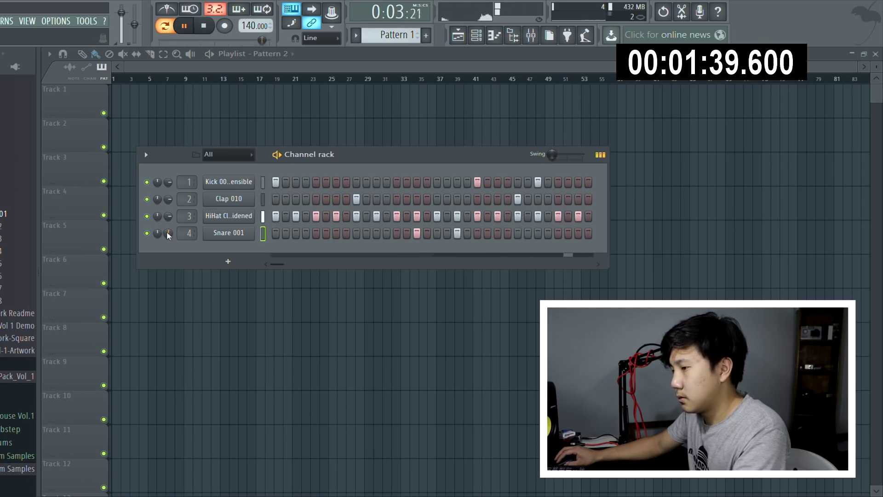
pyautogui.scroll(3, 17, 221)
pyautogui.scroll(5, 17, 220)
pyautogui.press('space')
# Audition the ride samples and add Cymbal Ride 002 Harsh as a new channel below the snare.
pyautogui.click(13, 188)
pyautogui.click(10, 152)
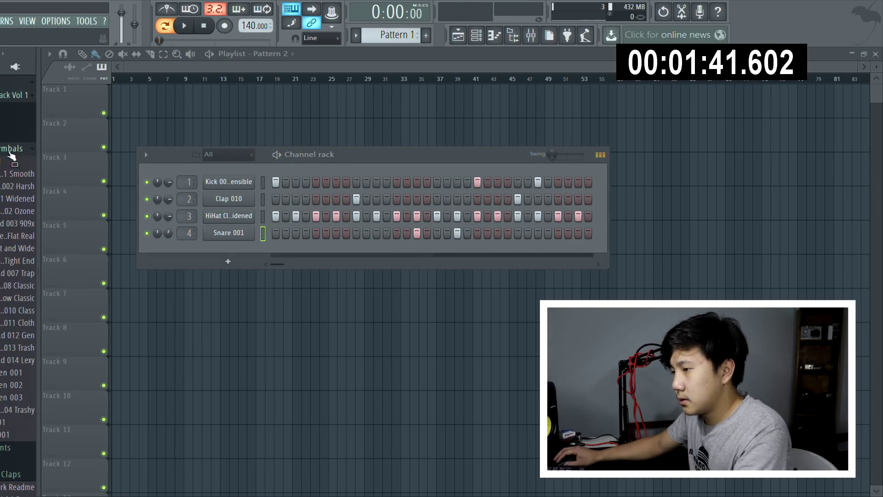
pyautogui.click(16, 178)
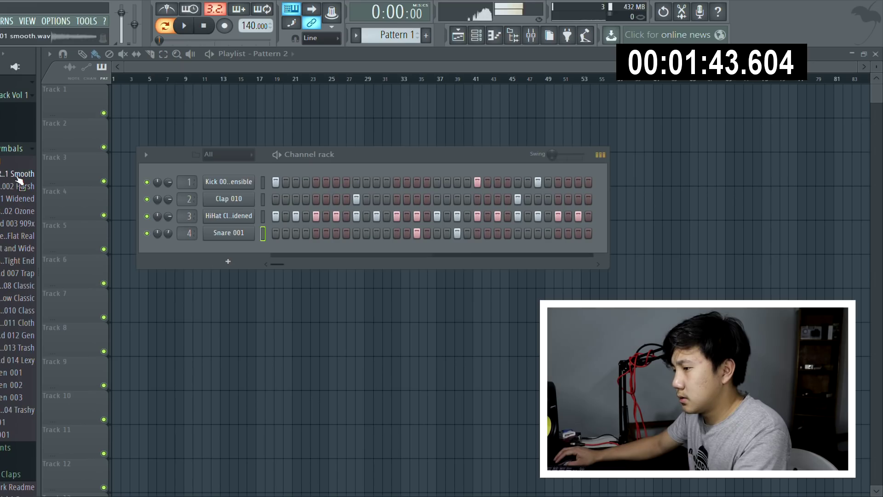
pyautogui.moveTo(12, 174); pyautogui.dragTo(223, 237)
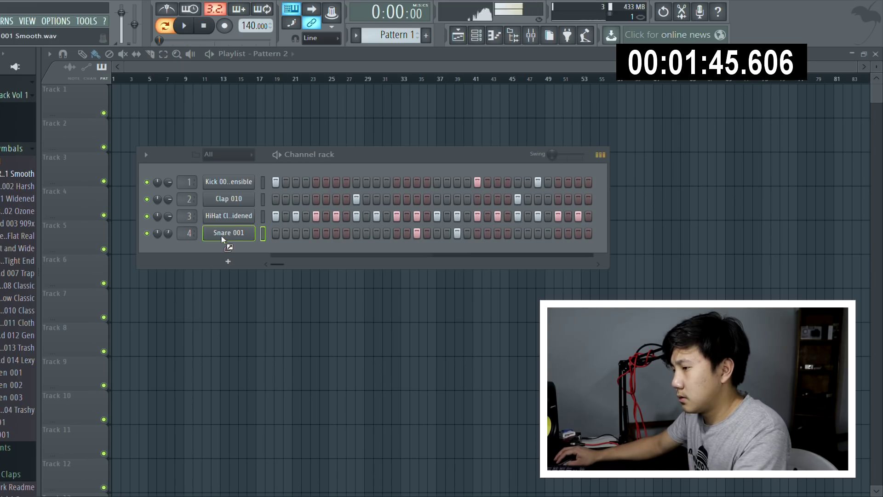
pyautogui.moveTo(20, 185); pyautogui.dragTo(247, 253)
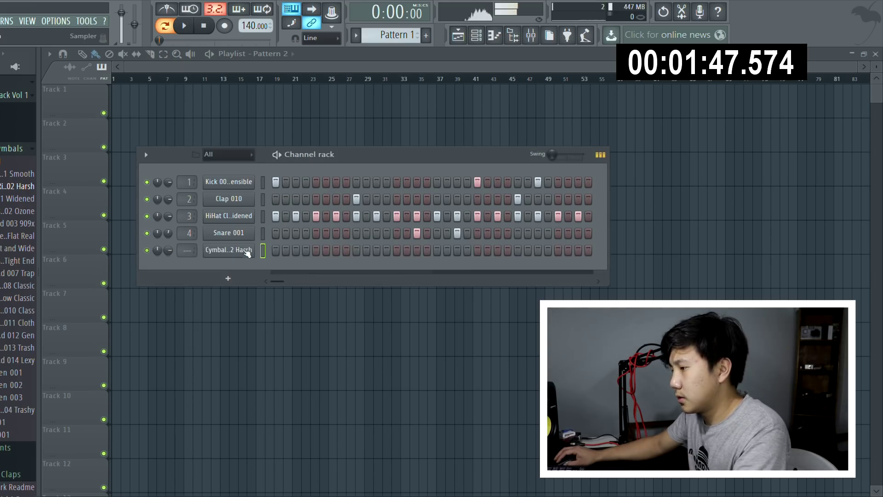
pyautogui.click(228, 251)
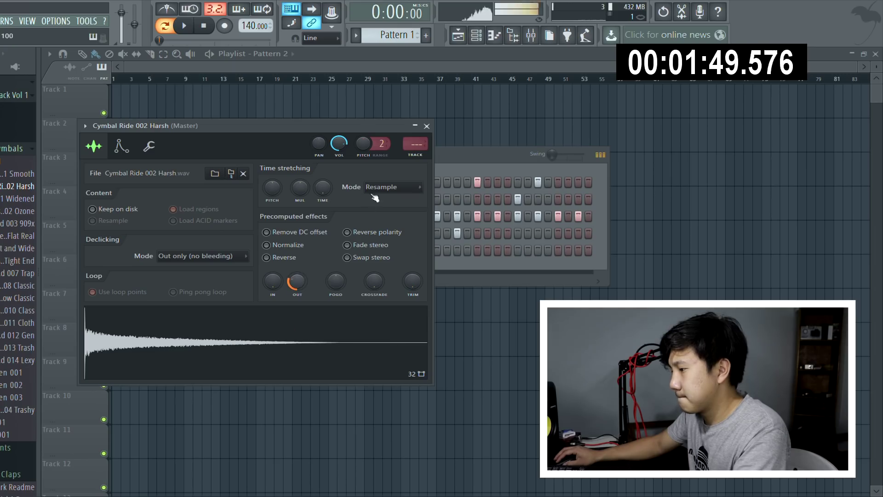
pyautogui.click(439, 128)
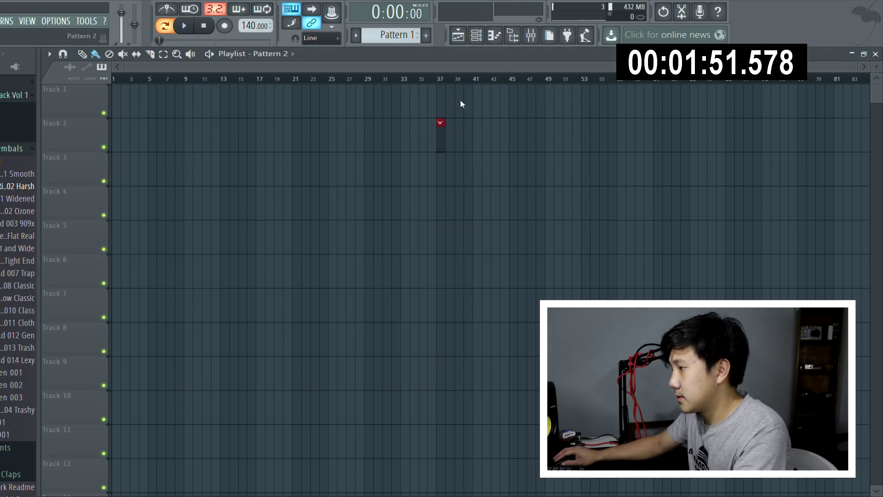
pyautogui.rightClick(442, 135)
pyautogui.press('F6')
# Replace the Harsh ride in the new channel with the Cymbal Ride 001 Smooth sample and play the pattern.
pyautogui.moveTo(20, 173); pyautogui.dragTo(229, 249)
pyautogui.press('space')
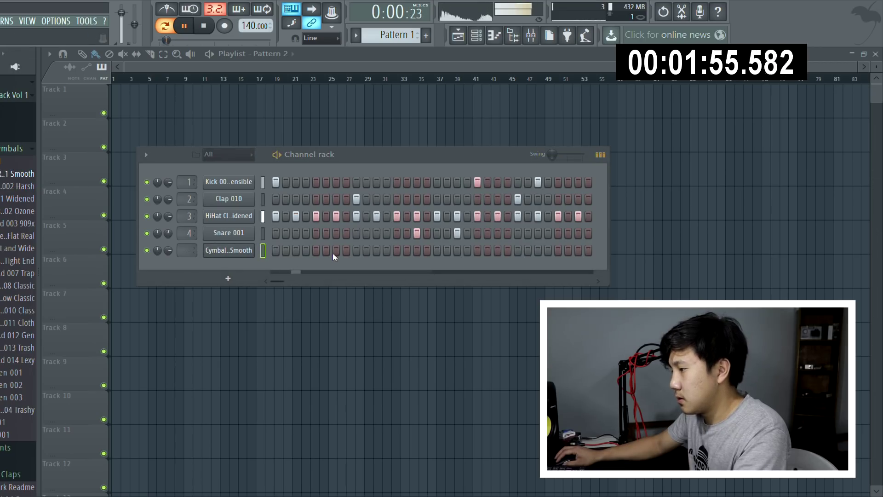
# Place Smooth ride hits on steps 7 and 23 and adjust the ride channel's volume.
pyautogui.click(335, 250)
pyautogui.click(497, 250)
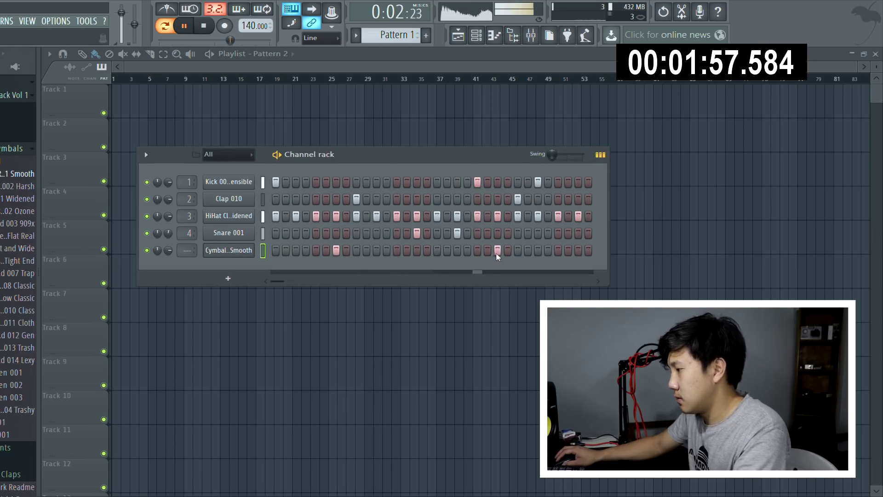
pyautogui.moveTo(168, 250); pyautogui.dragTo(168, 246)
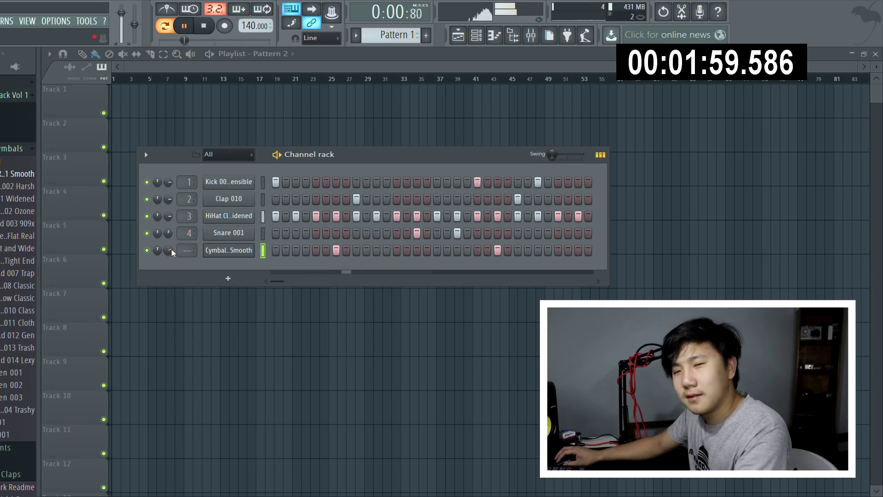
# Stop playback, audition the 808 samples and add 808 Bass F# Raw as a new channel below the kick.
pyautogui.moveTo(378, 150); pyautogui.dragTo(388, 169)
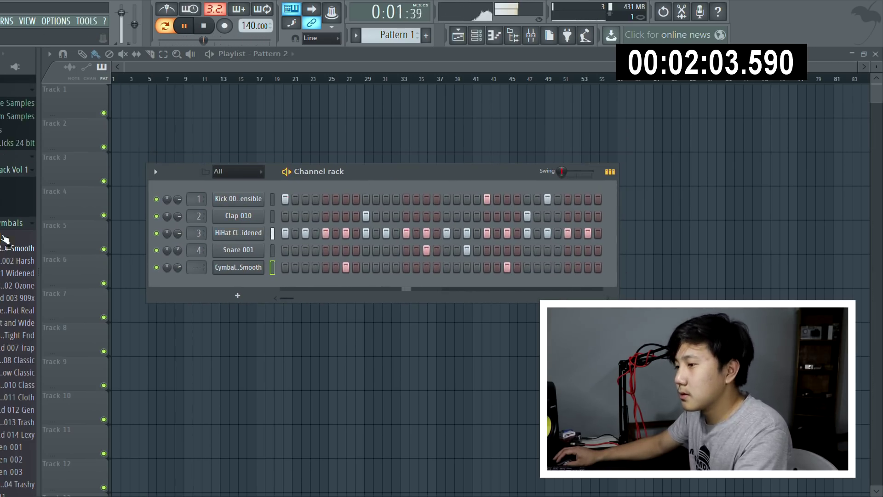
pyautogui.press('space')
pyautogui.click(14, 224)
pyautogui.click(6, 184)
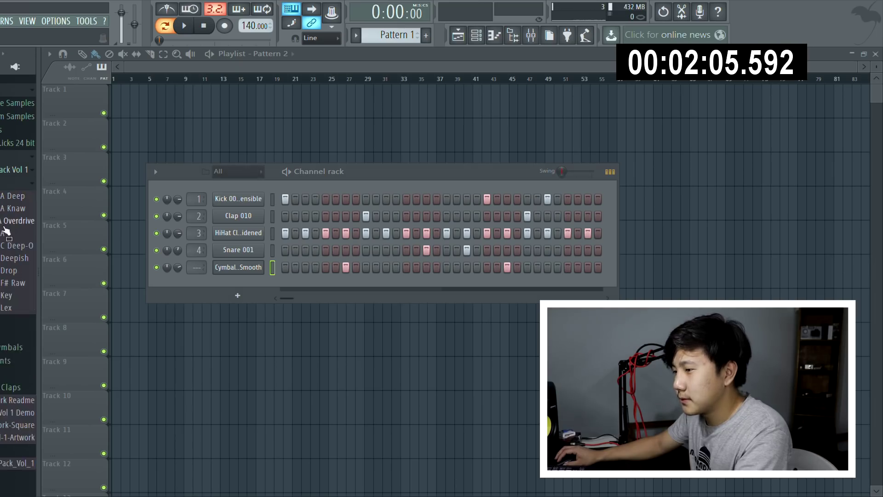
pyautogui.scroll(-2, 6, 221)
pyautogui.click(20, 212)
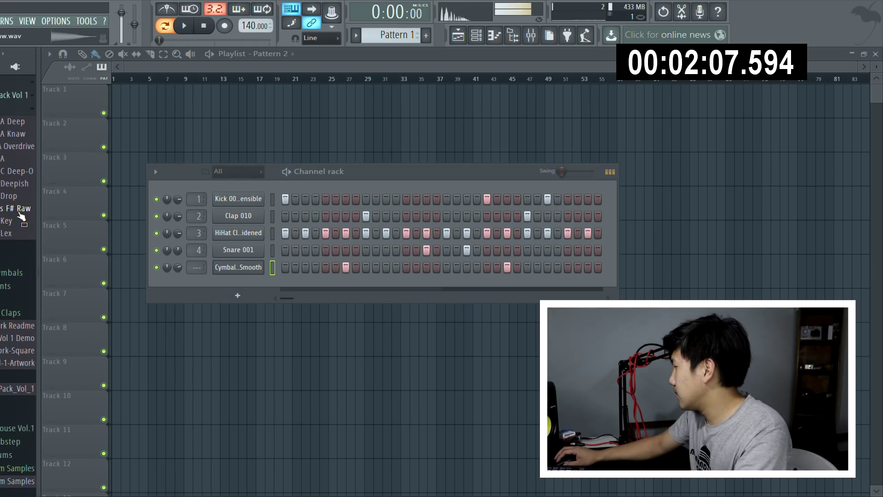
pyautogui.moveTo(2, 214); pyautogui.dragTo(247, 213)
# Set the 808 bass channel's root note to F#4, adjust its key zone and close the channel settings.
pyautogui.click(241, 221)
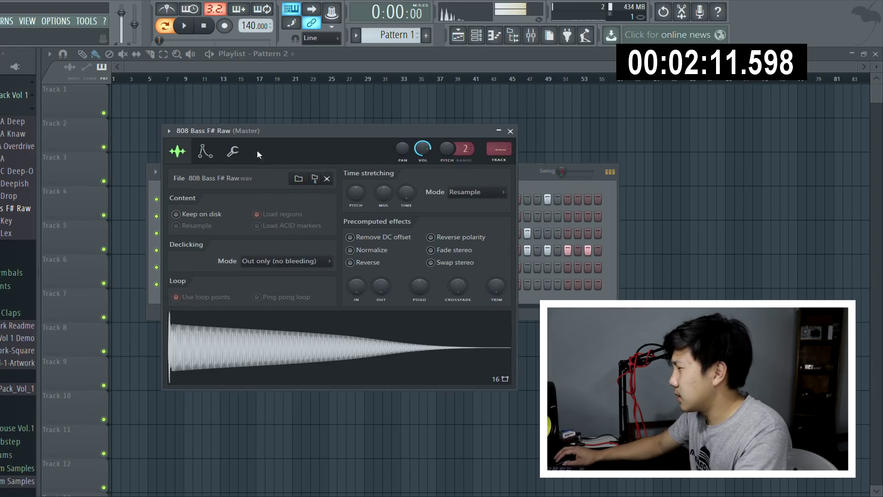
pyautogui.click(233, 152)
pyautogui.click(204, 152)
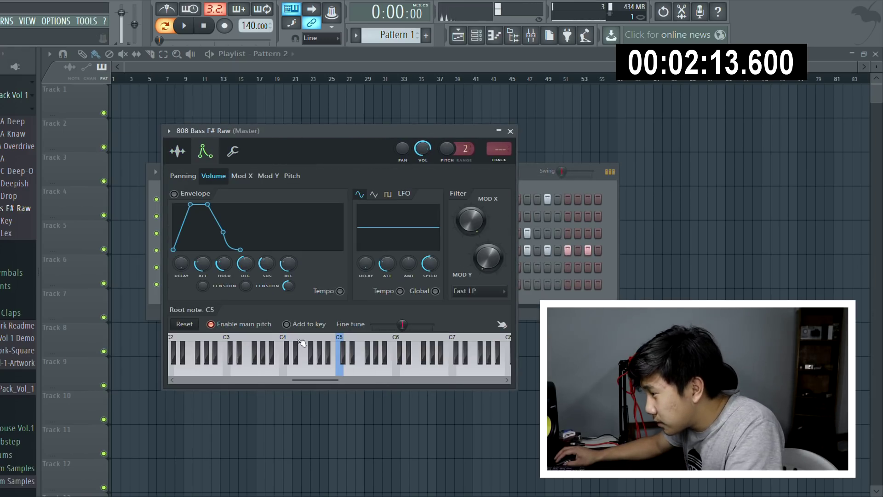
pyautogui.moveTo(314, 343)
pyautogui.mouseDown()
pyautogui.moveTo(118, 354)
pyautogui.moveTo(174, 370)
pyautogui.mouseUp()
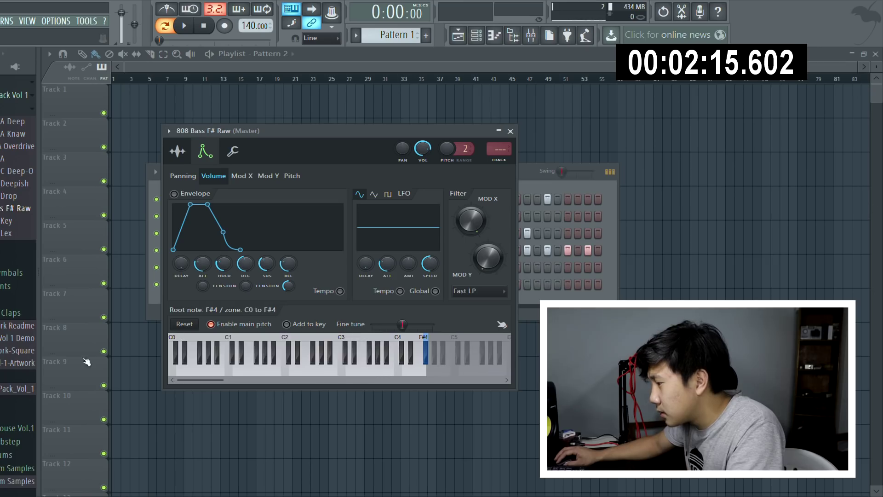
pyautogui.moveTo(445, 359); pyautogui.dragTo(507, 360)
pyautogui.click(510, 131)
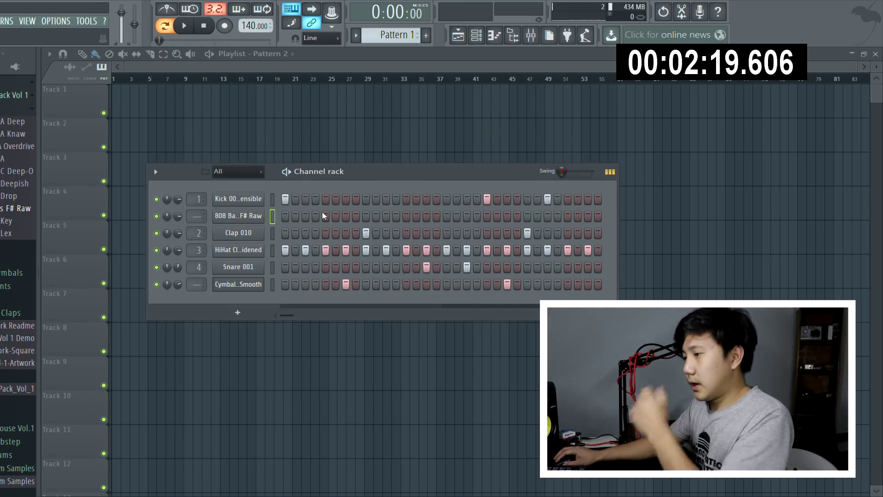
# Rename the drum pattern as Beat and switch to a new empty pattern, Pattern 2.
pyautogui.moveTo(381, 174); pyautogui.dragTo(412, 166)
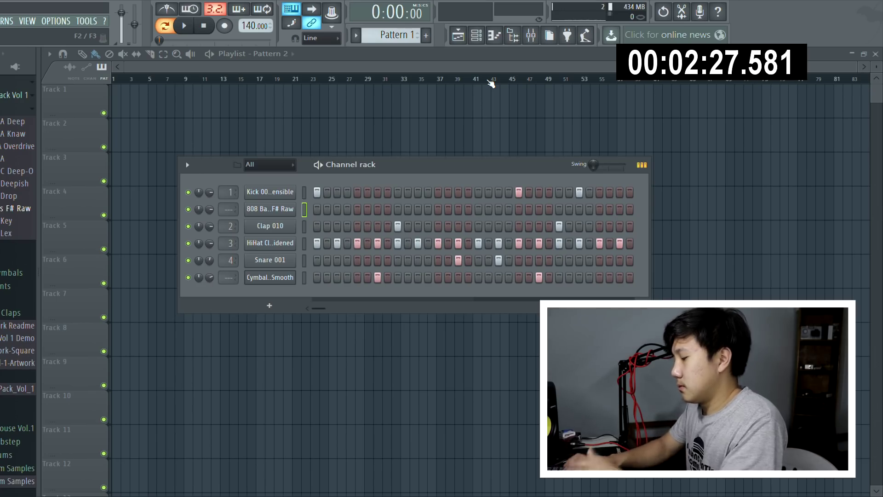
pyautogui.press('F2')
pyautogui.write('Beat')
pyautogui.press('Return')
pyautogui.press('F4')
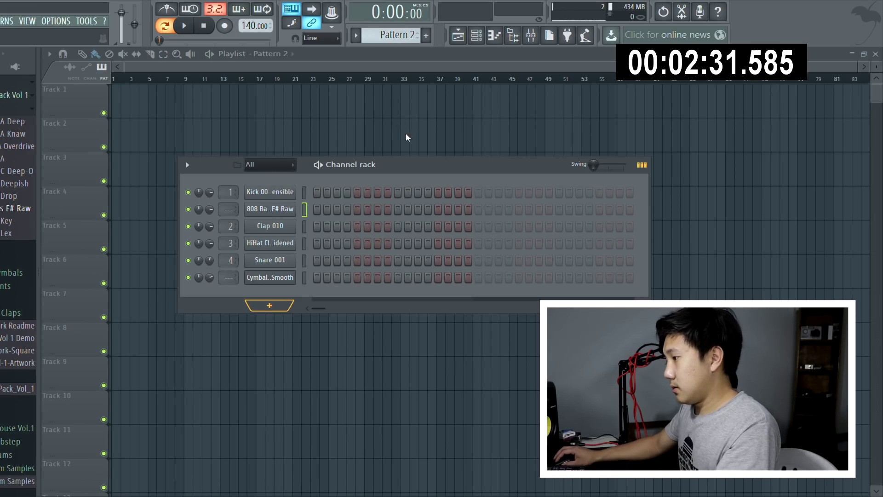
# Add a Sakura instrument channel, load the BAS DI Bass FG preset from its Bass bank and close the plugin.
pyautogui.moveTo(360, 154); pyautogui.dragTo(353, 97)
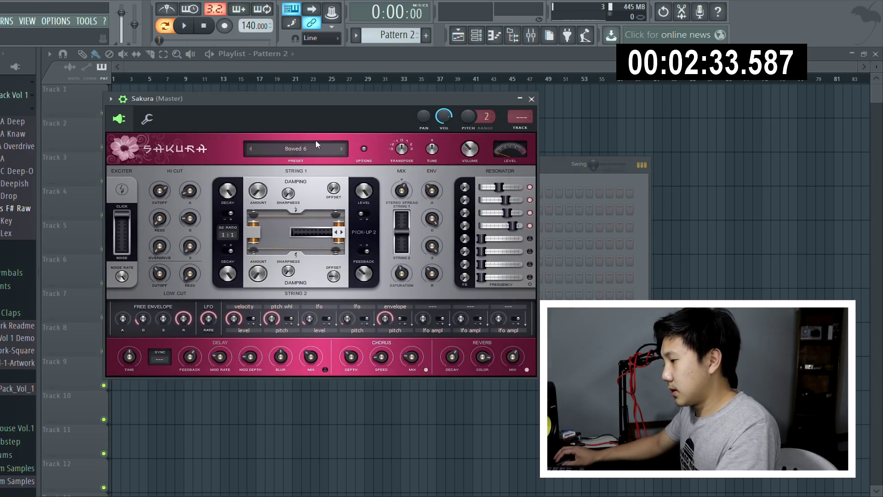
pyautogui.click(324, 151)
pyautogui.click(272, 203)
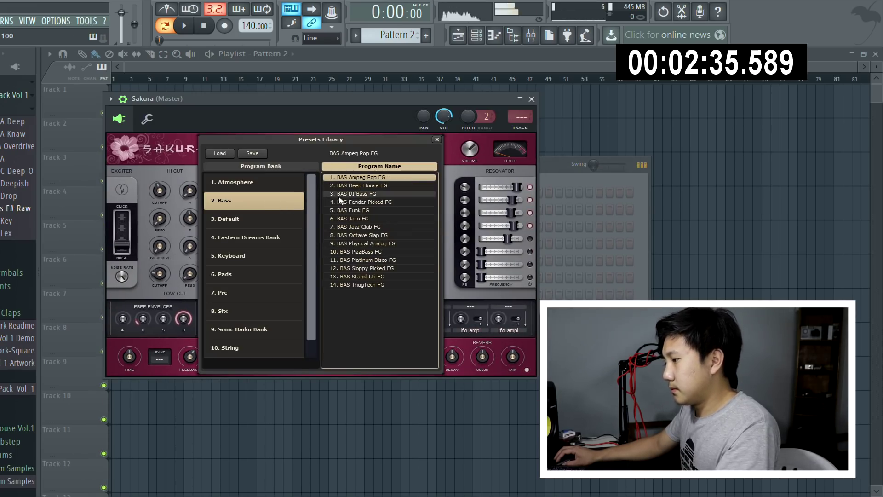
pyautogui.click(357, 195)
pyautogui.click(385, 204)
pyautogui.click(361, 194)
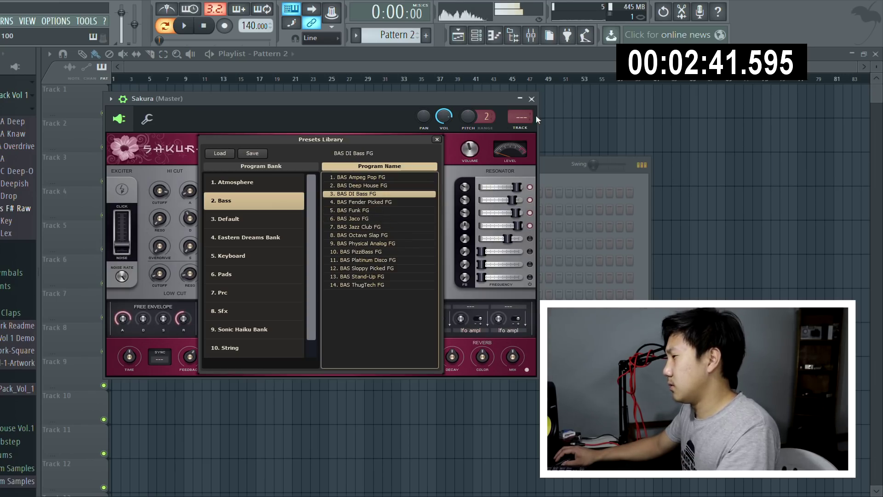
pyautogui.click(532, 99)
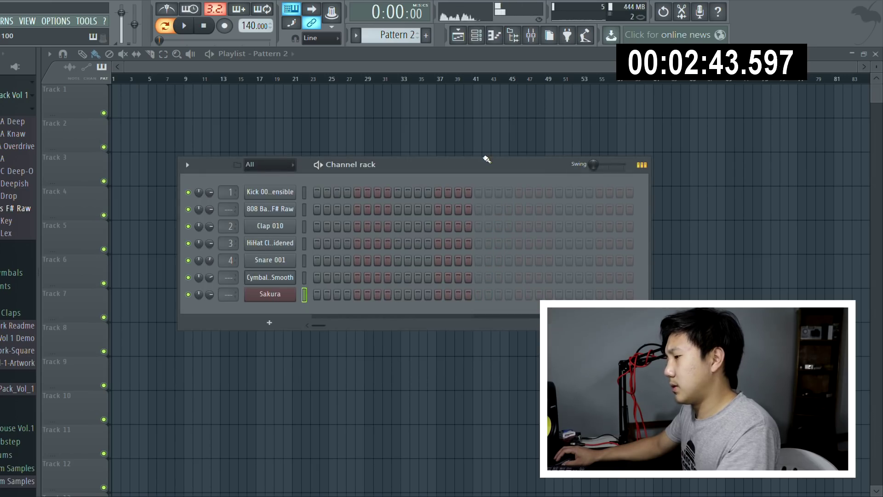
# Open the Sakura channel's piano roll and audition bass notes on the typing keyboard.
pyautogui.press('F7')
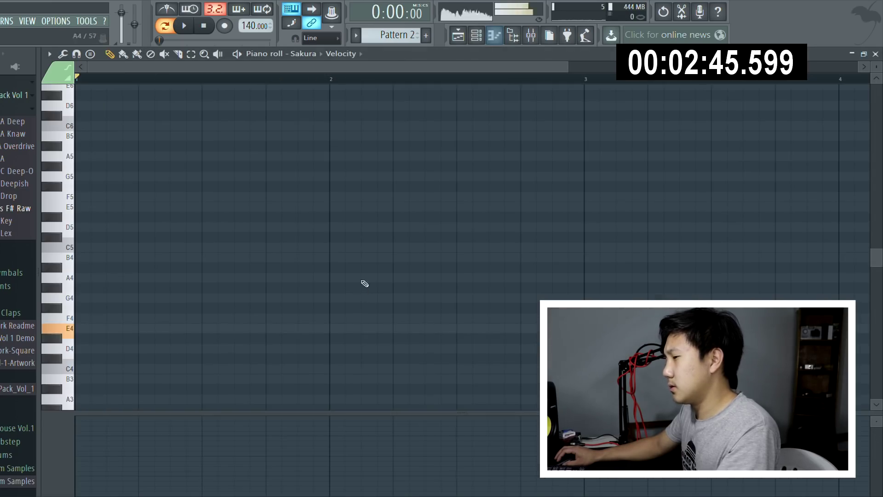
pyautogui.press('m')
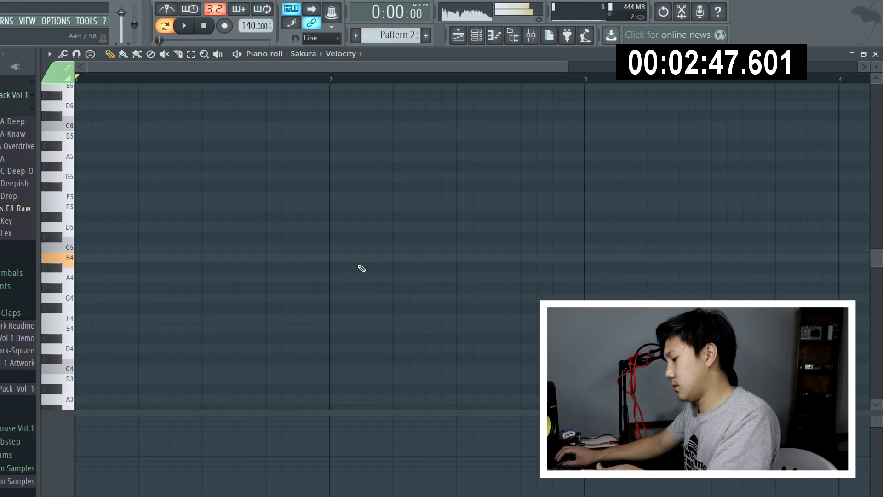
pyautogui.press('b')
pyautogui.press('m')
pyautogui.press('e')
# Try playing the empty pattern against the metronome.
pyautogui.click(166, 10)
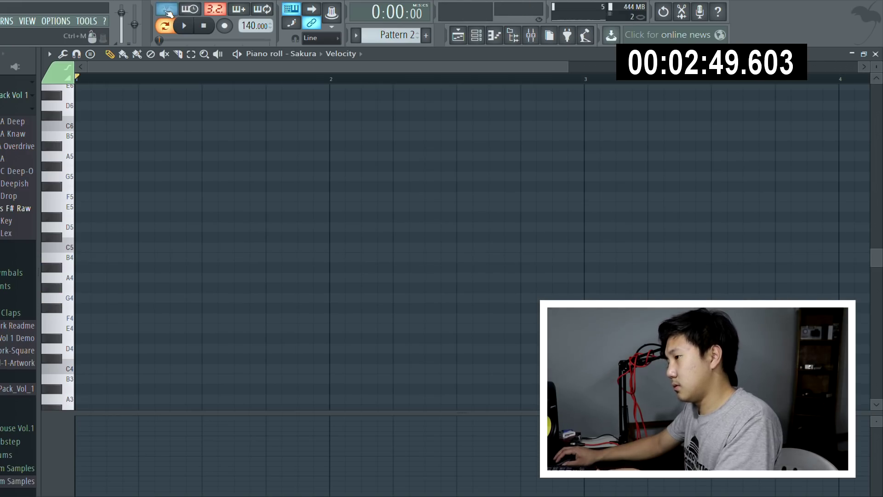
pyautogui.press('space')
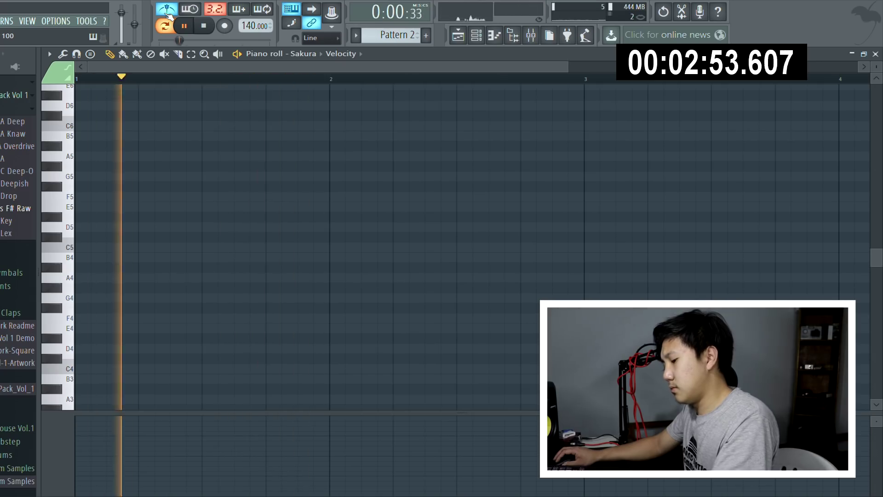
pyautogui.press('space')
pyautogui.click(159, 8)
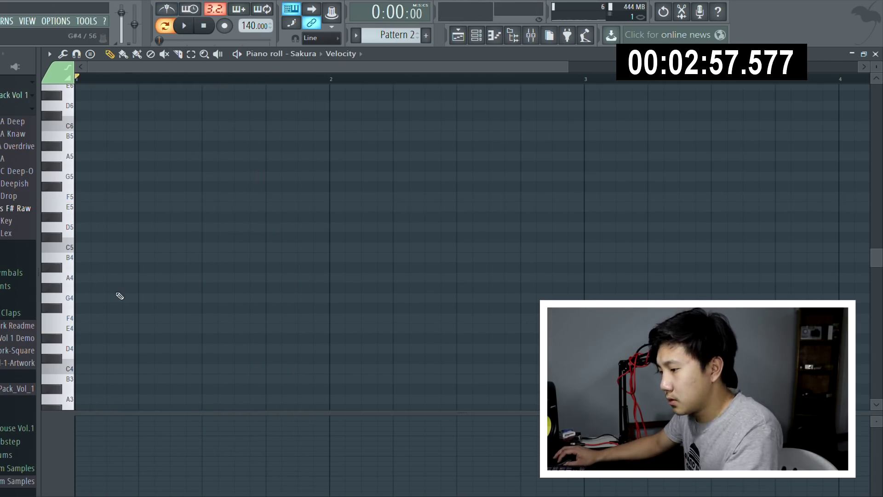
# Place one-beat notes E4, E5 and F5 on beats 1, 2 and 3 of bar 1 and play the pattern.
pyautogui.click(93, 328)
pyautogui.click(147, 207)
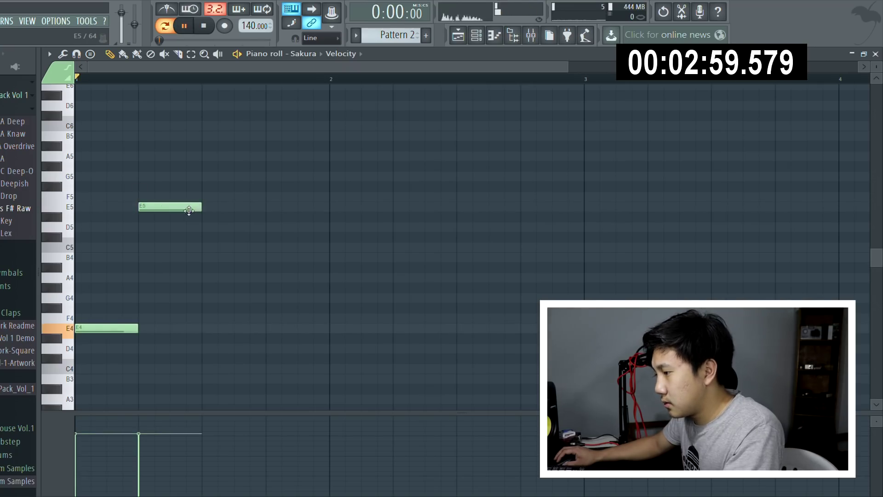
pyautogui.press('space')
pyautogui.click(244, 197)
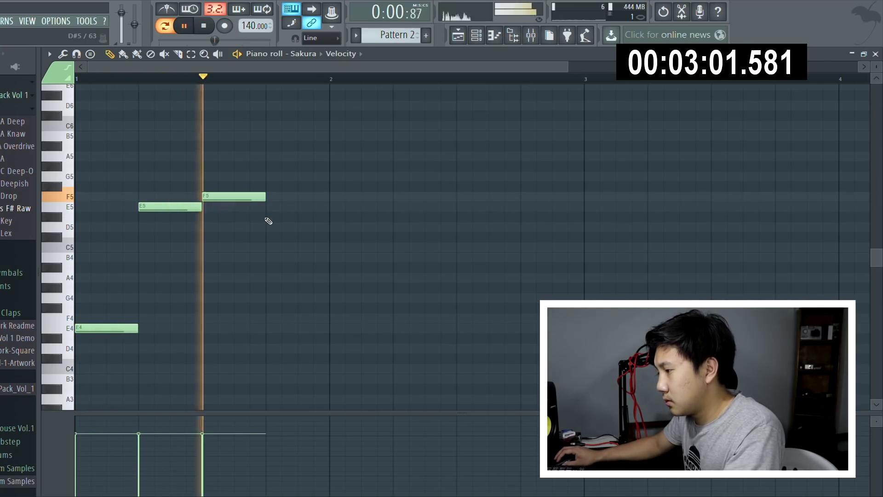
# Try a D5 and a C5 note on beat 4 of bar 1, after the F5.
pyautogui.click(275, 227)
pyautogui.rightClick(322, 231)
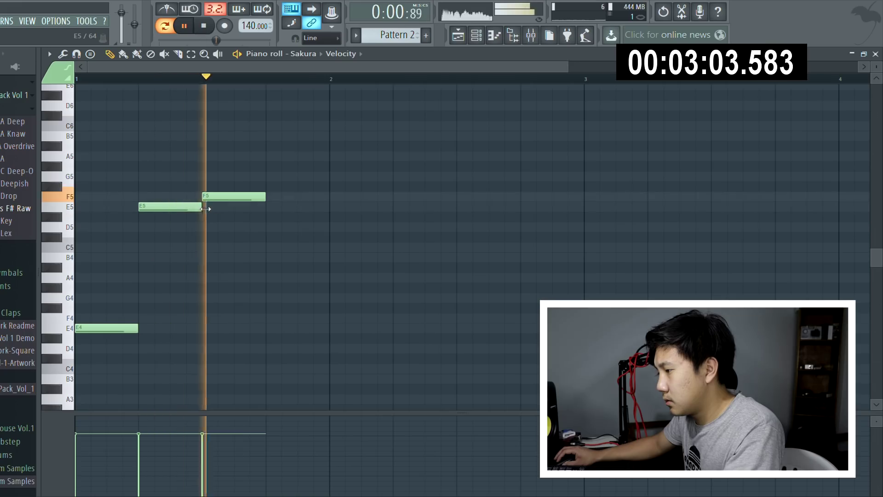
pyautogui.click(273, 247)
pyautogui.rightClick(285, 249)
# Try shortening the E5 to half a beat, with the F5 moved directly behind it and a D5 following.
pyautogui.moveTo(199, 210); pyautogui.dragTo(170, 209)
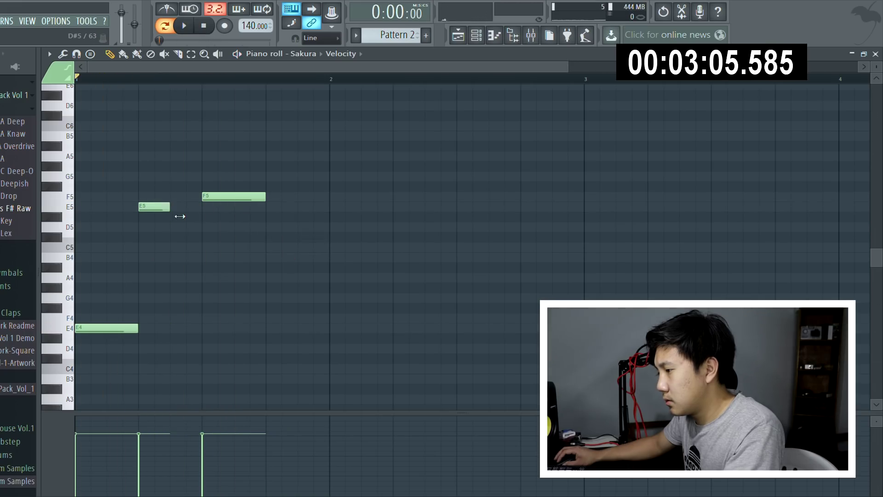
pyautogui.moveTo(221, 197); pyautogui.dragTo(189, 198)
pyautogui.press('space')
pyautogui.press('space')
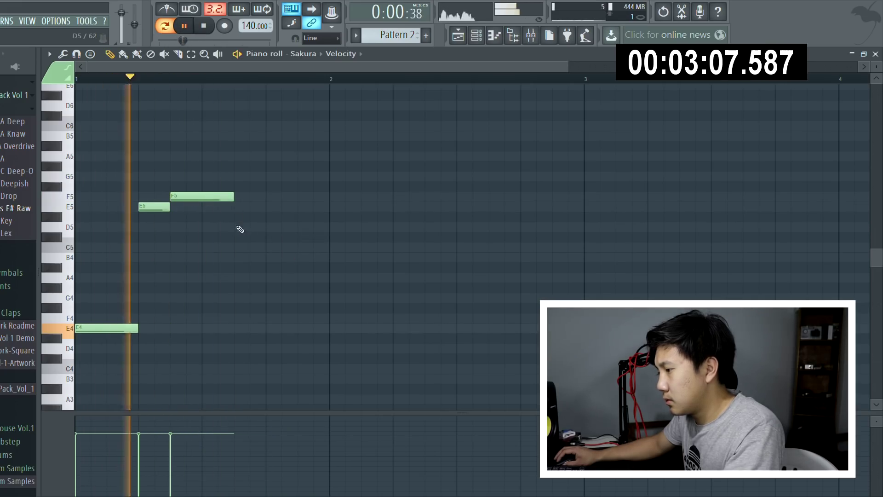
pyautogui.click(239, 227)
pyautogui.rightClick(243, 227)
pyautogui.rightClick(202, 197)
pyautogui.moveTo(169, 210); pyautogui.dragTo(202, 210)
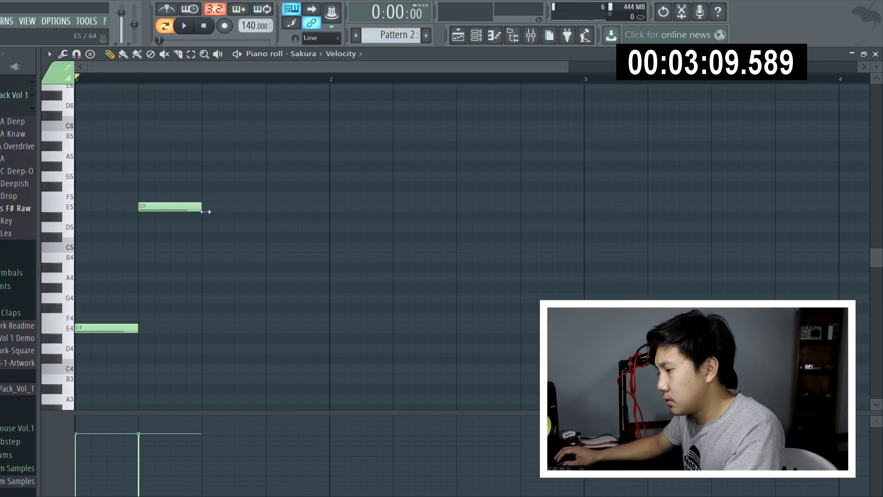
# Try a half-beat F5 on beat 3 of bar 1 followed by a half-beat D5.
pyautogui.click(209, 197)
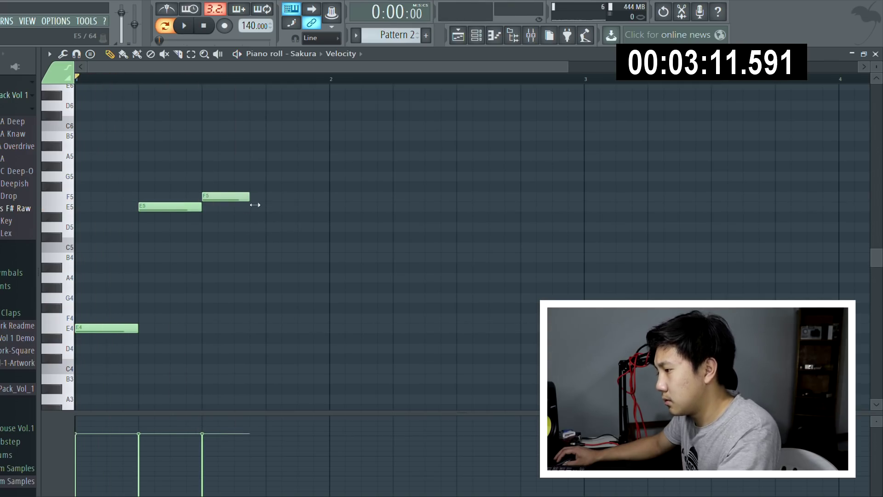
pyautogui.click(238, 229)
pyautogui.press('space')
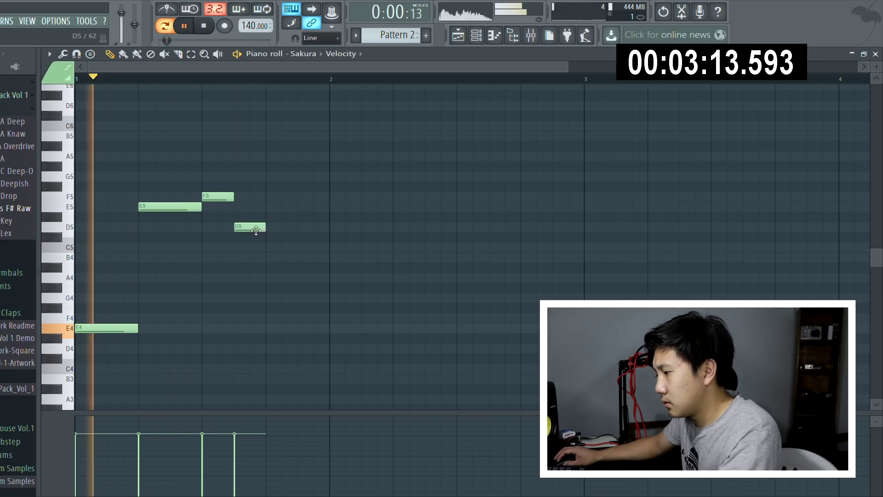
pyautogui.press('space')
pyautogui.rightClick(262, 227)
pyautogui.rightClick(232, 195)
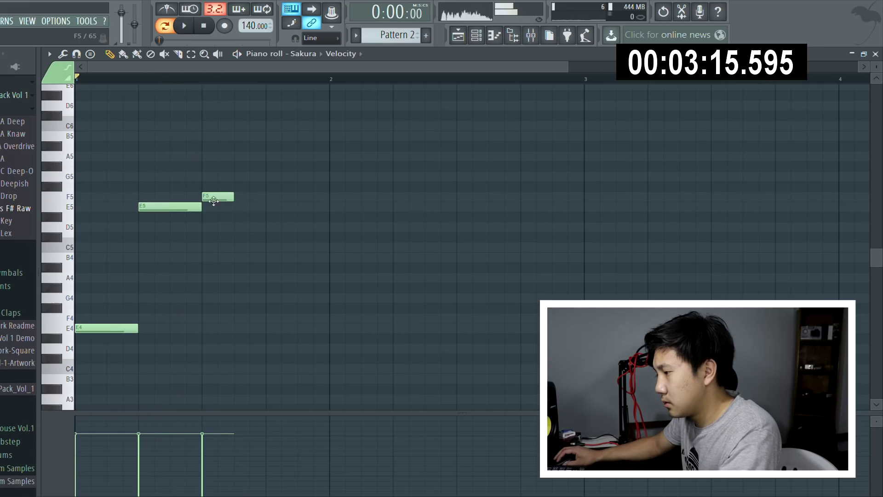
# Try an E5 directly after the half-beat F5 and listen to the pattern.
pyautogui.click(237, 207)
pyautogui.press('space')
pyautogui.press('space')
pyautogui.rightClick(248, 207)
pyautogui.rightClick(232, 200)
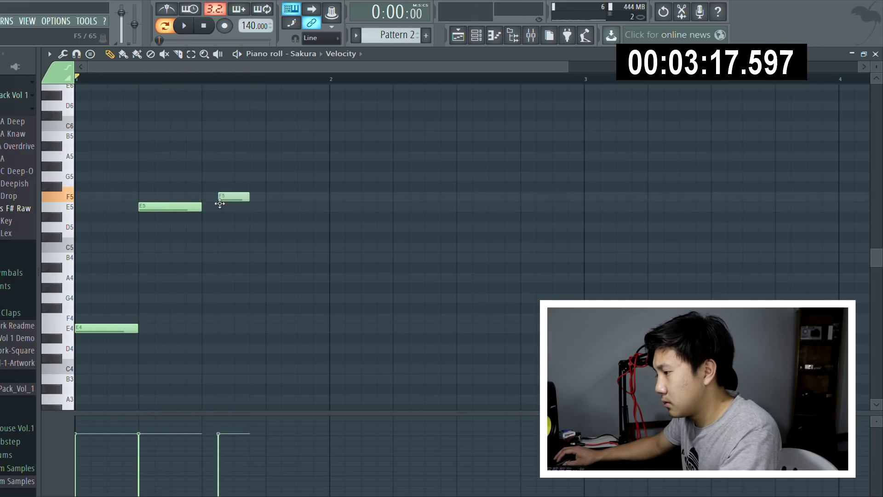
# Make the F5 fill beat 3 of bar 1, and add half-beat E5 and D5 notes on beat 4.
pyautogui.moveTo(236, 201); pyautogui.dragTo(266, 202)
pyautogui.press('space')
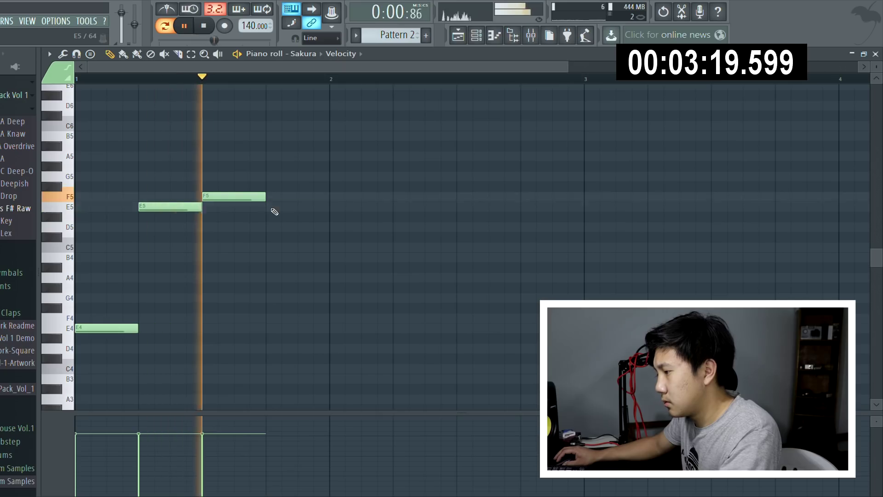
pyautogui.click(272, 207)
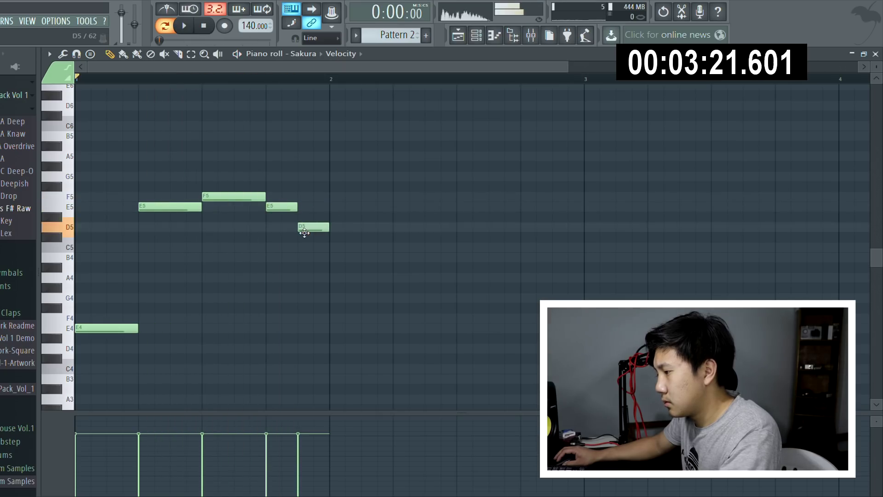
pyautogui.press('space')
pyautogui.press('space')
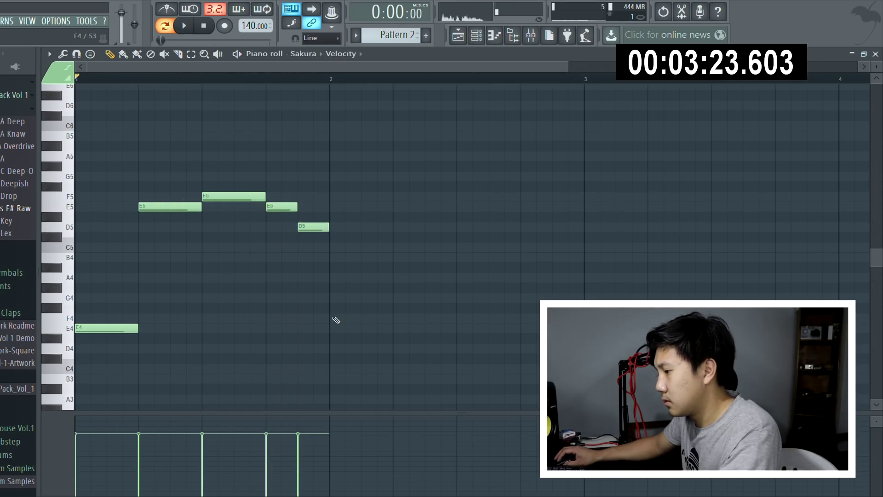
# Fill bar 2 with one-beat notes E4, E5, F5 and E5, playing the pattern between placements.
pyautogui.press('space')
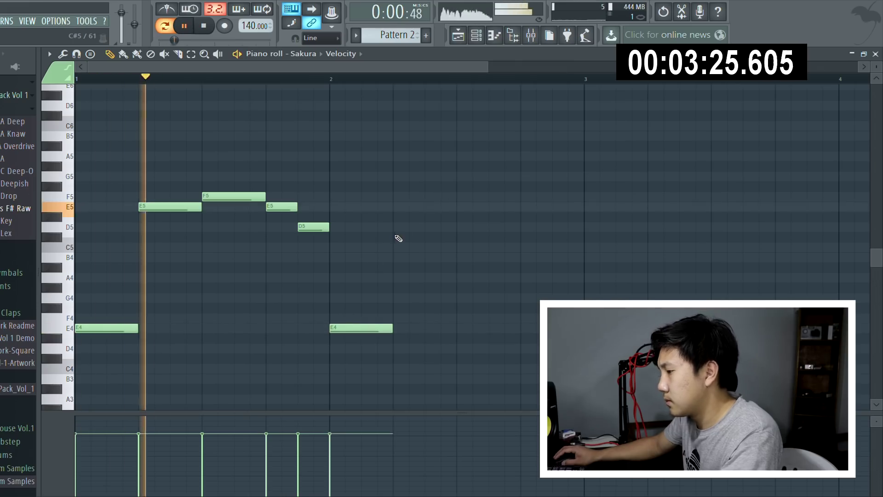
pyautogui.press('space')
pyautogui.click(400, 227)
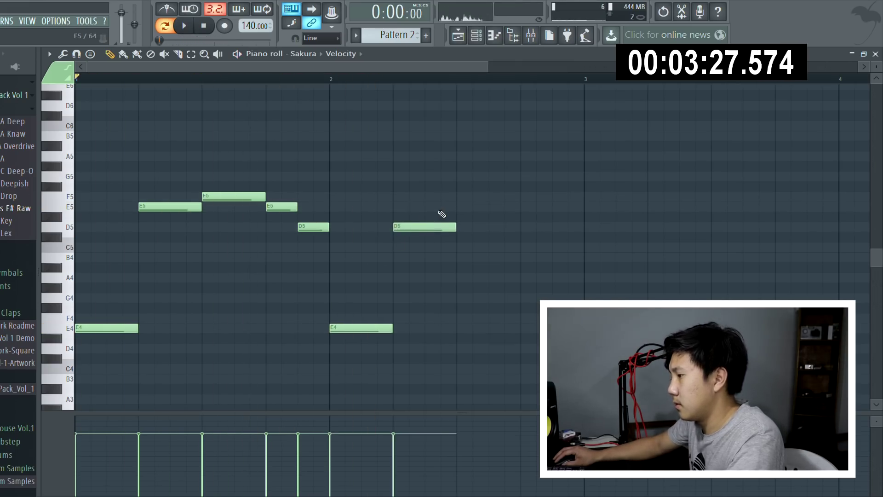
pyautogui.press('space')
pyautogui.click(462, 197)
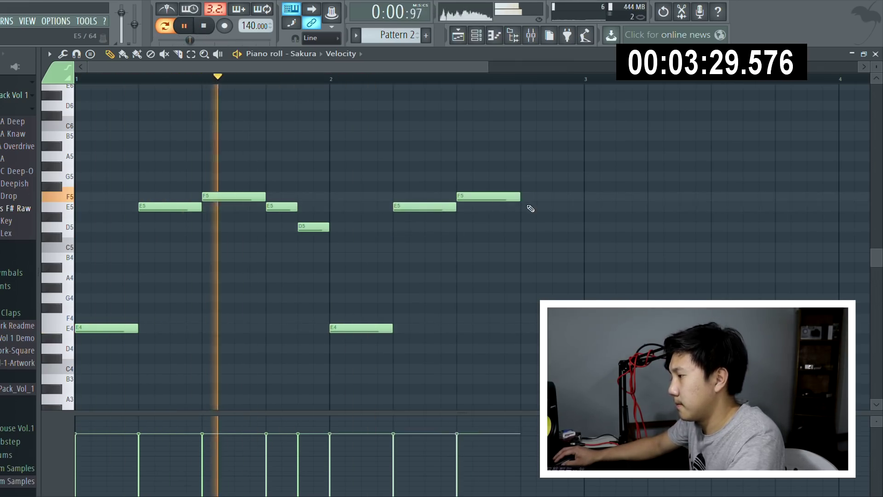
pyautogui.click(529, 206)
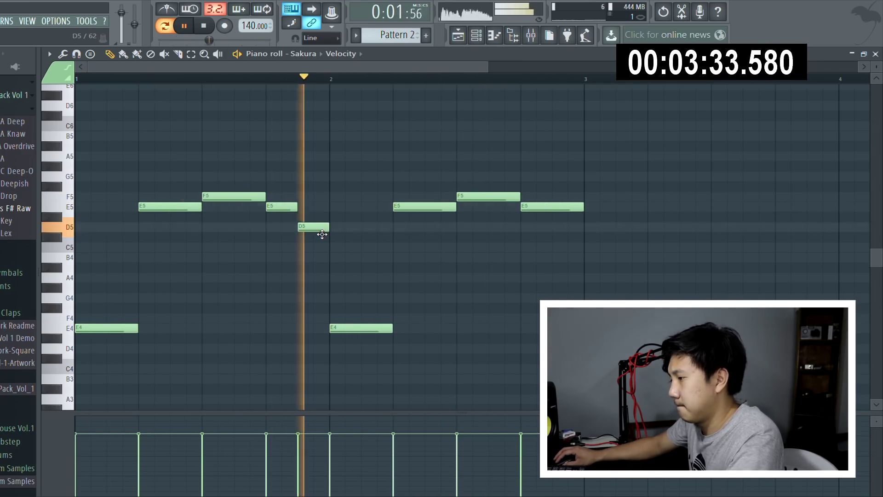
# Move the half-beat note at the end of bar 1 to C5 and play the pattern.
pyautogui.moveTo(325, 231); pyautogui.dragTo(321, 263)
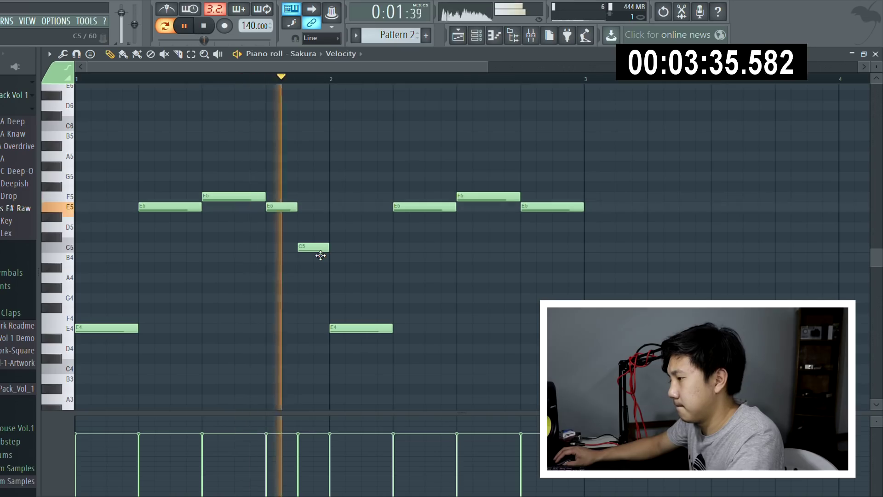
pyautogui.press('space')
pyautogui.moveTo(321, 262); pyautogui.dragTo(320, 252)
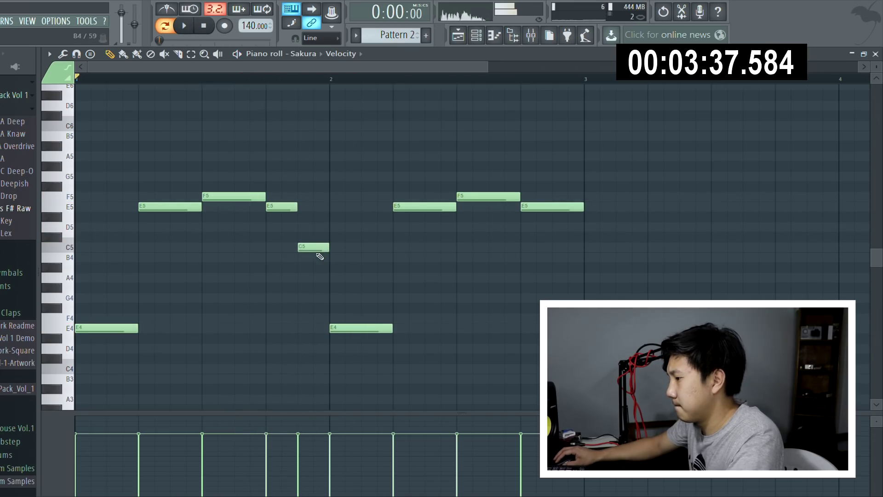
pyautogui.press('space')
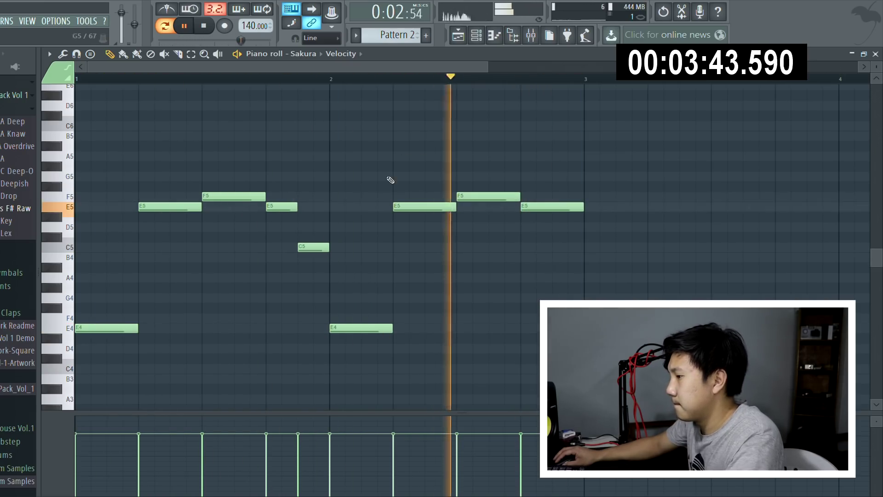
pyautogui.press('space')
pyautogui.click(301, 228)
# Route the Sakura channel to mixer insert 8 and load Fruity parametric EQ 2 in its first effect slot.
pyautogui.click(534, 37)
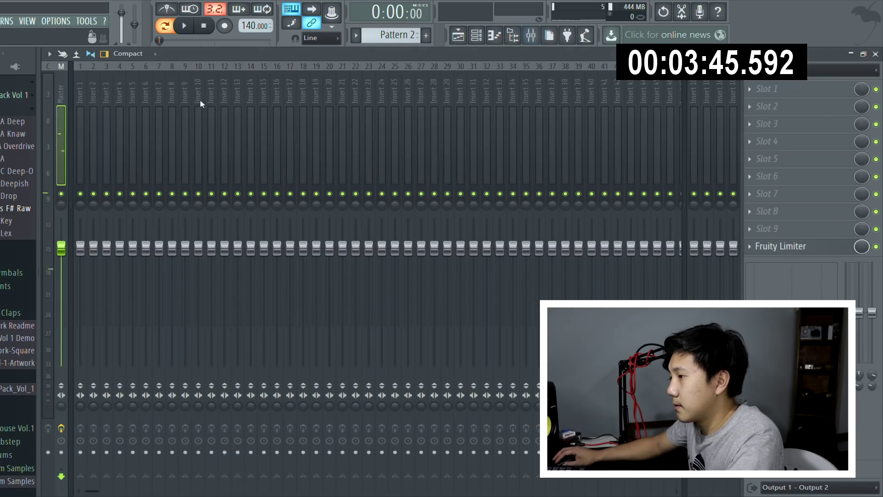
pyautogui.click(170, 104)
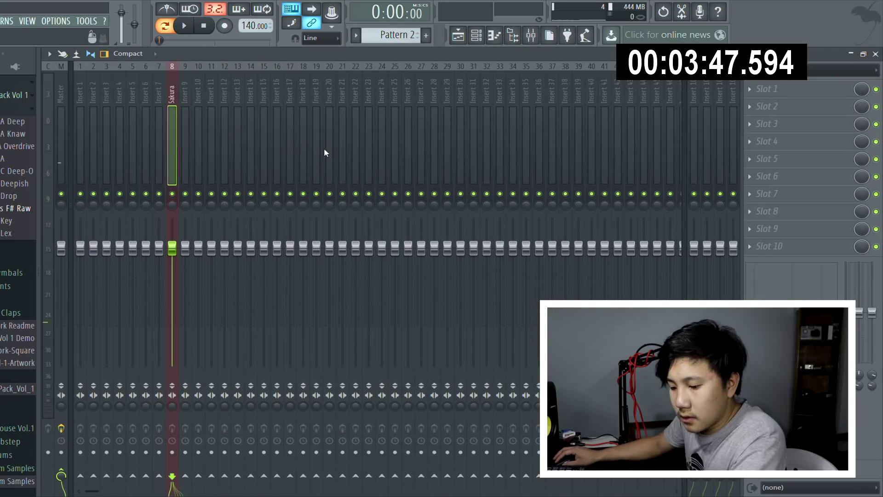
pyautogui.hotkey('ctrl', 'l')
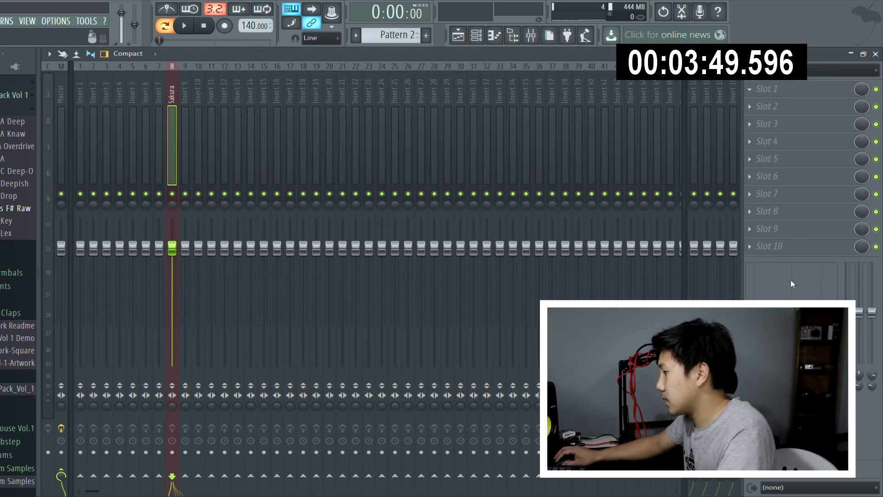
pyautogui.click(209, 258)
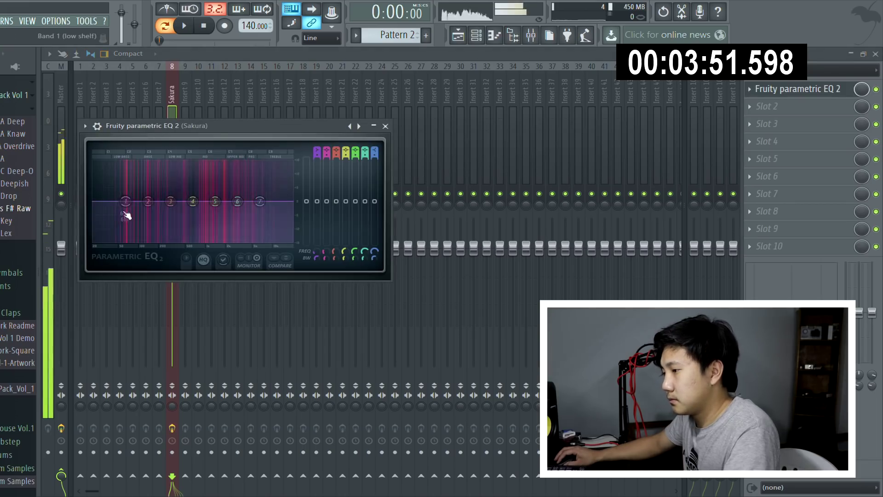
# Shape Sakura's EQ with a steep low cut on band 1 and slight boosts on bands 5 and 6, with playback.
pyautogui.moveTo(123, 214); pyautogui.dragTo(134, 253)
pyautogui.moveTo(318, 152); pyautogui.dragTo(318, 179)
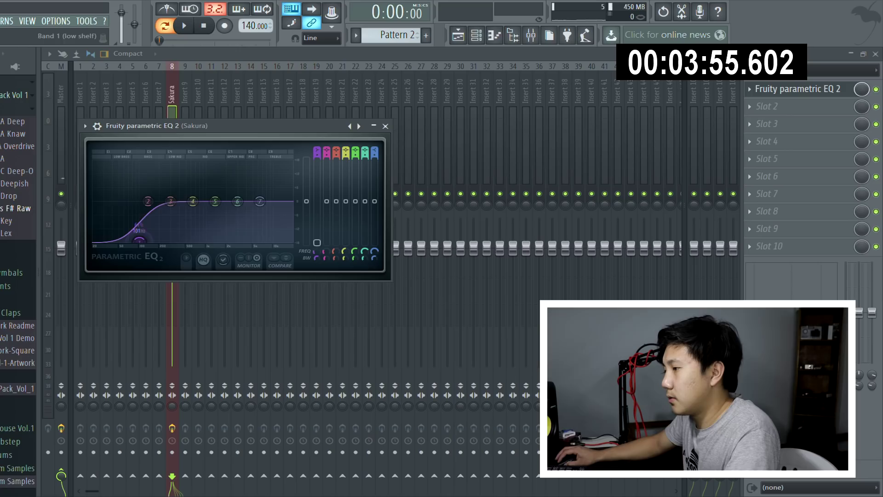
pyautogui.click(150, 238)
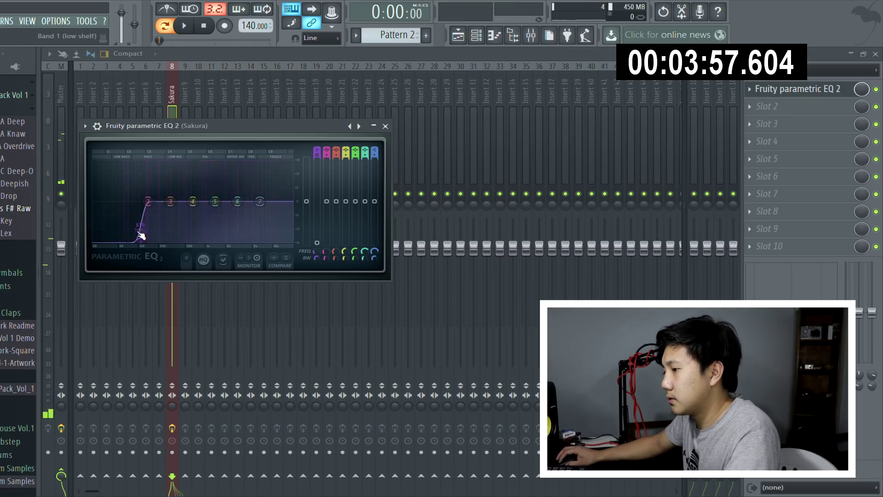
pyautogui.moveTo(142, 240); pyautogui.dragTo(159, 240)
pyautogui.moveTo(215, 201); pyautogui.dragTo(248, 190)
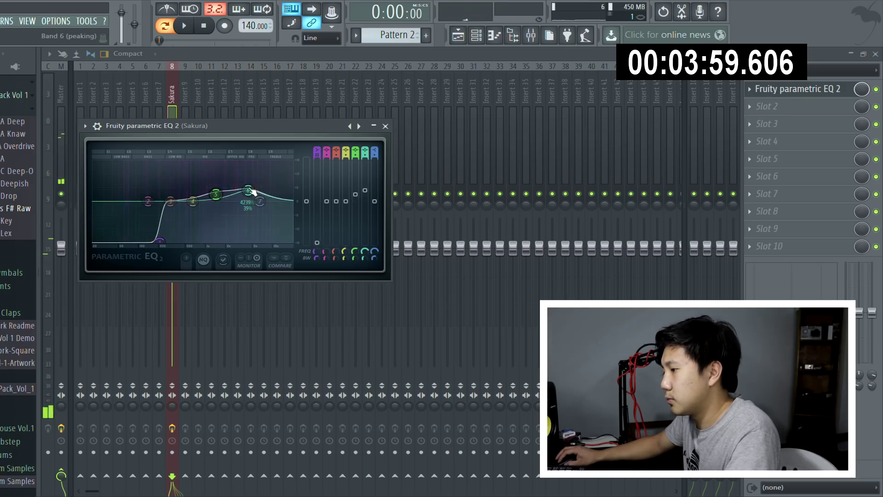
pyautogui.press('space')
pyautogui.click(385, 125)
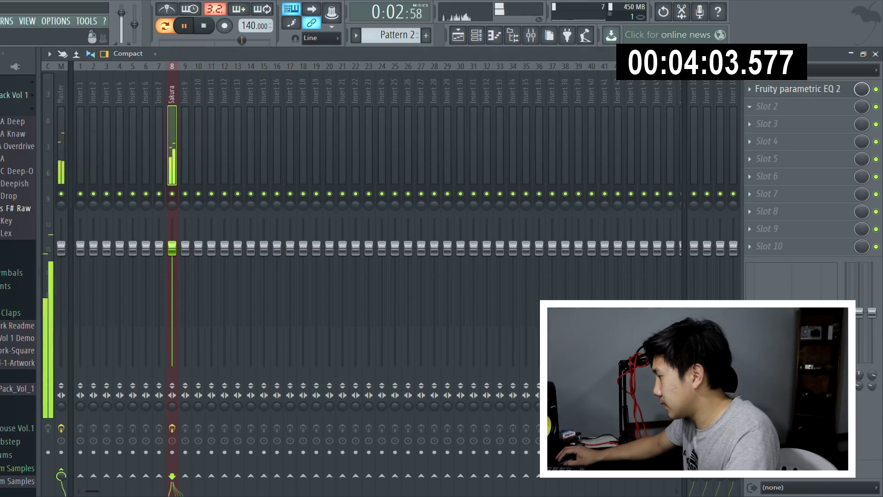
# Add Soundgoodizer in the second slot of the Sakura insert and turn its amount down to a low setting on preset A.
pyautogui.press('space')
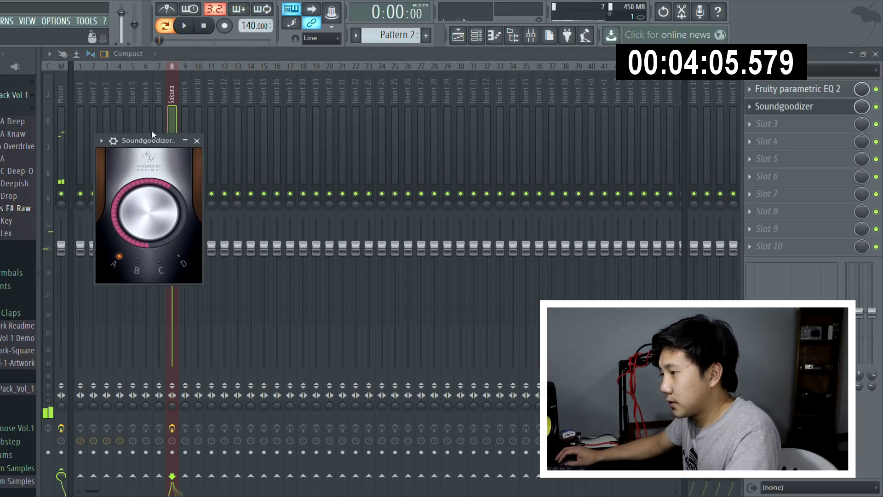
pyautogui.moveTo(152, 135); pyautogui.dragTo(348, 165)
pyautogui.moveTo(344, 241); pyautogui.dragTo(345, 253)
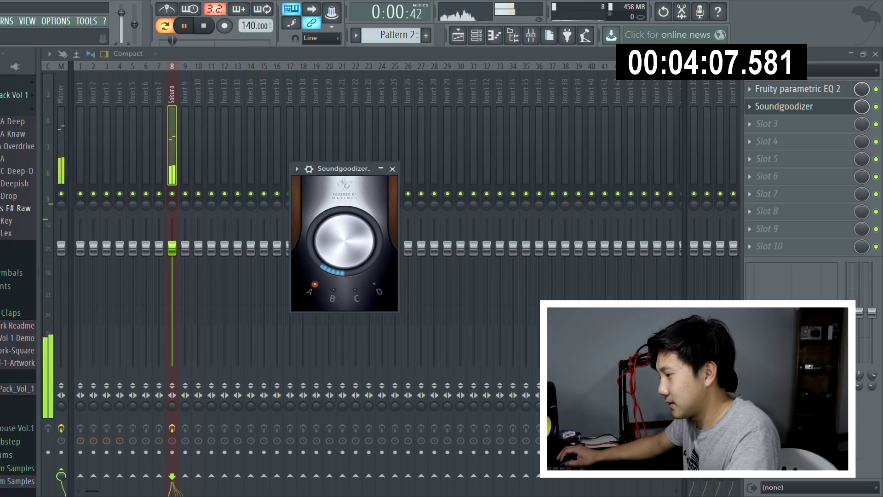
pyautogui.click(393, 168)
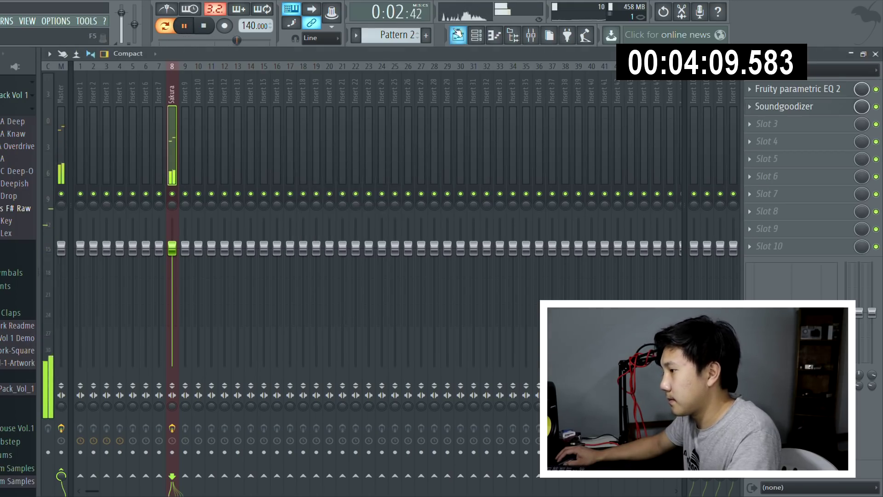
# Place two Pattern 2 clips back to back on playlist Track 2, starting at bars 1 and 3.
pyautogui.press('F5')
pyautogui.press('space')
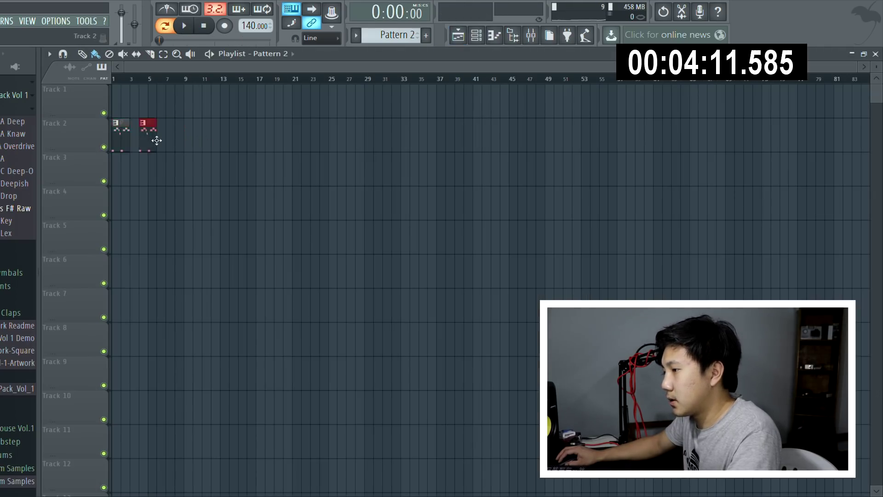
pyautogui.scroll(5, 152, 77)
pyautogui.moveTo(152, 69); pyautogui.dragTo(118, 78)
pyautogui.moveTo(328, 141); pyautogui.dragTo(273, 143)
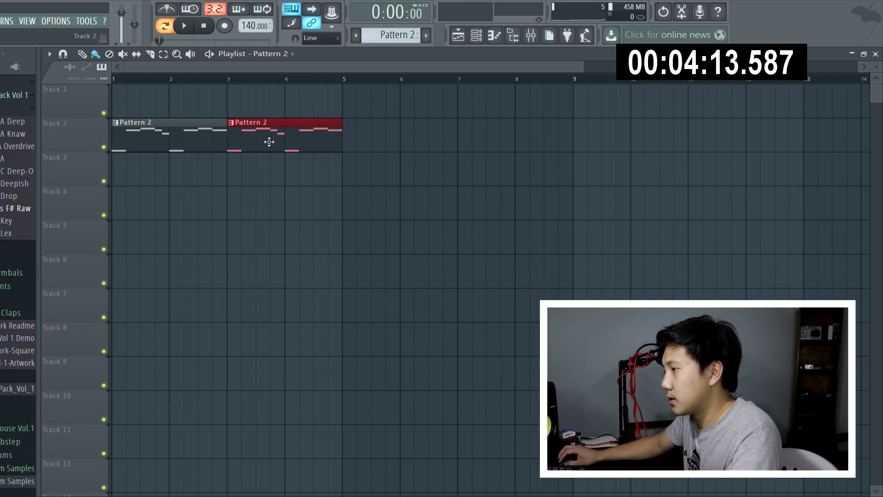
# Place two Beat clips on playlist Track 1 at bars 1 and 3 and play the song.
pyautogui.click(483, 35)
pyautogui.press('KP_Subtract')
pyautogui.moveTo(391, 112); pyautogui.dragTo(118, 108)
pyautogui.press('space')
pyautogui.press('space')
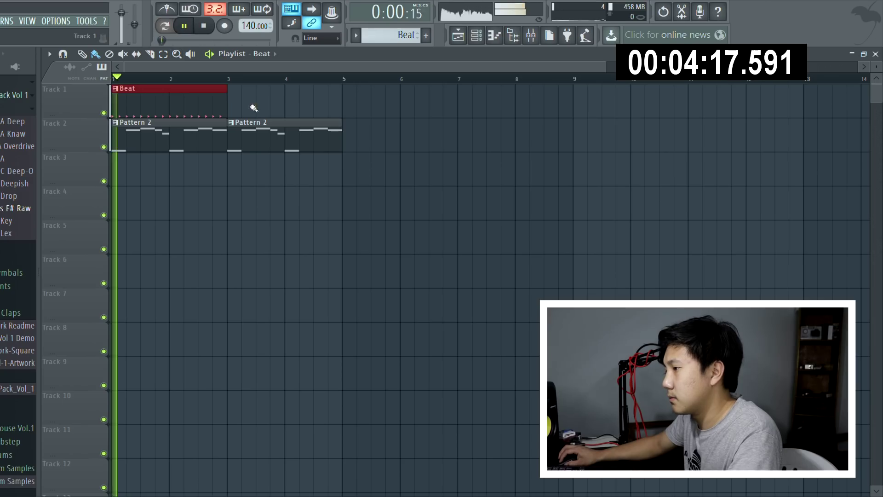
pyautogui.click(258, 103)
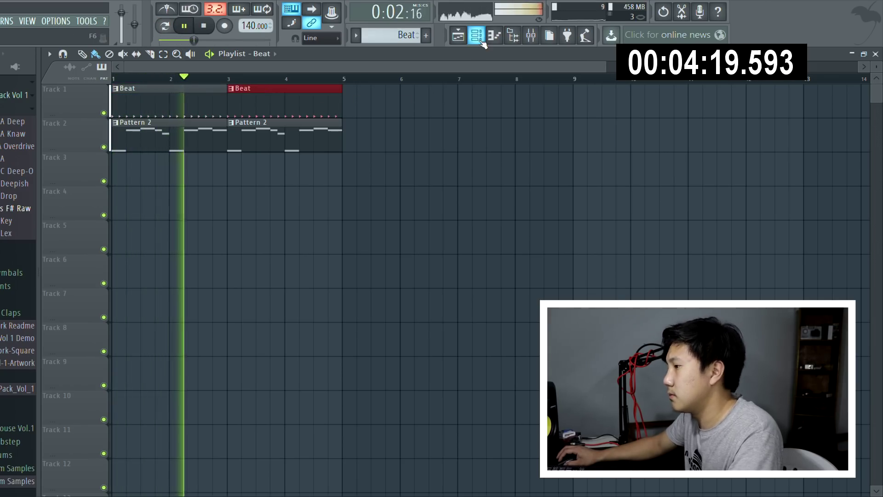
# Listen to the arrangement with the channel rack open and switch to the empty Pattern 3.
pyautogui.press('F6')
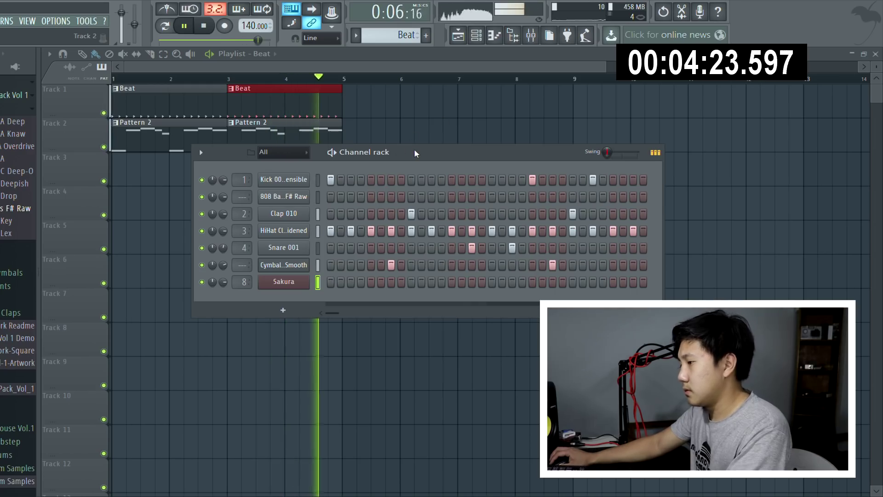
pyautogui.press('space')
pyautogui.press('KP_Add')
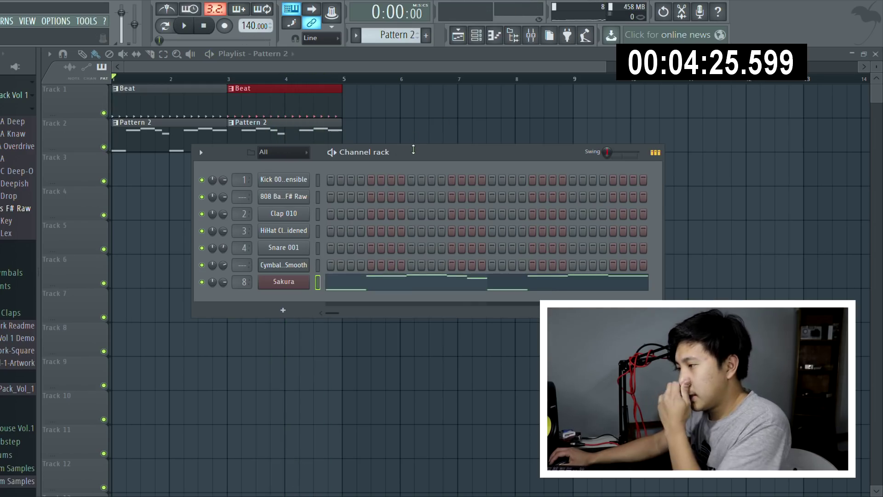
pyautogui.press('KP_Add')
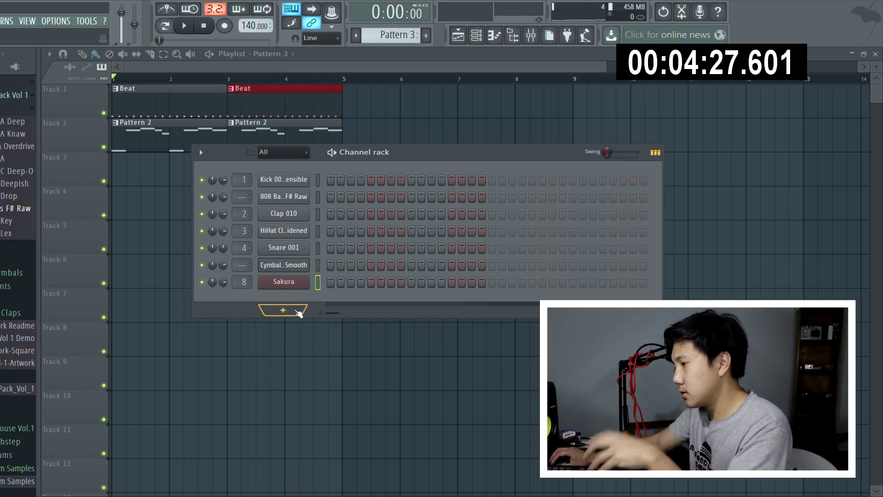
pyautogui.press('KP_Subtract')
pyautogui.press('space')
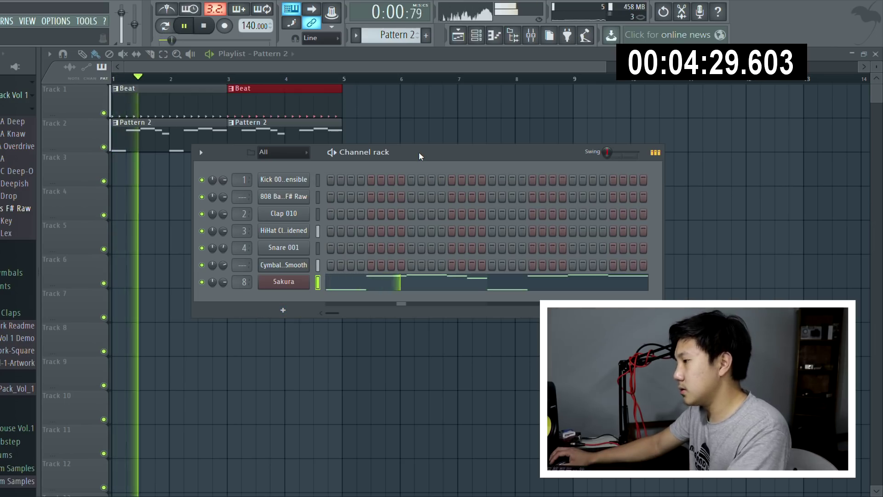
pyautogui.press('space')
pyautogui.press('KP_Add')
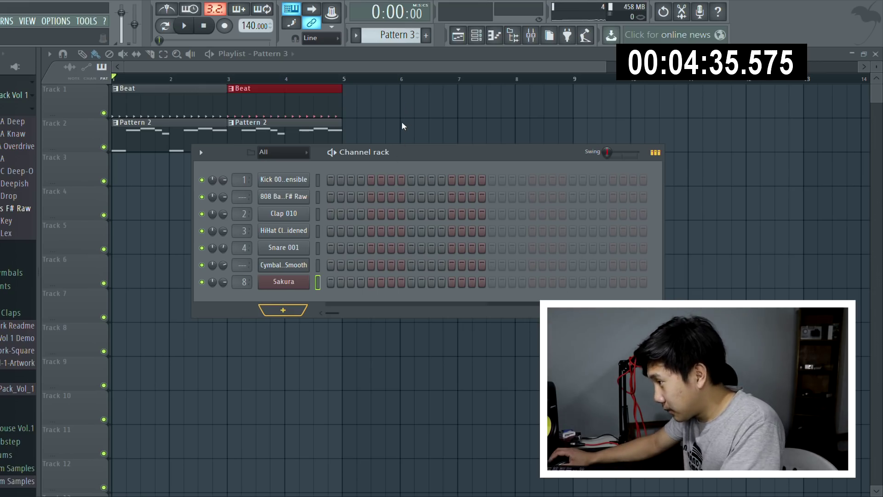
# Add a Morphine instrument channel and open the Strings bank in its presets library.
pyautogui.moveTo(257, 171); pyautogui.dragTo(232, 103)
pyautogui.click(197, 156)
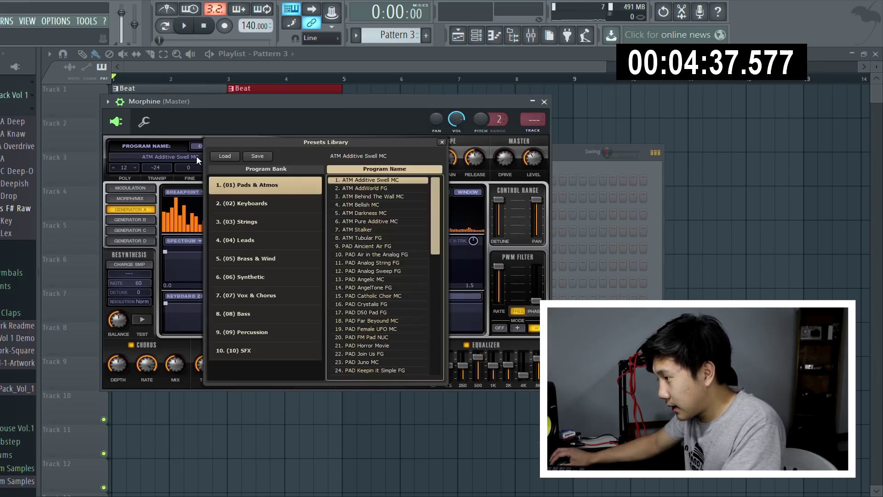
pyautogui.click(281, 233)
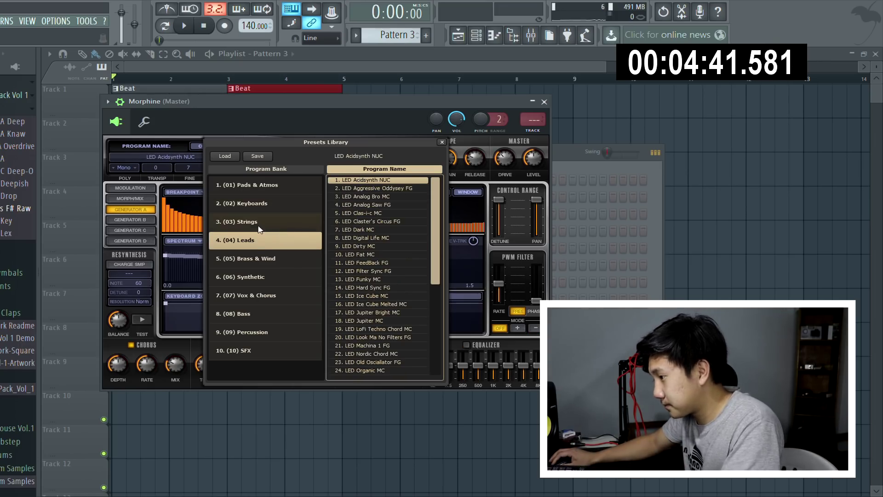
pyautogui.click(276, 222)
# Audition the cello, harp, sitar and mandolin string presets in Morphine and load STR Mandolyn FG.
pyautogui.click(348, 205)
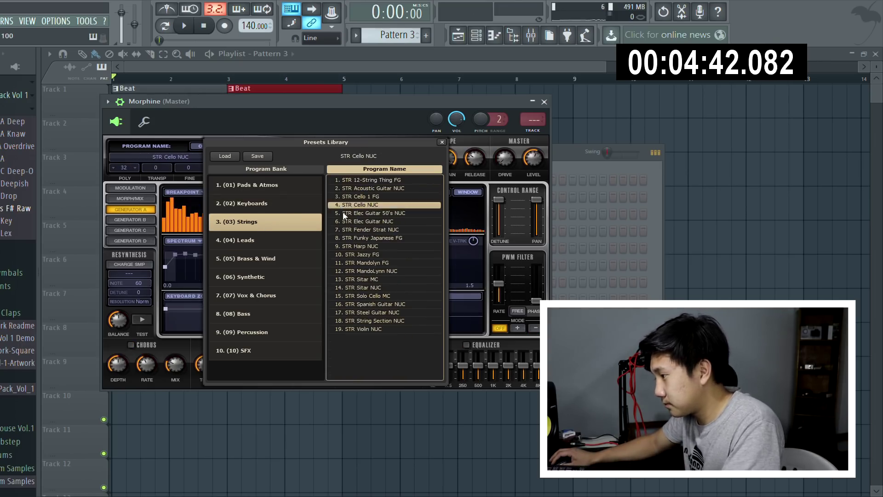
pyautogui.click(386, 254)
pyautogui.click(389, 247)
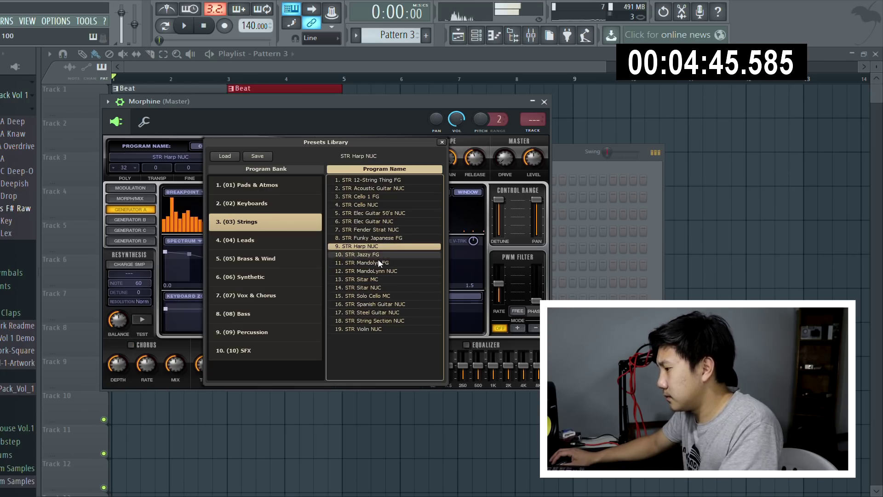
pyautogui.click(379, 263)
pyautogui.click(382, 279)
pyautogui.click(379, 287)
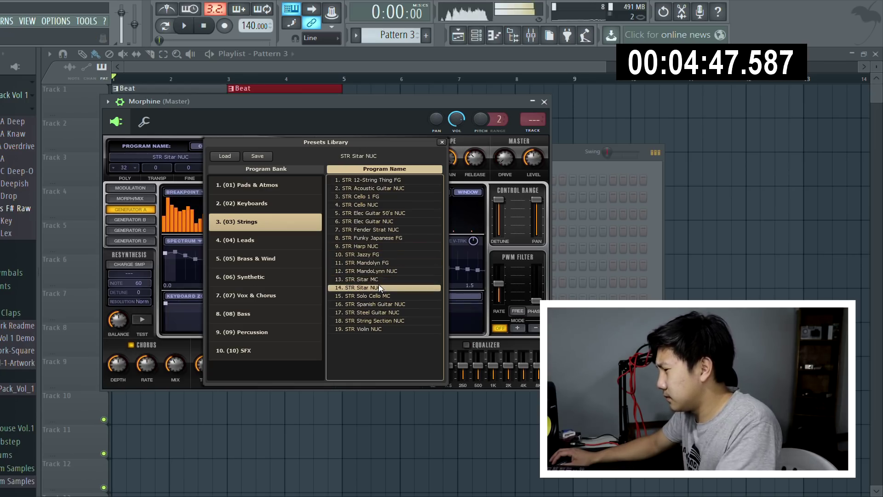
pyautogui.click(380, 279)
pyautogui.click(382, 271)
pyautogui.click(376, 263)
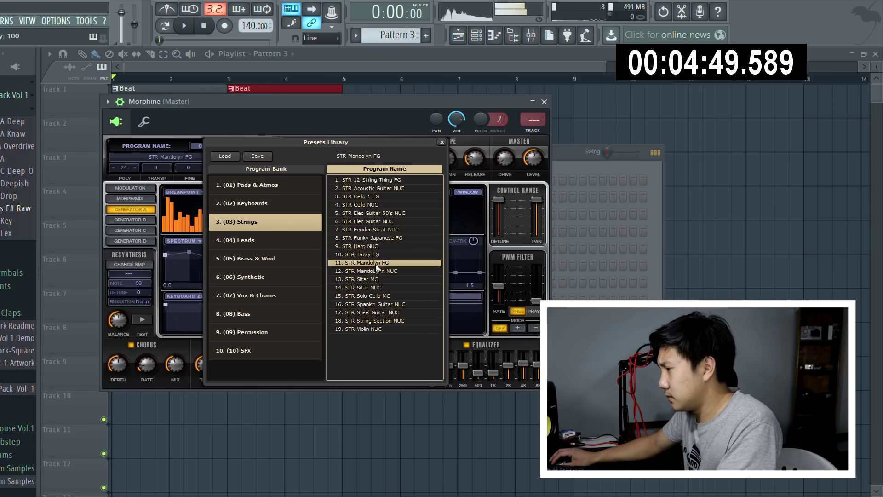
pyautogui.click(441, 143)
pyautogui.click(542, 101)
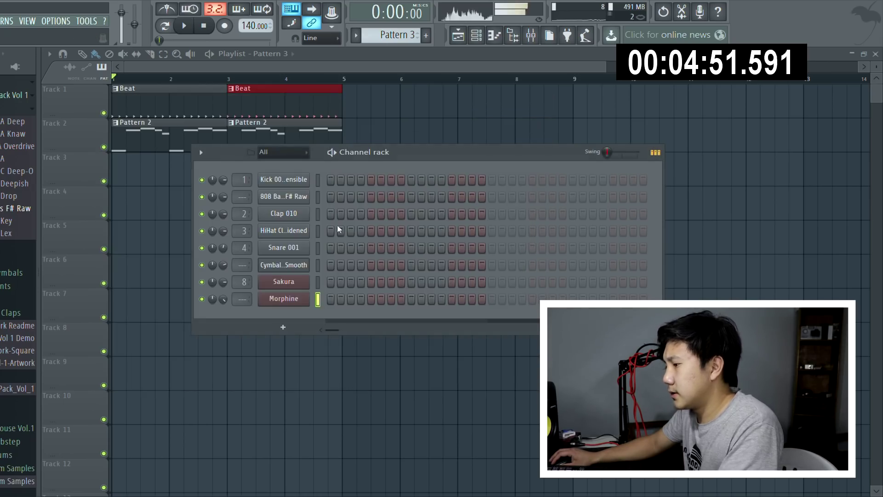
# Place a Pattern 3 clip at the start of playlist Track 3 and open Morphine's piano roll with song playback.
pyautogui.press('F7')
pyautogui.click(457, 32)
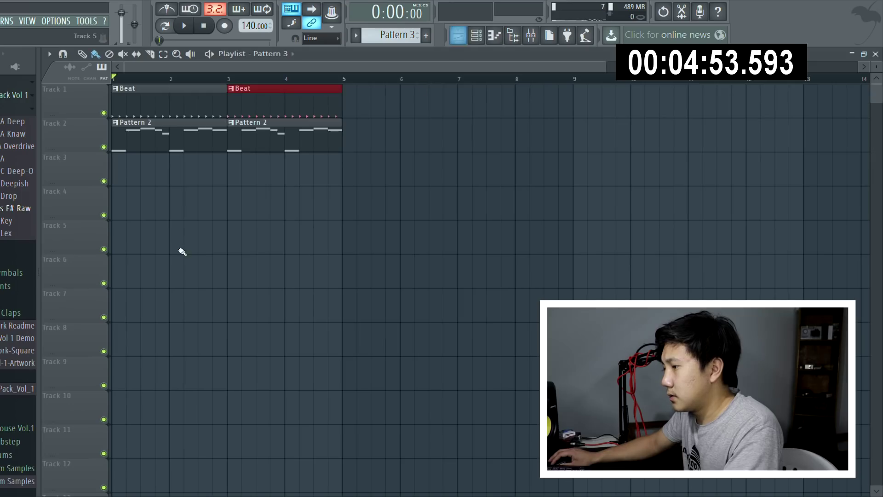
pyautogui.moveTo(217, 178); pyautogui.dragTo(146, 179)
pyautogui.press('space')
pyautogui.press('F7')
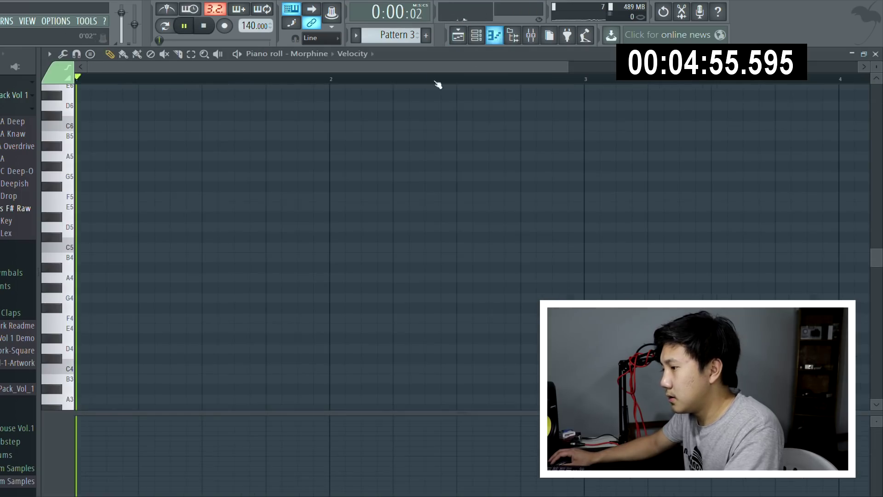
pyautogui.press('space')
pyautogui.press('space')
# Draw a two-beat E5 note at the start of bar 1 in the Morphine piano roll and play the song.
pyautogui.click(79, 210)
pyautogui.rightClick(79, 211)
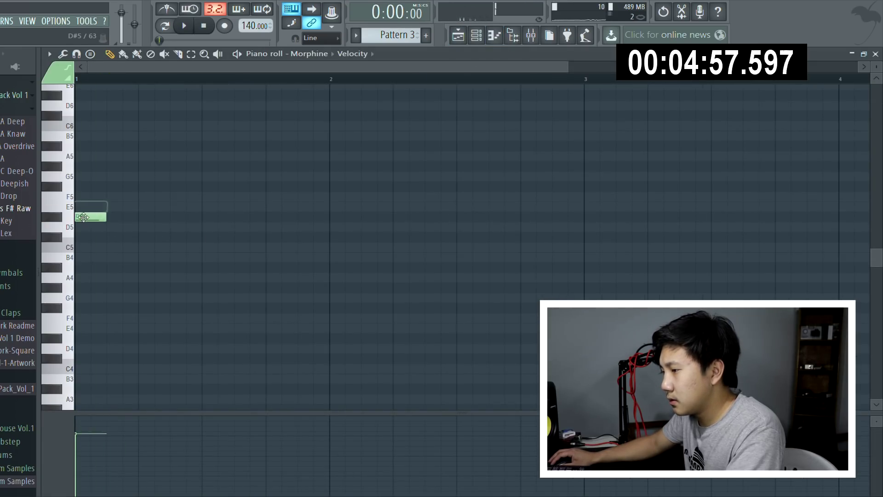
pyautogui.press('space')
pyautogui.press('space')
pyautogui.moveTo(105, 207); pyautogui.dragTo(200, 229)
pyautogui.press('space')
# Add a two-beat G5 note at the start of bar 2 and play it with the song.
pyautogui.scroll(3, 405, 345)
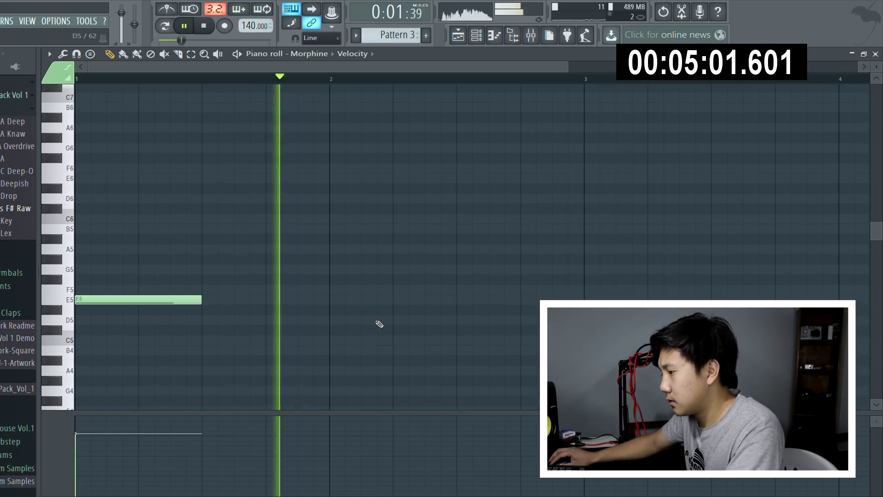
pyautogui.press('space')
pyautogui.press('space')
pyautogui.scroll(-2, 367, 271)
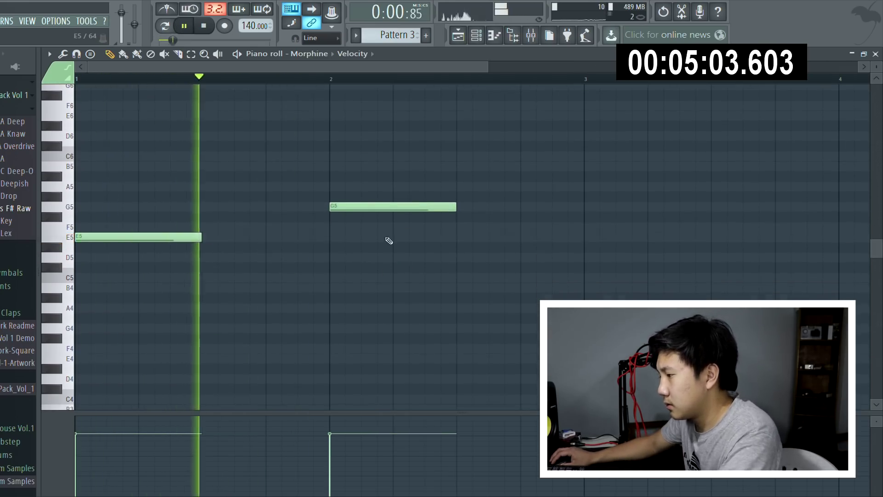
# Replace the G5 note at the start of bar 2 with a two-beat F5 note and play the song.
pyautogui.press('space')
pyautogui.rightClick(343, 207)
pyautogui.click(338, 226)
pyautogui.press('space')
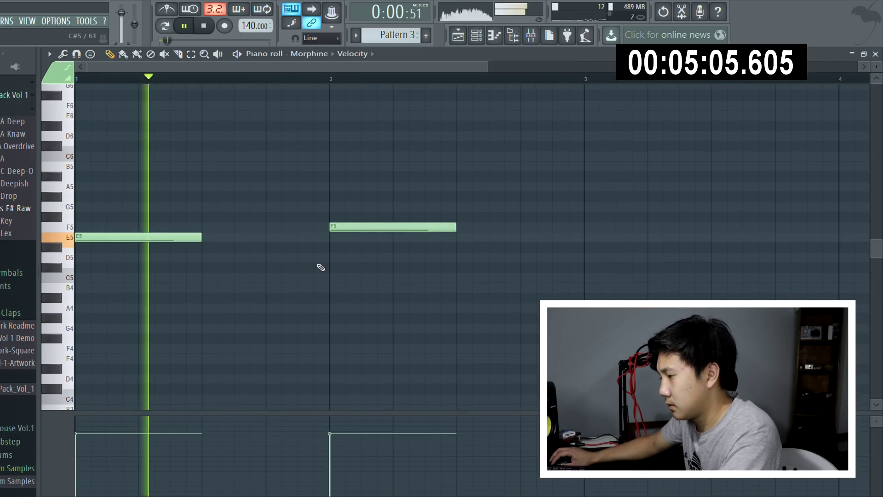
pyautogui.press('space')
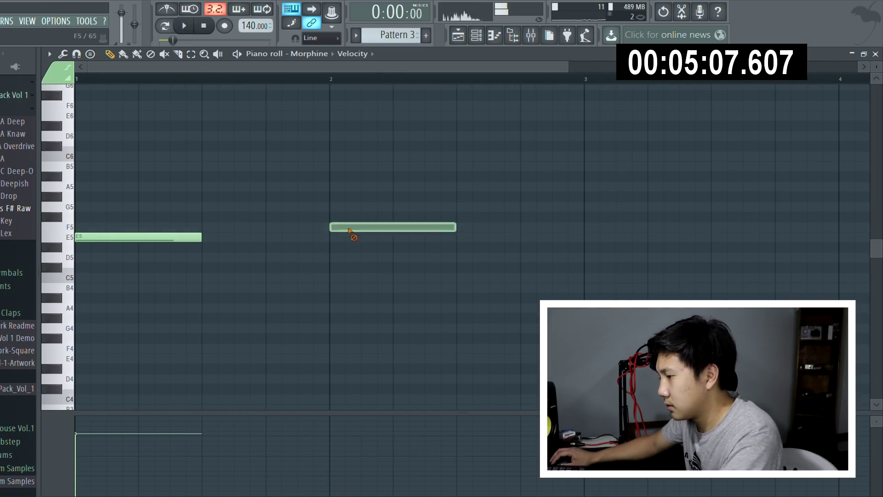
# Try a two-beat G5 note at the start of bar 1 with the song and delete it.
pyautogui.moveTo(99, 215); pyautogui.dragTo(82, 210)
pyautogui.press('space')
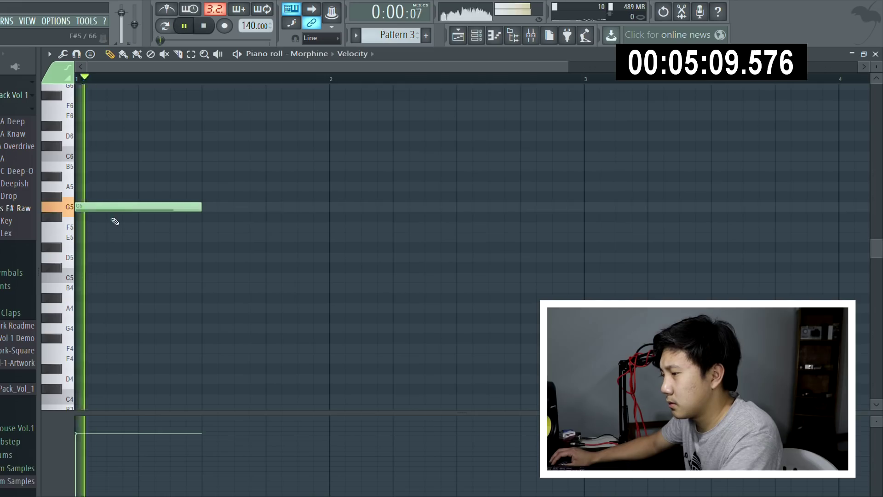
pyautogui.press('space')
pyautogui.rightClick(109, 207)
# Draw two-beat notes in the Morphine piano roll, B4 at the start of bar 1 and C5 at the start of bar 2.
pyautogui.moveTo(92, 279); pyautogui.dragTo(42, 306)
pyautogui.press('space')
pyautogui.scroll(-3, 203, 292)
pyautogui.click(327, 251)
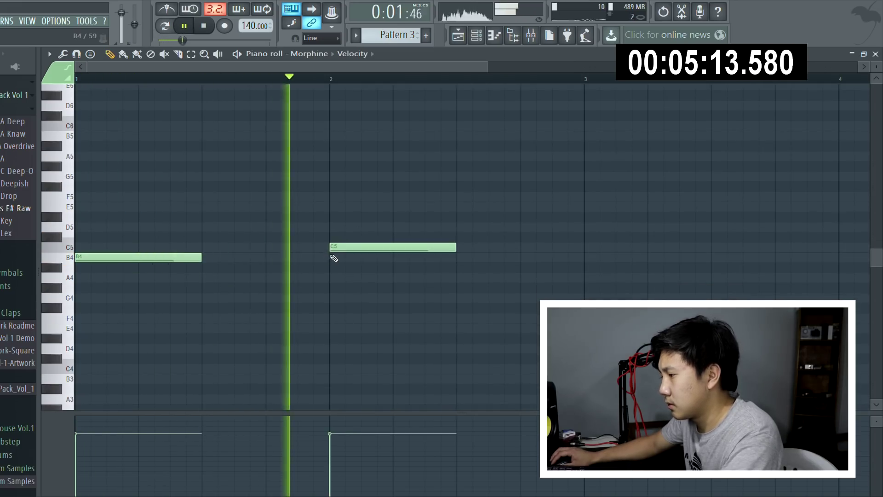
# Add two-beat G4 and E4 notes under the B4 in bar 1 and play the chord with the song.
pyautogui.scroll(-3, 112, 289)
pyautogui.click(96, 265)
pyautogui.press('space')
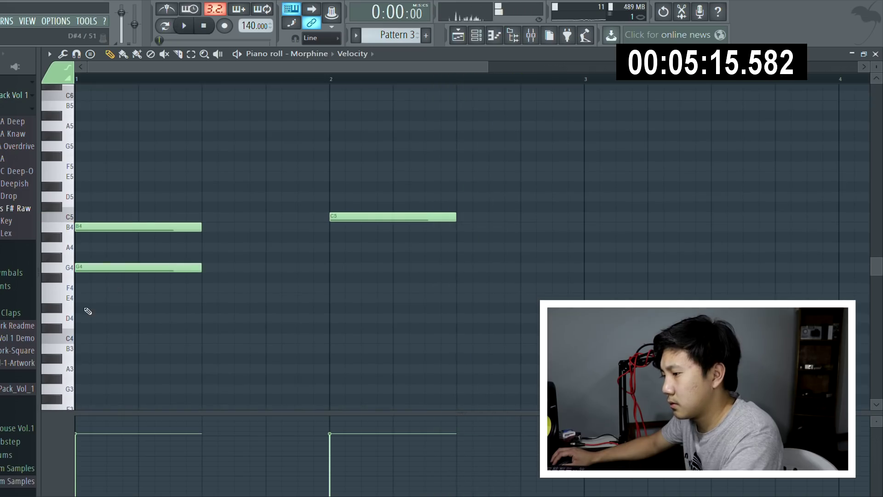
pyautogui.moveTo(86, 323); pyautogui.dragTo(105, 305)
pyautogui.press('space')
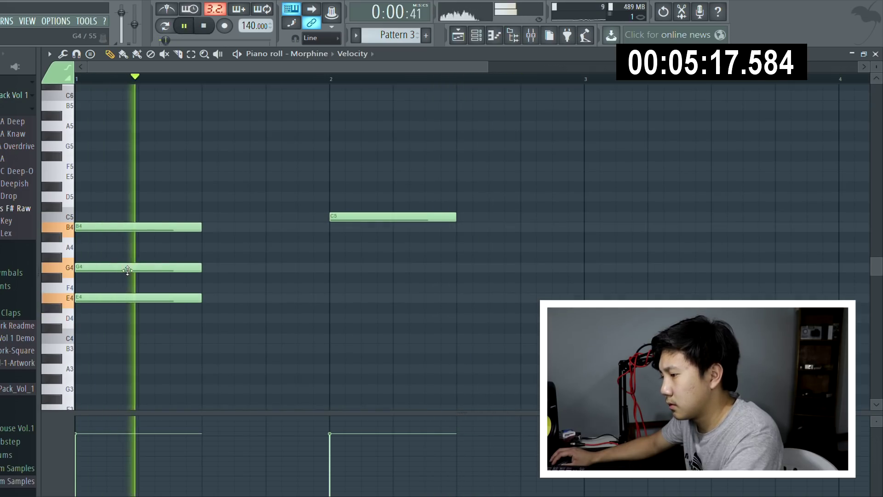
pyautogui.press('space')
pyautogui.press('space')
pyautogui.press('space')
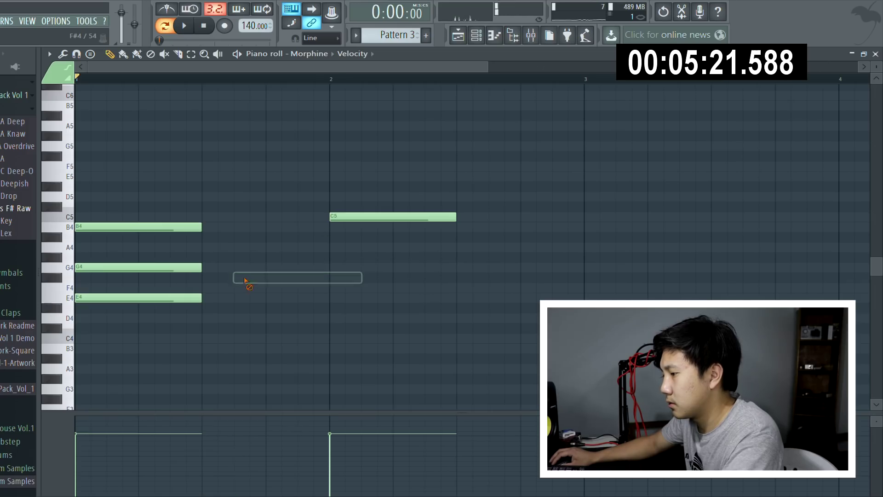
# Add two-beat A4 and F4 notes under the C5 in bar 2 and play both chords with the song.
pyautogui.moveTo(350, 261); pyautogui.dragTo(350, 250)
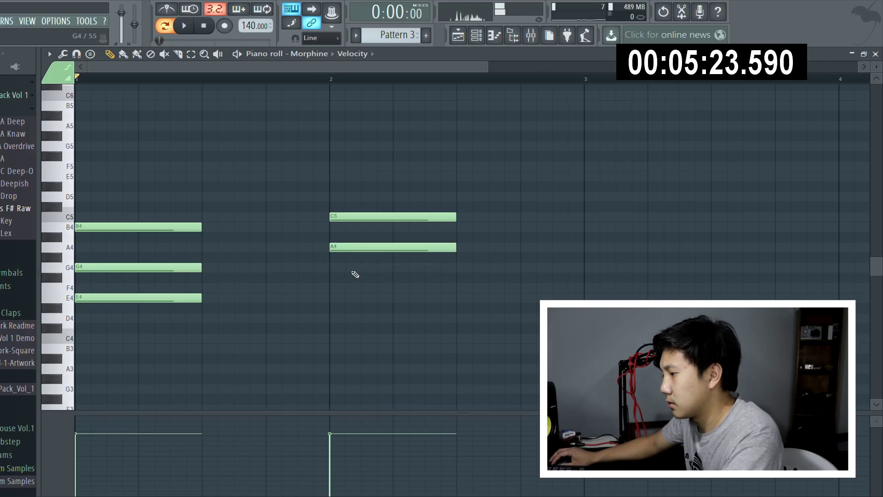
pyautogui.moveTo(193, 159); pyautogui.dragTo(335, 178)
pyautogui.click(110, 54)
pyautogui.press('space')
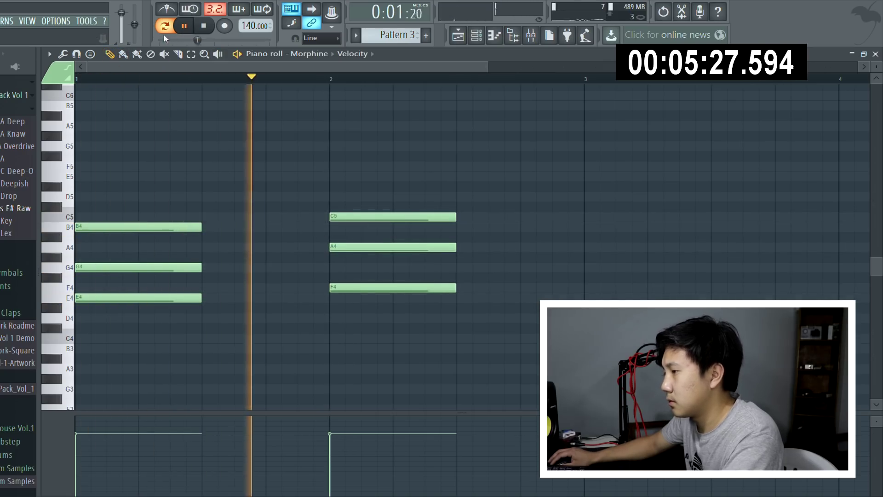
pyautogui.press('space')
pyautogui.press('space')
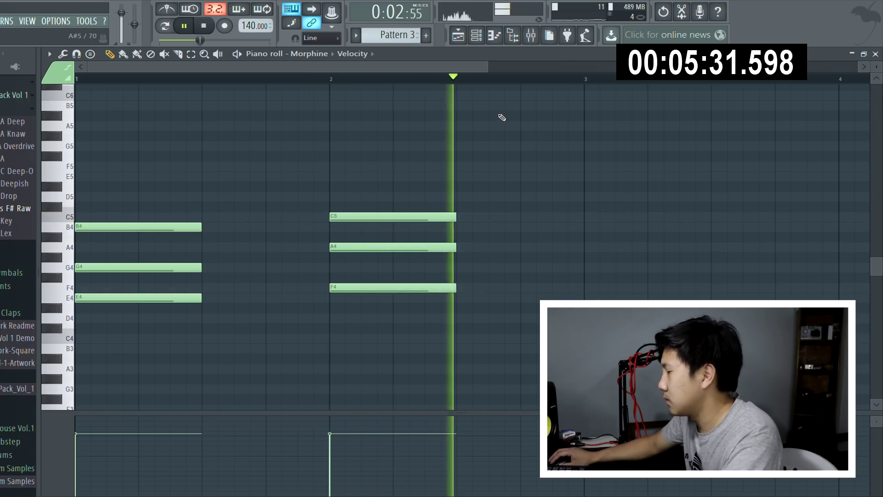
pyautogui.press('space')
pyautogui.press('space')
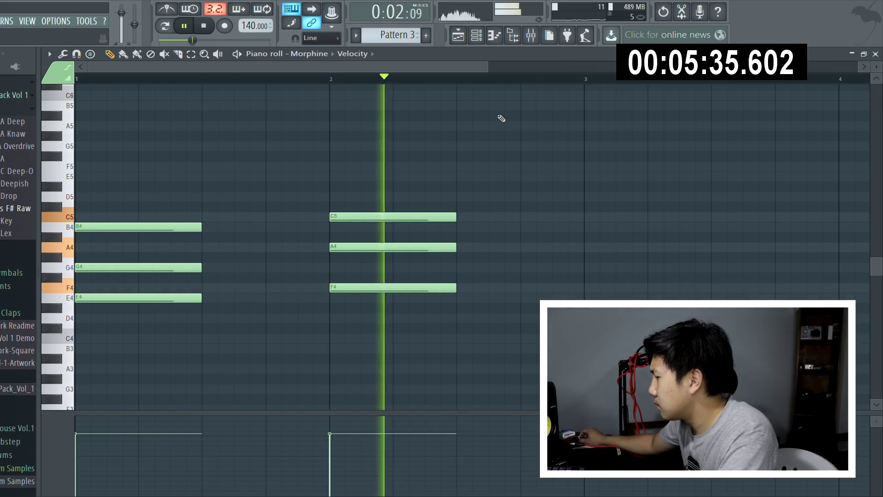
pyautogui.press('space')
# Try the lowest note of the bar 2 chord at E4, return it to F4 and play the song.
pyautogui.click(219, 54)
pyautogui.moveTo(163, 197); pyautogui.dragTo(368, 250)
pyautogui.moveTo(344, 297)
pyautogui.mouseDown()
pyautogui.moveTo(340, 274)
pyautogui.moveTo(345, 303)
pyautogui.mouseUp()
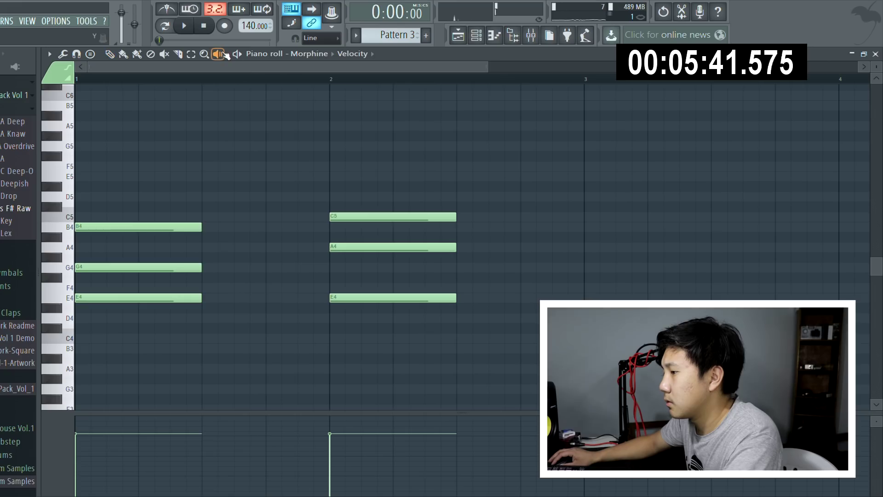
pyautogui.moveTo(363, 211); pyautogui.dragTo(156, 86)
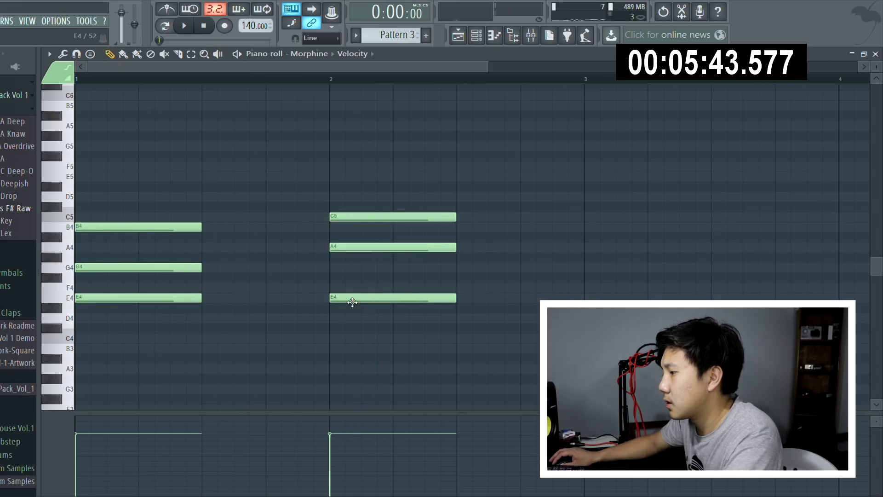
pyautogui.moveTo(353, 302); pyautogui.dragTo(353, 289)
pyautogui.press('space')
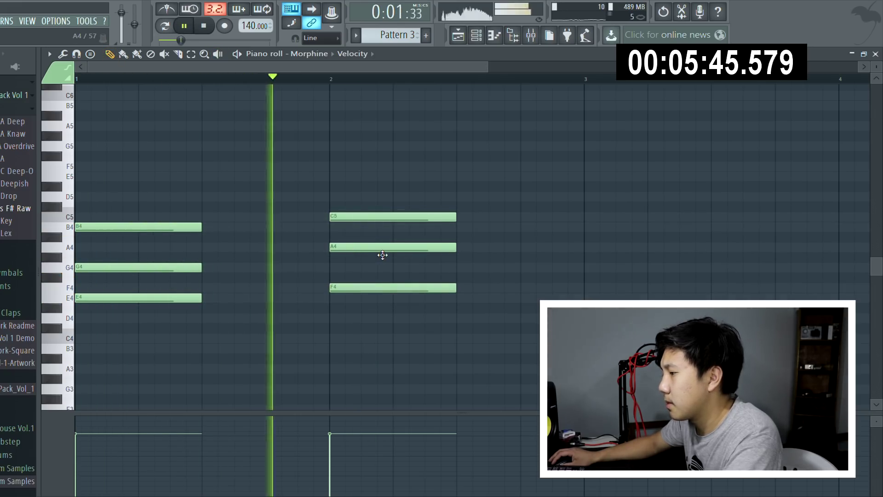
# Route Morphine to mixer insert 9 and load Fruity parametric EQ 2 in its first effect slot.
pyautogui.press('F9')
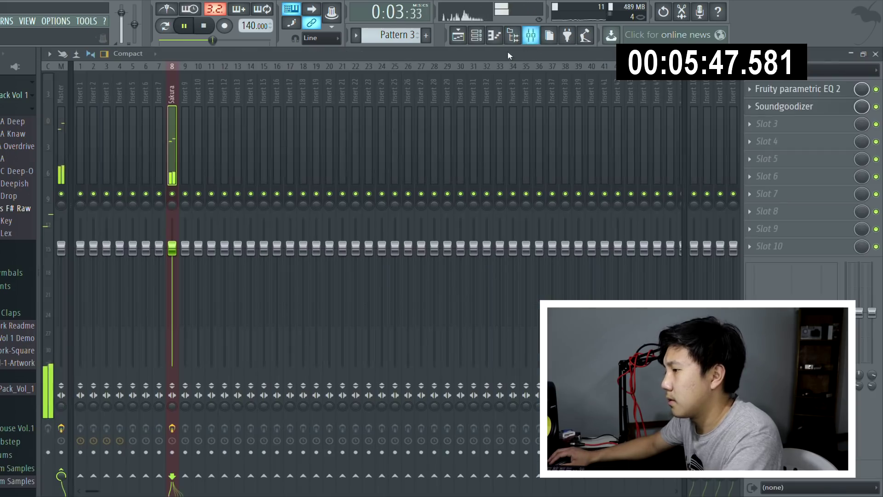
pyautogui.press('space')
pyautogui.click(184, 99)
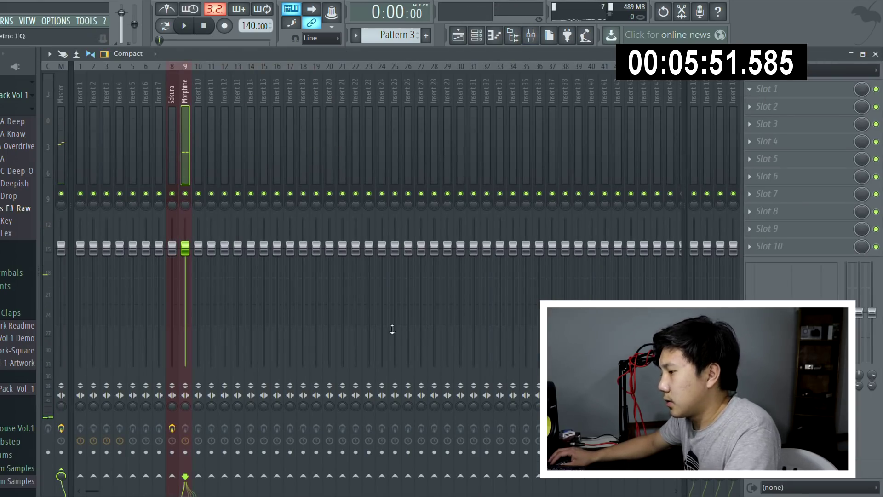
pyautogui.click(766, 88)
pyautogui.click(760, 95)
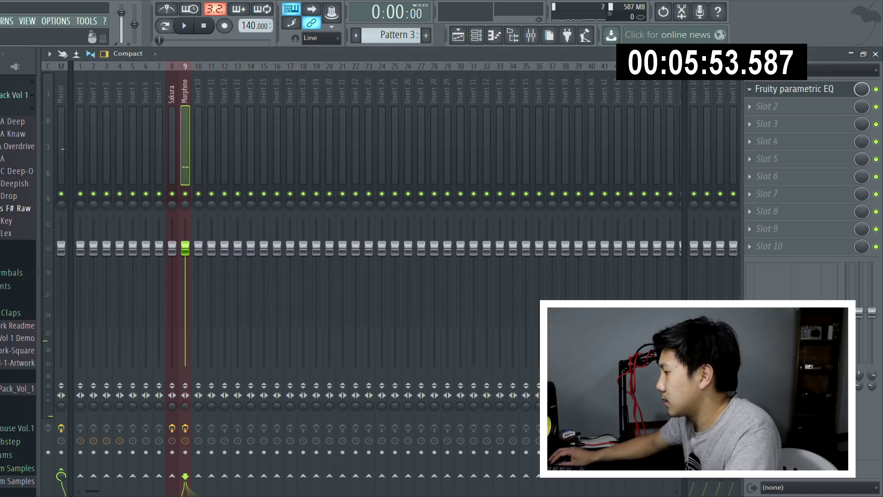
pyautogui.click(206, 268)
# Cut Morphine's low mids fully with EQ band 2 and raise band 5 slightly at about 1381 Hz during playback.
pyautogui.moveTo(158, 230); pyautogui.dragTo(183, 270)
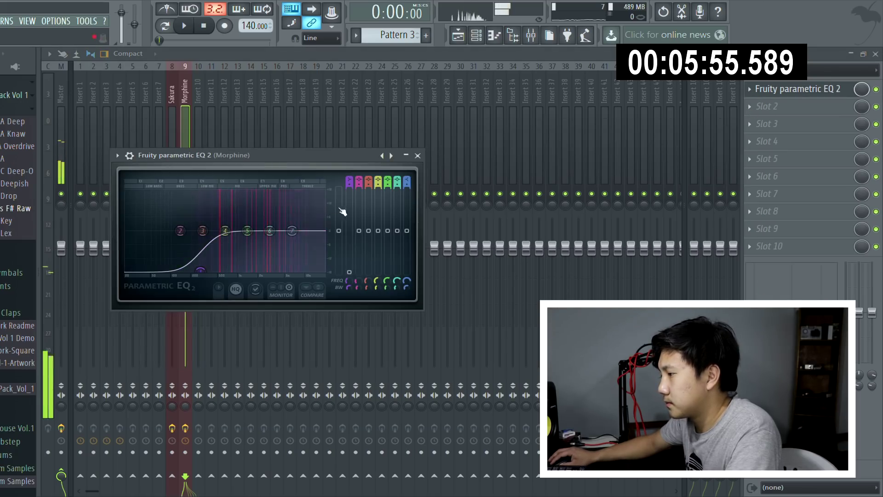
pyautogui.moveTo(354, 184); pyautogui.dragTo(351, 201)
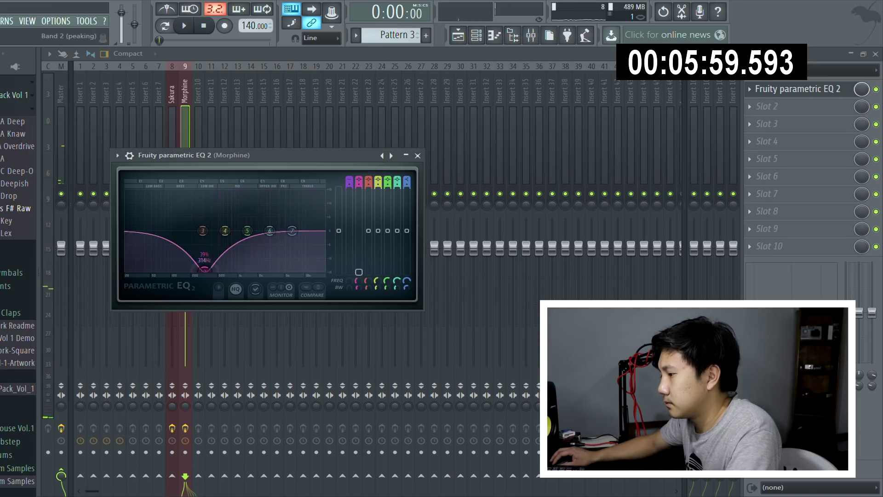
pyautogui.press('space')
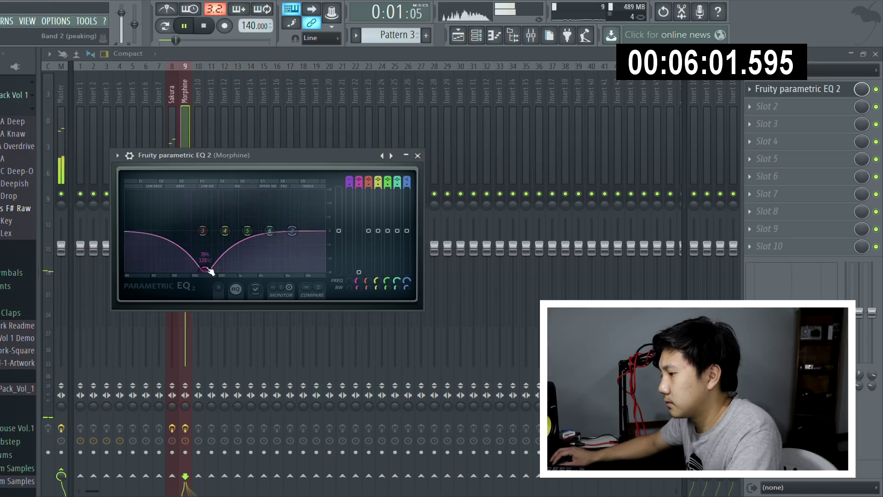
pyautogui.moveTo(247, 230); pyautogui.dragTo(247, 225)
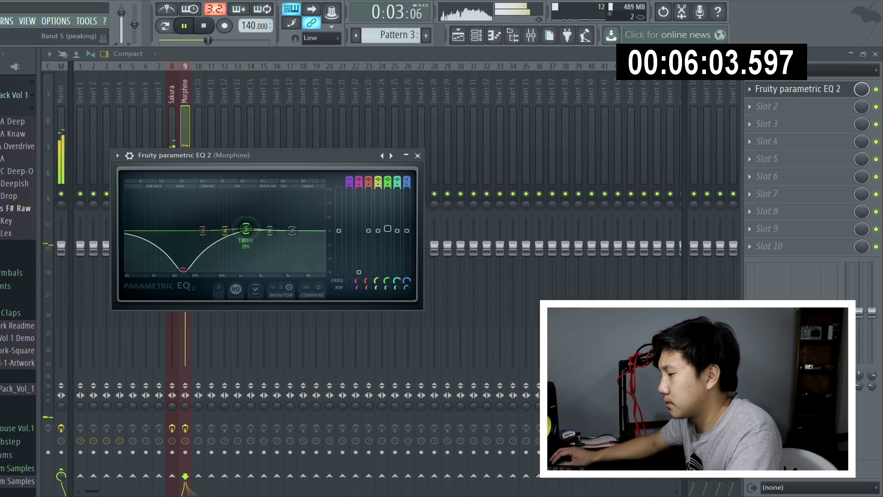
pyautogui.click(418, 155)
# Delete the second Pattern 2 clip from playlist Track 2 and load Fruity Reeverb 2 in Morphine's second mixer slot.
pyautogui.click(458, 35)
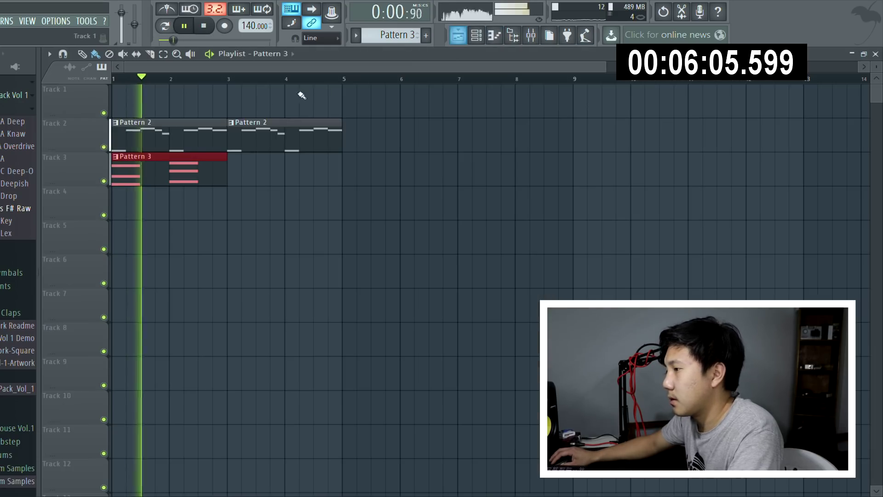
pyautogui.rightClick(296, 148)
pyautogui.click(531, 36)
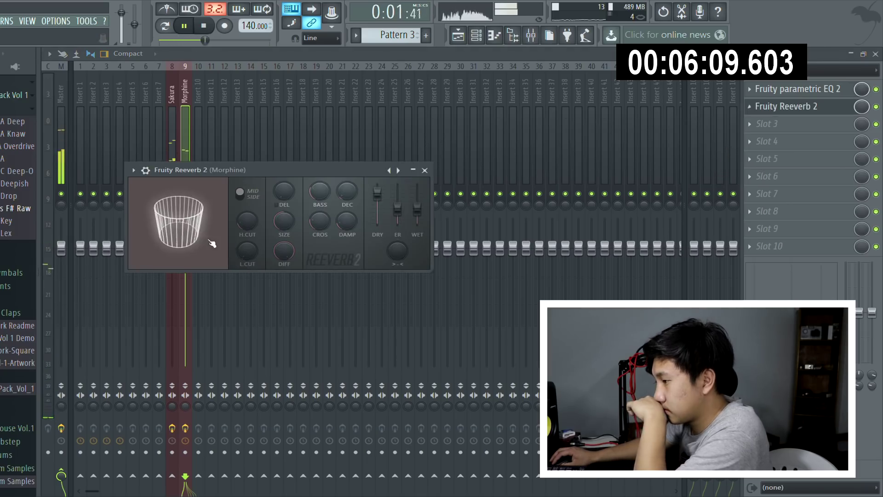
pyautogui.click(424, 170)
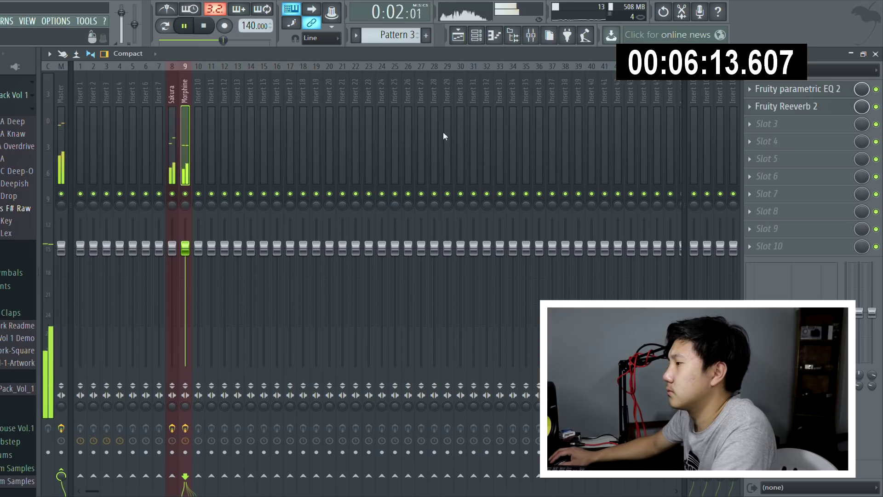
# Try the Morphine chords one octave higher with the song and transpose them back down an octave.
pyautogui.press('F7')
pyautogui.press('space')
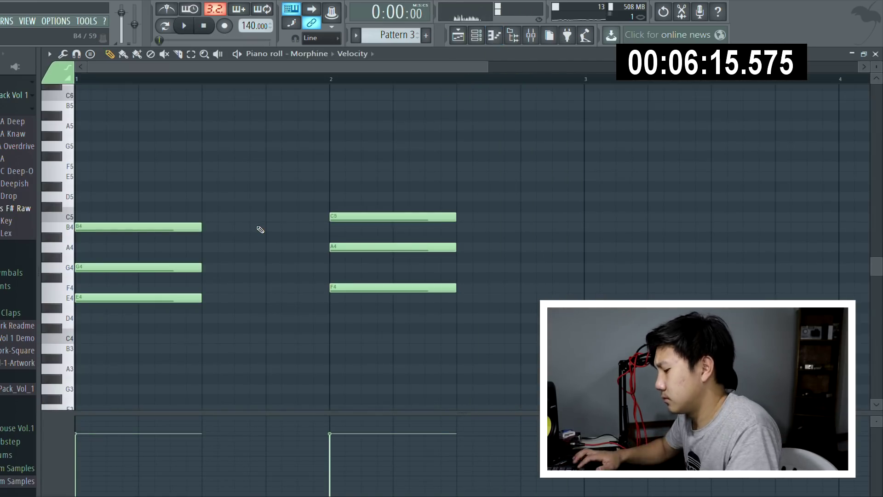
pyautogui.hotkey('ctrl', 'Up')
pyautogui.press('space')
pyautogui.scroll(4, 508, 388)
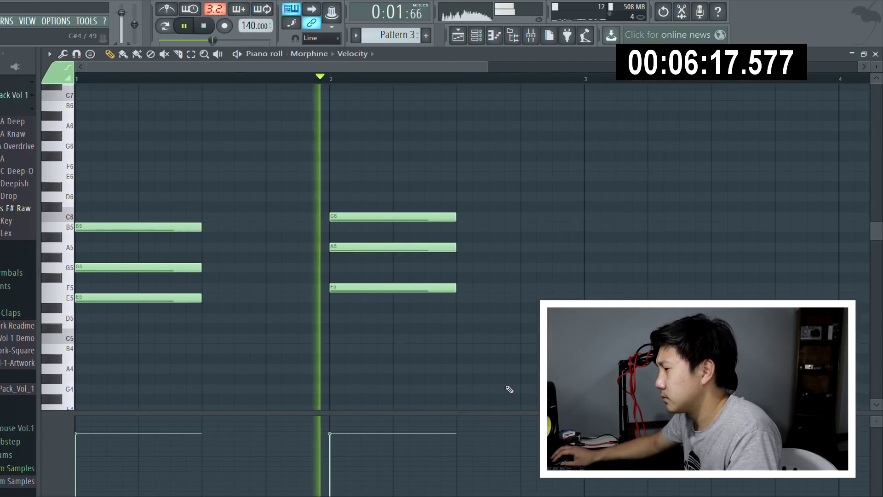
pyautogui.hotkey('ctrl', 'Down')
pyautogui.scroll(-2, 508, 388)
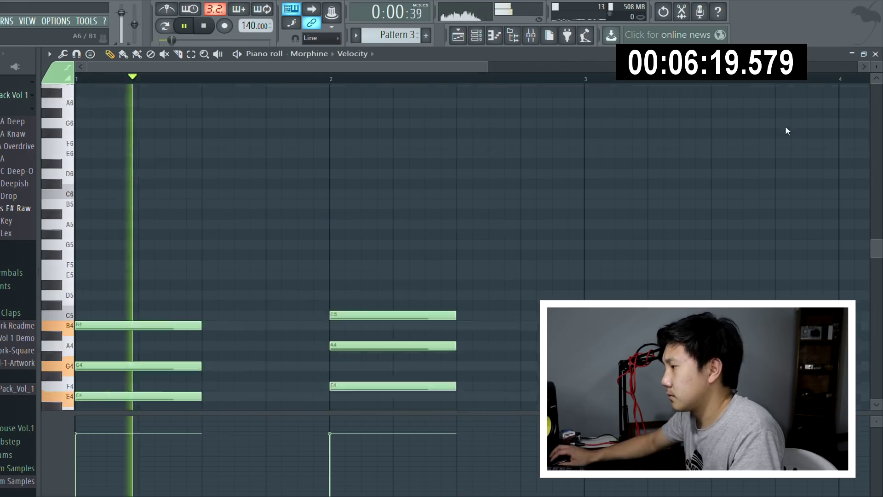
# Select the Beat pattern, place its clip at the start of playlist Track 1 and play the arrangement.
pyautogui.click(476, 35)
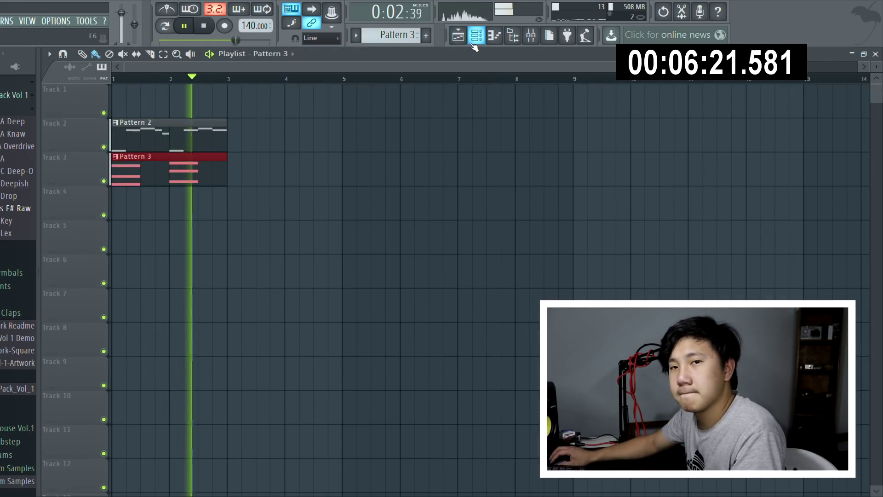
pyautogui.press('space')
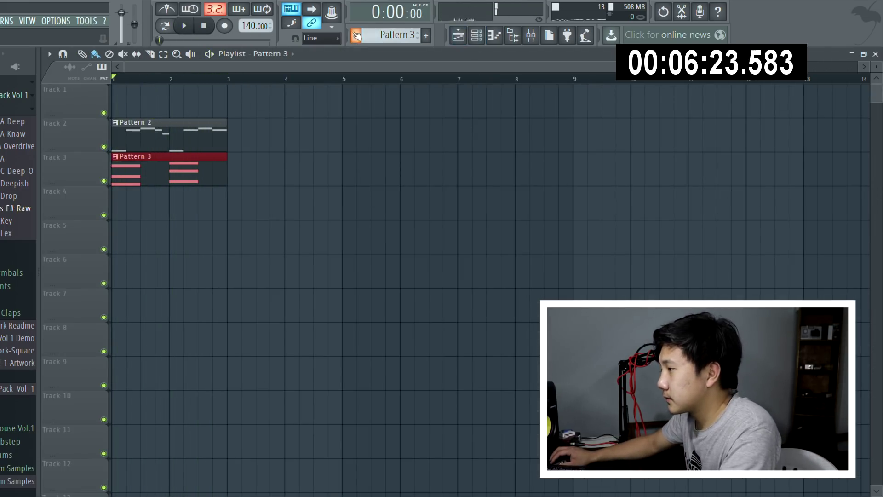
pyautogui.moveTo(257, 101); pyautogui.dragTo(183, 97)
pyautogui.press('space')
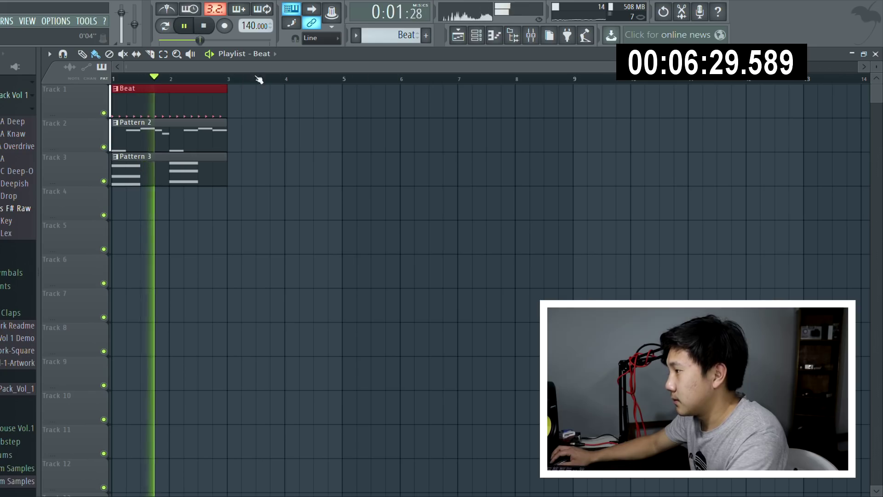
pyautogui.press('space')
# Open the channel rack and review the contents of the Beat pattern and Patterns 2 to 4.
pyautogui.click(493, 41)
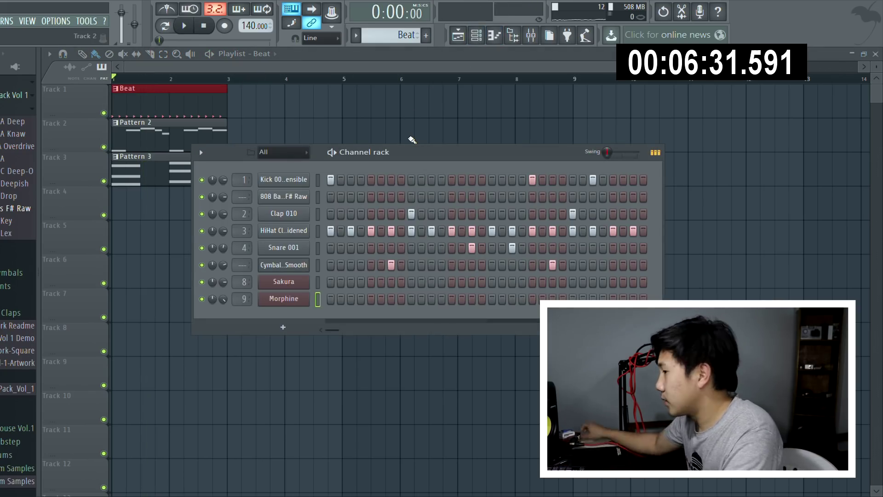
pyautogui.press('space')
pyautogui.press('space')
pyautogui.press('KP_Add')
pyautogui.press('KP_Add')
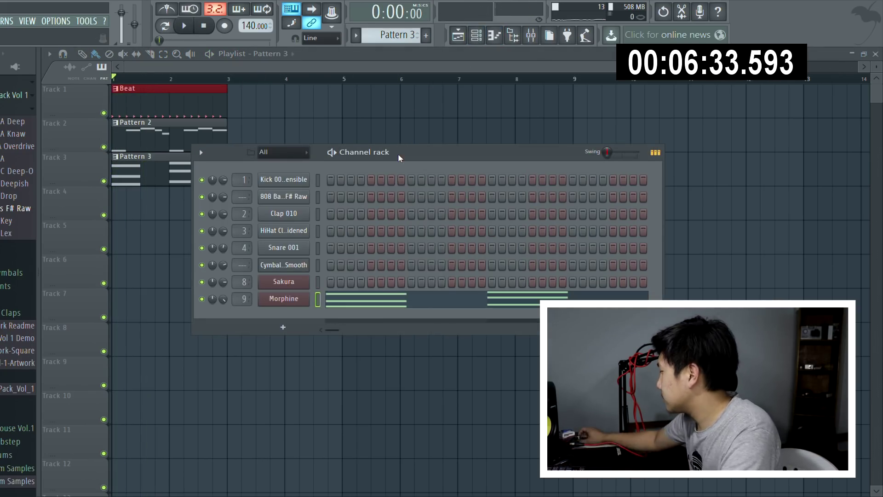
pyautogui.press('KP_Subtract')
pyautogui.press('KP_Subtract')
pyautogui.press('KP_Add')
pyautogui.press('KP_Add')
pyautogui.press('KP_Add')
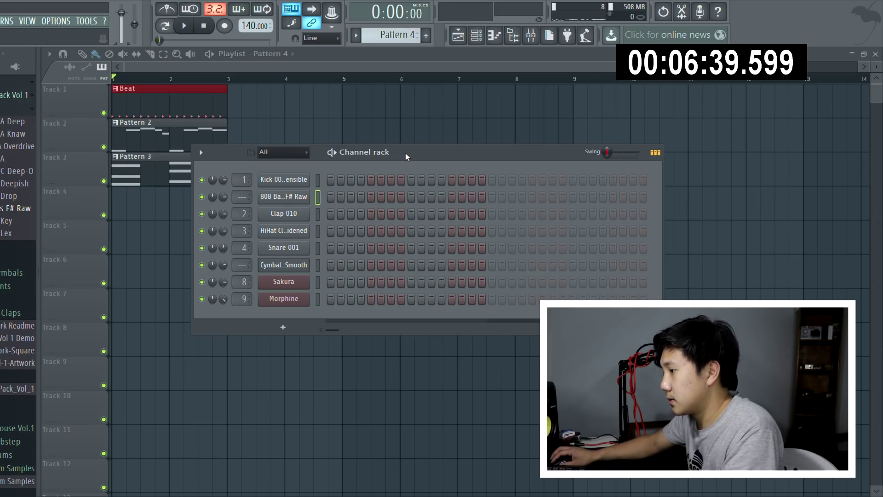
pyautogui.press('KP_Subtract')
pyautogui.press('KP_Subtract')
pyautogui.press('KP_Subtract')
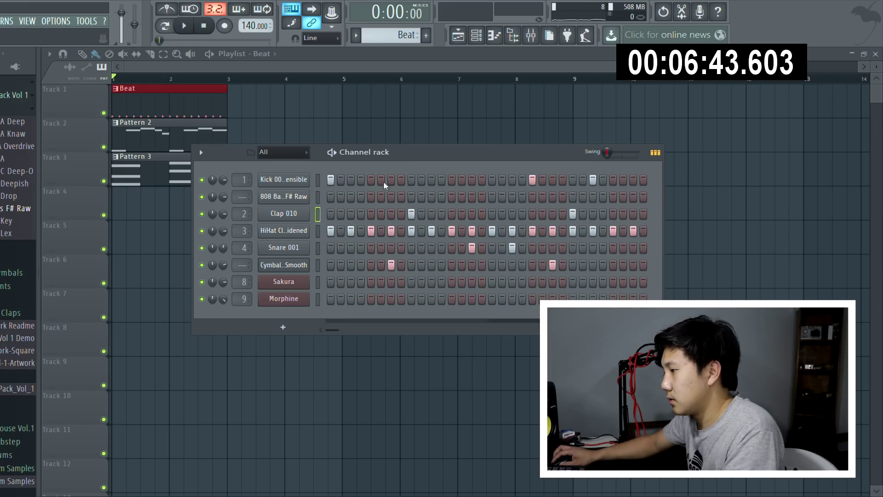
pyautogui.press('KP_Add')
pyautogui.press('KP_Add')
pyautogui.press('KP_Add')
pyautogui.press('KP_Subtract')
pyautogui.press('KP_Subtract')
pyautogui.press('KP_Subtract')
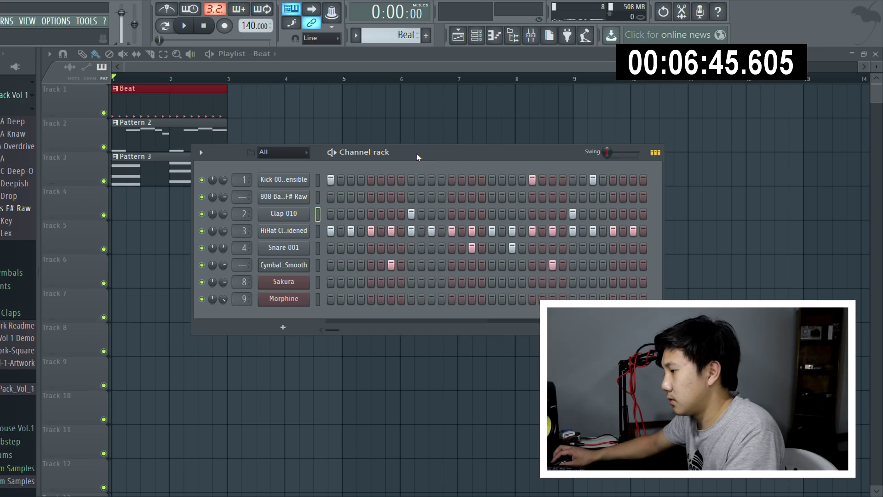
# Copy the HiHat steps from the Beat pattern into Pattern 4.
pyautogui.click(306, 231)
pyautogui.click(447, 145)
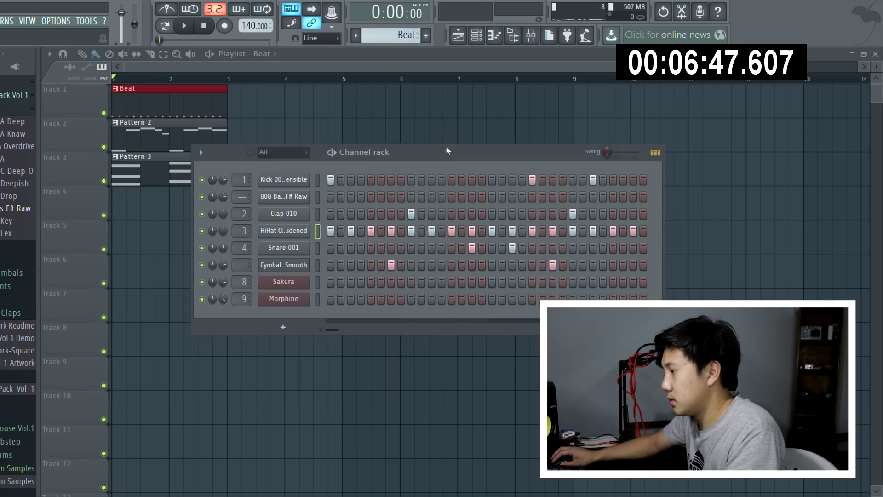
pyautogui.press('KP_Add')
pyautogui.press('KP_Add')
pyautogui.press('KP_Add')
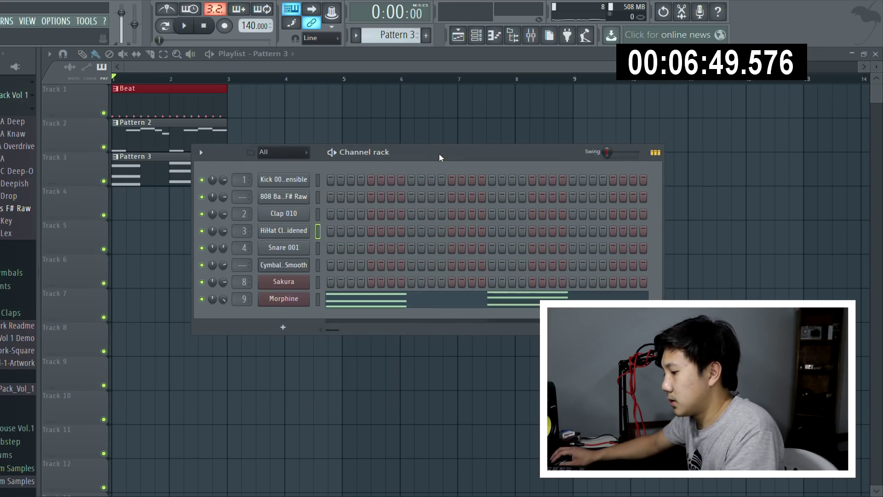
# Copy the Snare 001 steps from the Beat pattern into Pattern 4.
pyautogui.press('KP_Subtract')
pyautogui.press('KP_Subtract')
pyautogui.press('KP_Subtract')
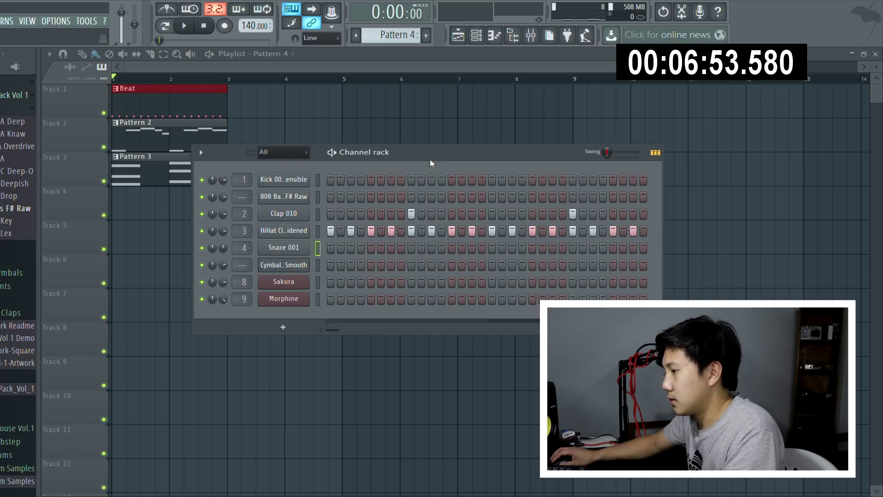
pyautogui.press('KP_Subtract')
pyautogui.press('KP_Subtract')
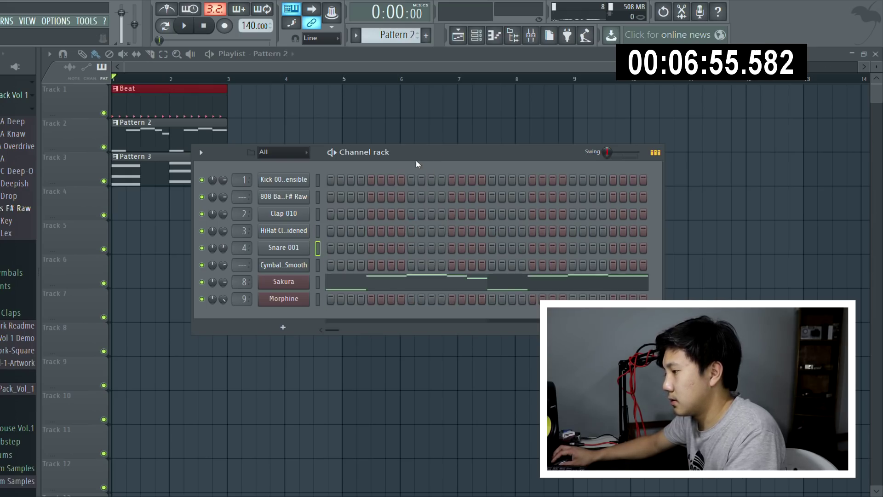
# Copy the Cymbal steps from the Beat pattern into Pattern 4 and audition Pattern 4.
pyautogui.press('KP_Subtract')
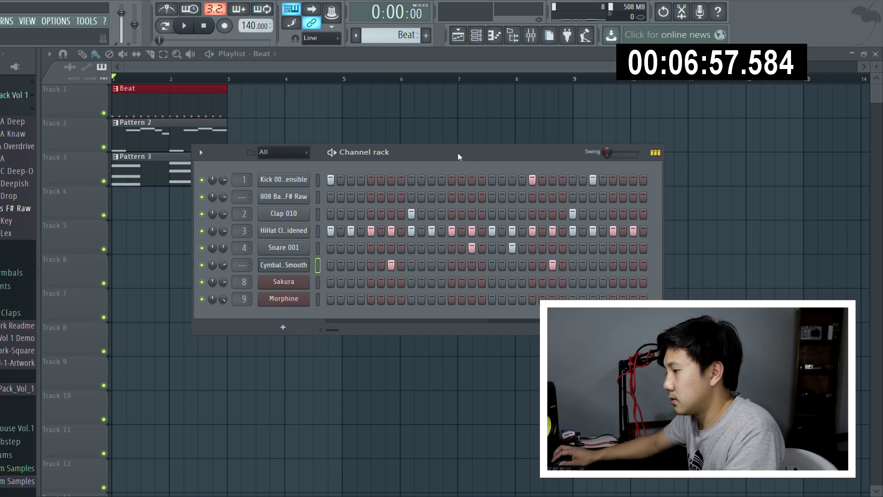
pyautogui.press('KP_Add')
pyautogui.press('KP_Add')
pyautogui.press('KP_Add')
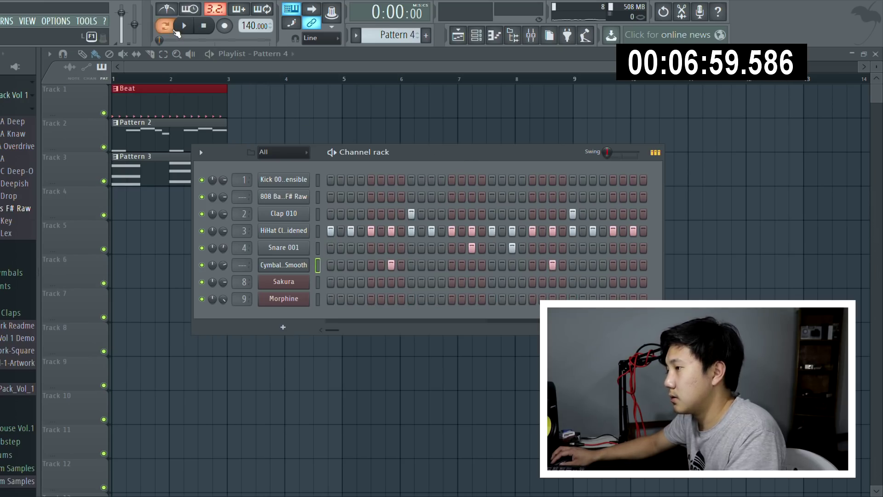
pyautogui.press('space')
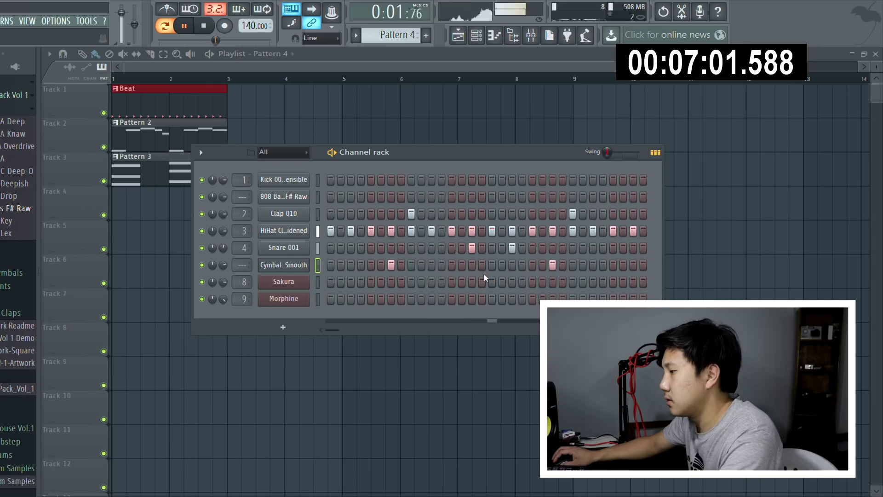
pyautogui.press('space')
# Replace the Beat clip at the start of playlist Track 1 with a Pattern 4 clip and play the arrangement.
pyautogui.rightClick(195, 95)
pyautogui.moveTo(200, 98); pyautogui.dragTo(115, 98)
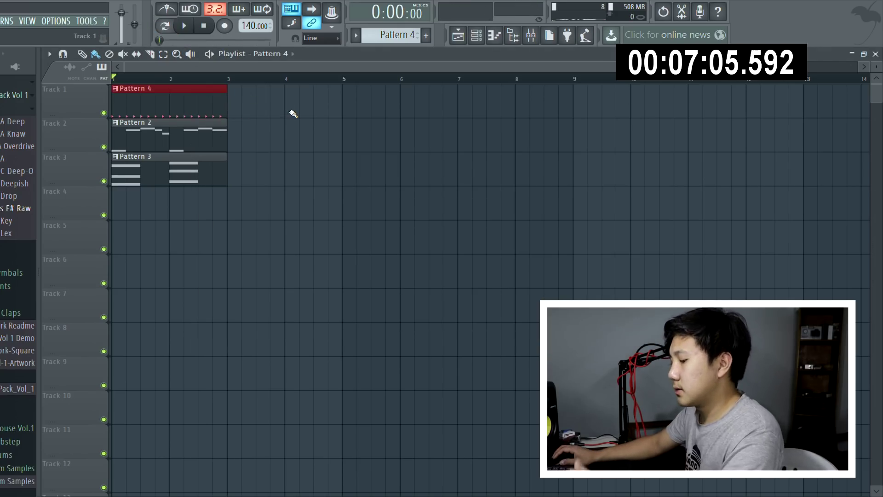
pyautogui.press('space')
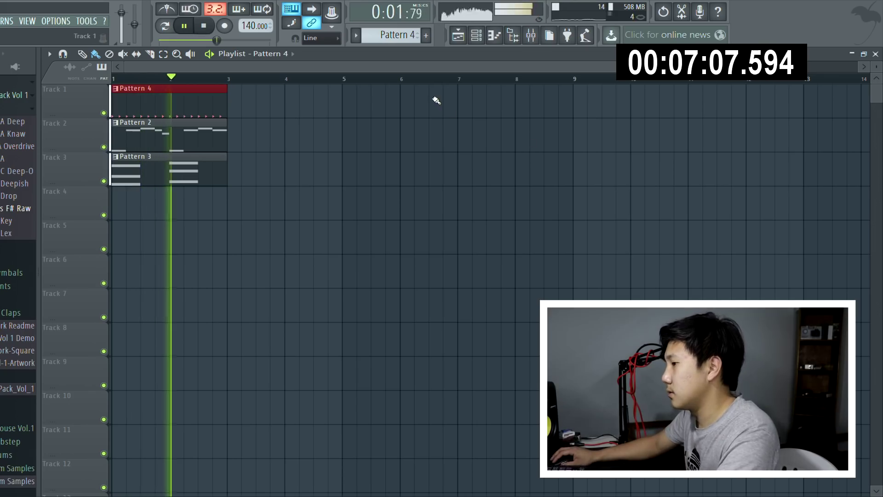
# Select Pattern 2 in the channel rack and lower the Sakura channel's volume.
pyautogui.press('F6')
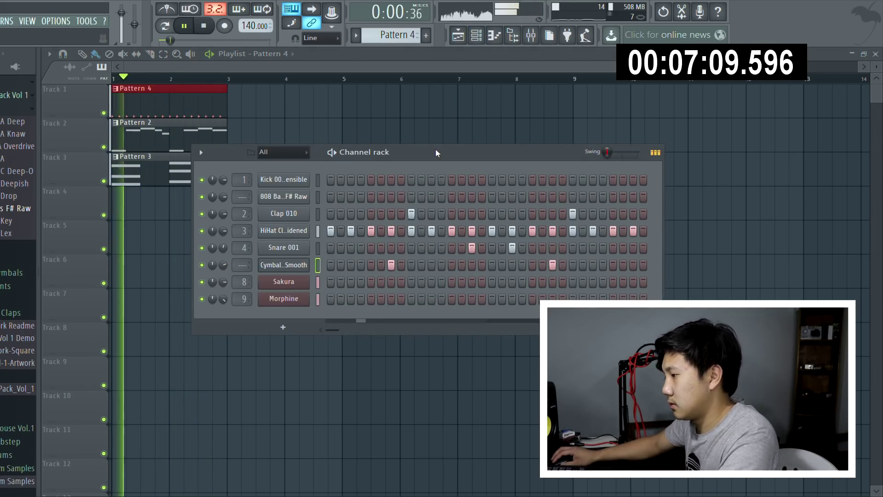
pyautogui.press('KP_Subtract')
pyautogui.press('KP_Subtract')
pyautogui.moveTo(223, 281); pyautogui.dragTo(223, 297)
# Try the Sakura melody one octave lower with the song, transpose it back up and return to the playlist.
pyautogui.click(318, 280)
pyautogui.press('F7')
pyautogui.press('space')
pyautogui.hotkey('ctrl', 'Down')
pyautogui.press('space')
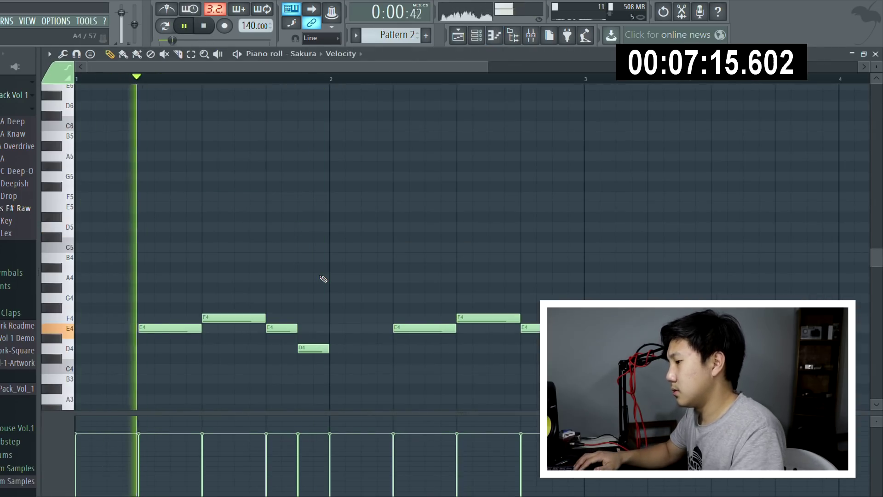
pyautogui.hotkey('ctrl', 'Up')
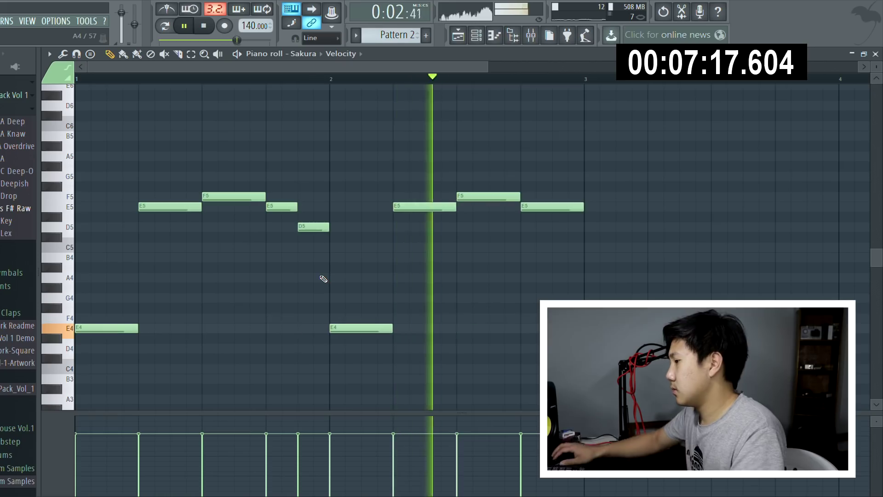
pyautogui.press('F5')
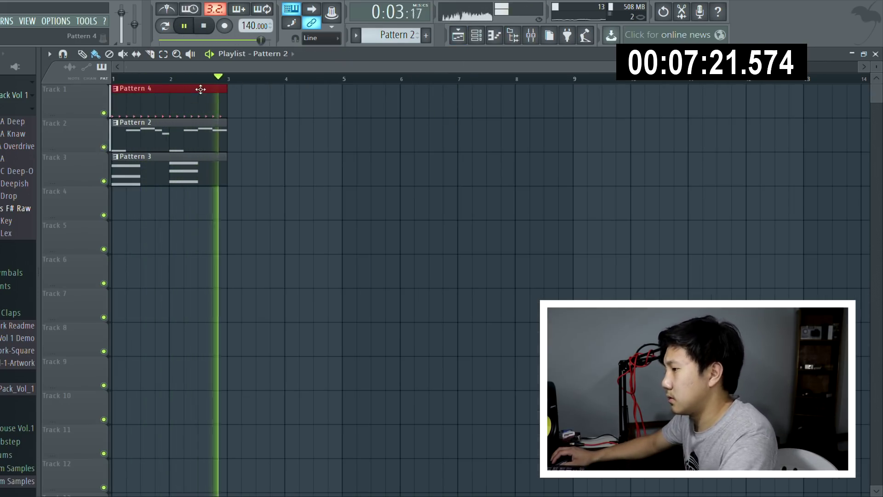
# Stop playback, select the Beat pattern and replace the Pattern 4 clip at the start of playlist Track 1 with a Beat clip.
pyautogui.scroll(1, 200, 89)
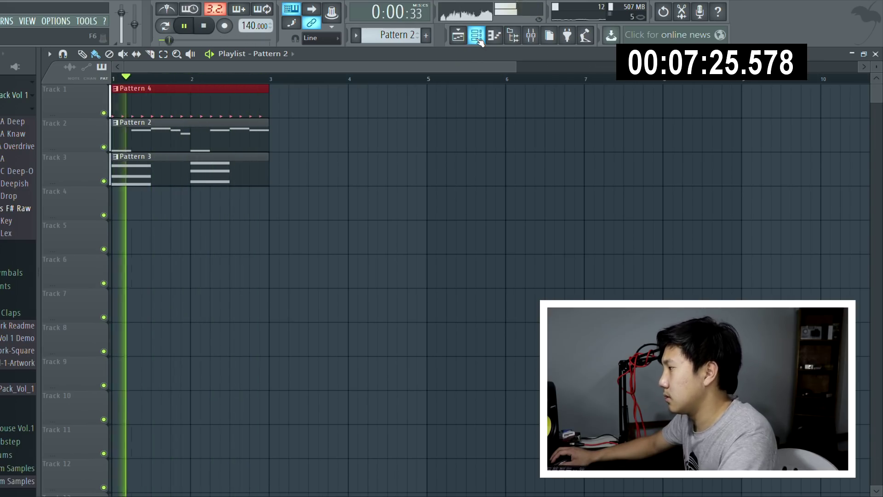
pyautogui.click(477, 36)
pyautogui.press('space')
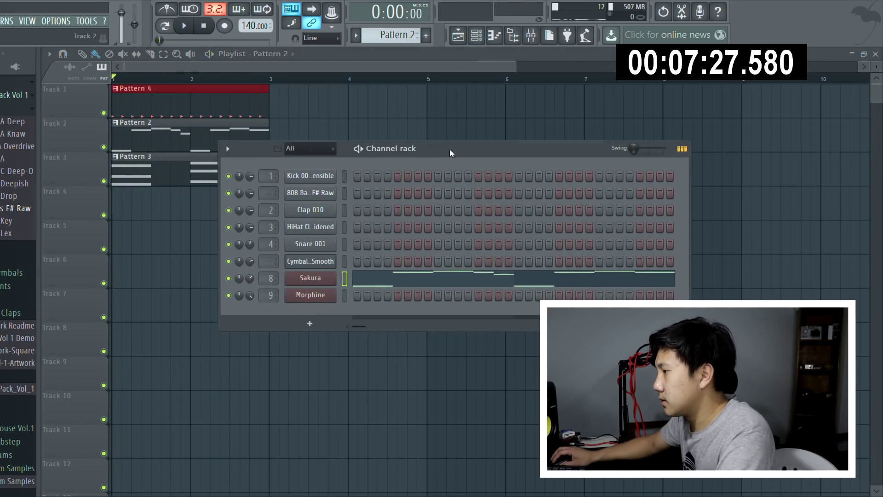
pyautogui.moveTo(449, 148); pyautogui.dragTo(471, 134)
pyautogui.press('KP_Add')
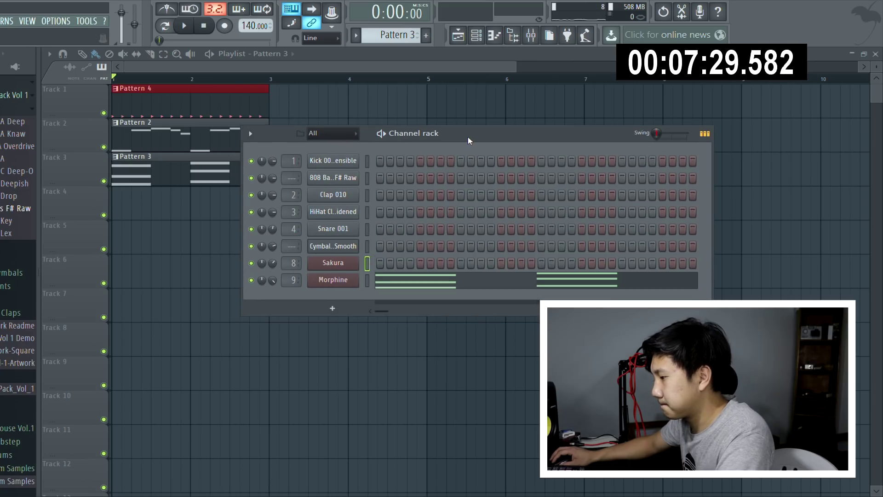
pyautogui.press('KP_Add')
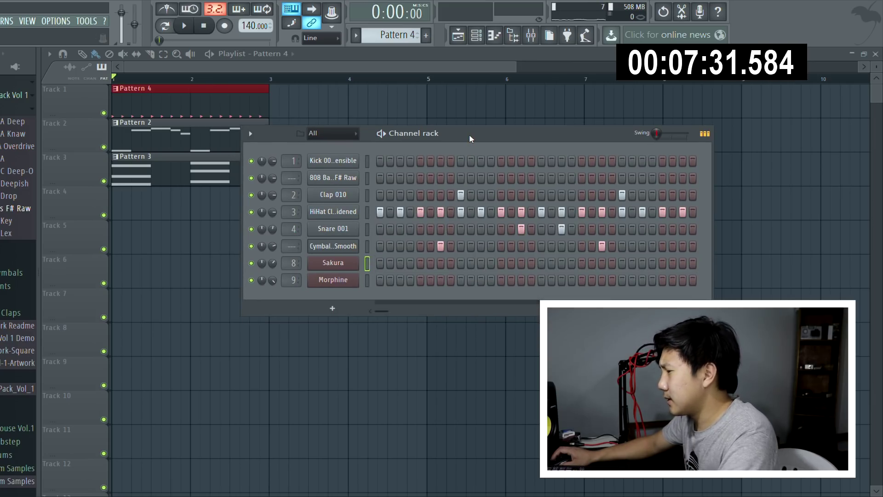
pyautogui.press('KP_Subtract')
pyautogui.press('KP_Subtract')
pyautogui.press('KP_Subtract')
pyautogui.rightClick(198, 104)
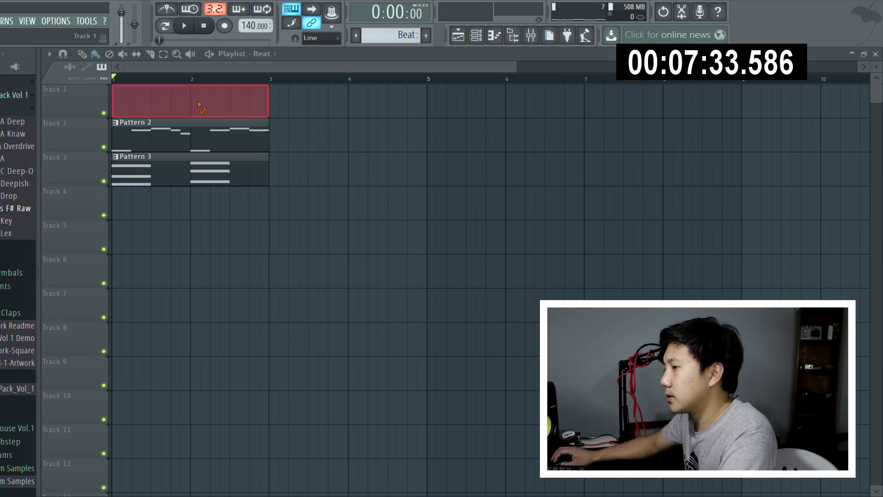
pyautogui.rightClick(199, 105)
pyautogui.moveTo(384, 41); pyautogui.dragTo(334, 108)
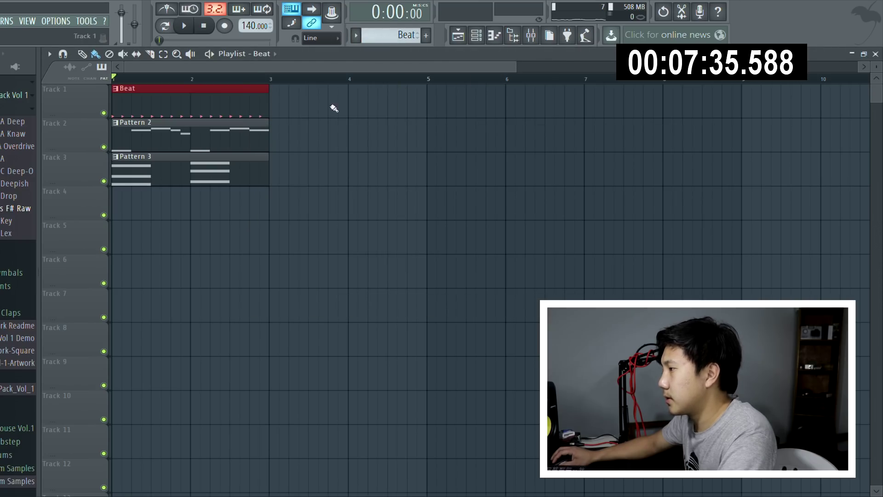
# Open the Beat pattern's 808 Bass F# Raw piano roll and raise the sample's fade-out in its channel settings.
pyautogui.click(476, 34)
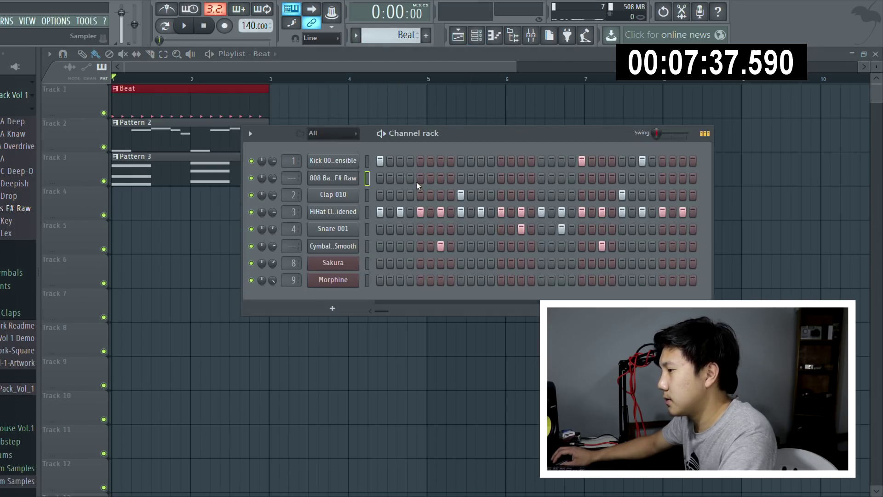
pyautogui.press('F7')
pyautogui.press('F6')
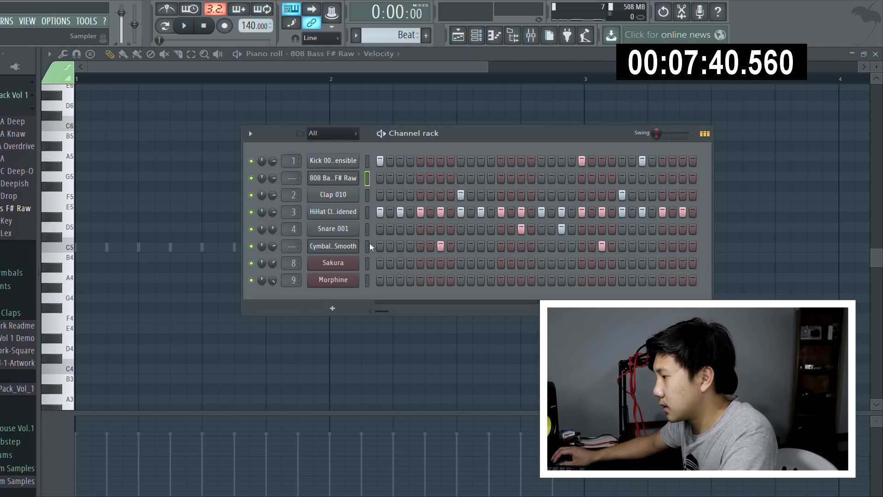
pyautogui.click(333, 179)
pyautogui.moveTo(380, 286); pyautogui.dragTo(390, 276)
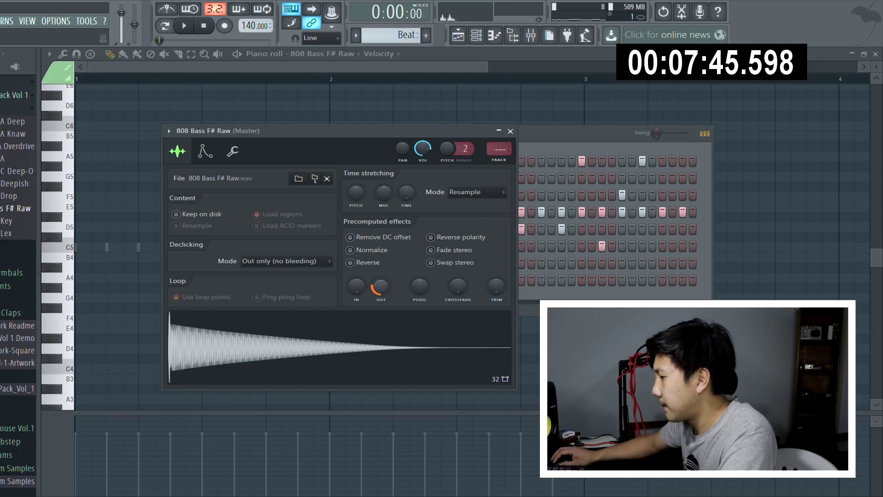
pyautogui.click(510, 131)
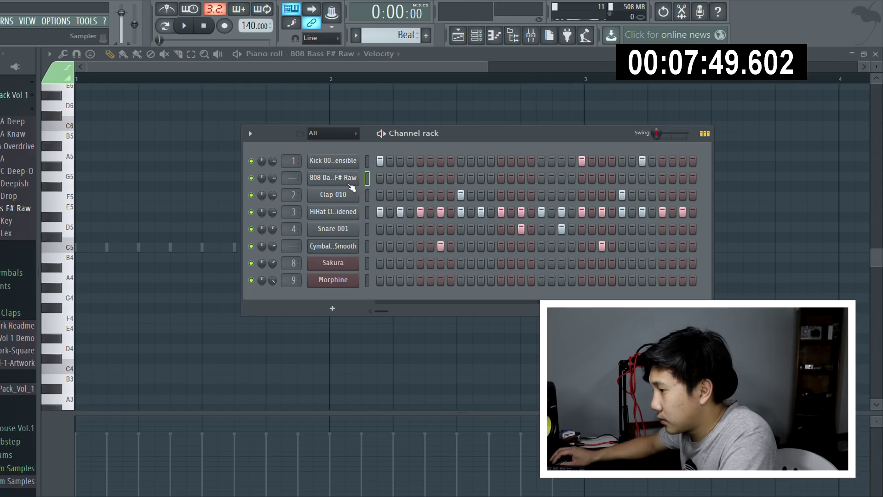
# Try a one-beat E5 note at the start of the 808 piano roll, audition it and delete it.
pyautogui.click(107, 207)
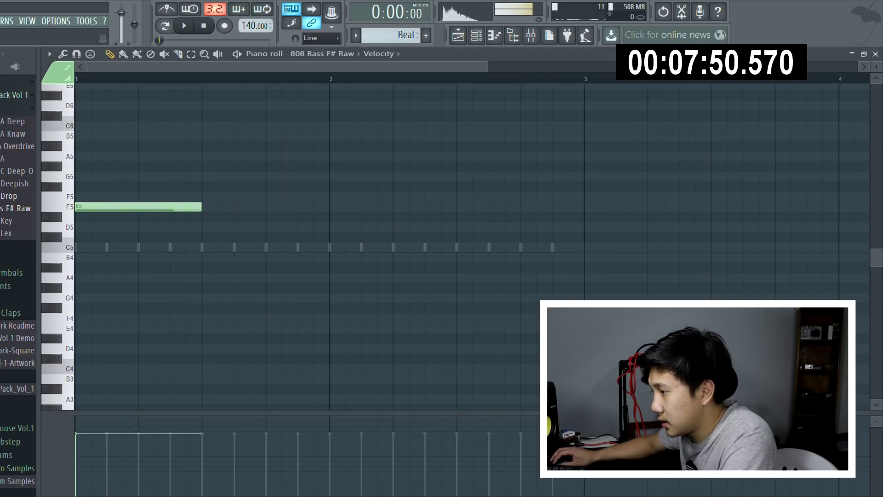
pyautogui.moveTo(132, 221); pyautogui.dragTo(138, 220)
pyautogui.press('space')
pyautogui.press('space')
pyautogui.rightClick(101, 213)
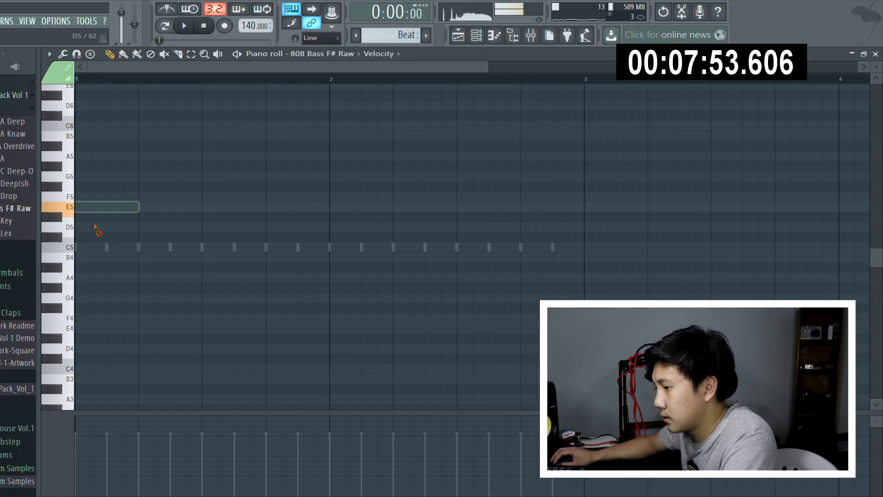
# Draw one-beat E4 808 notes on beat 1 of bar 1 and beats 2 and 3 of bar 2, and play them with the song.
pyautogui.scroll(-3, 153, 302)
pyautogui.press('space')
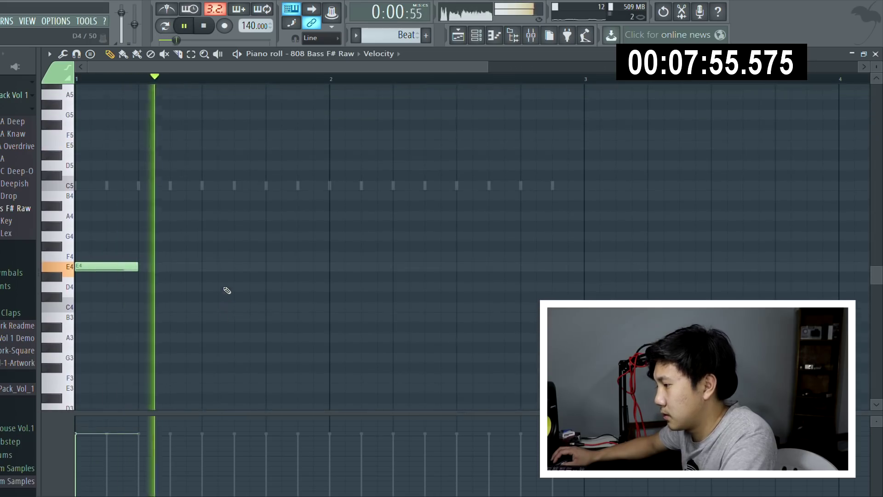
pyautogui.click(400, 268)
pyautogui.click(464, 268)
pyautogui.press('space')
pyautogui.press('space')
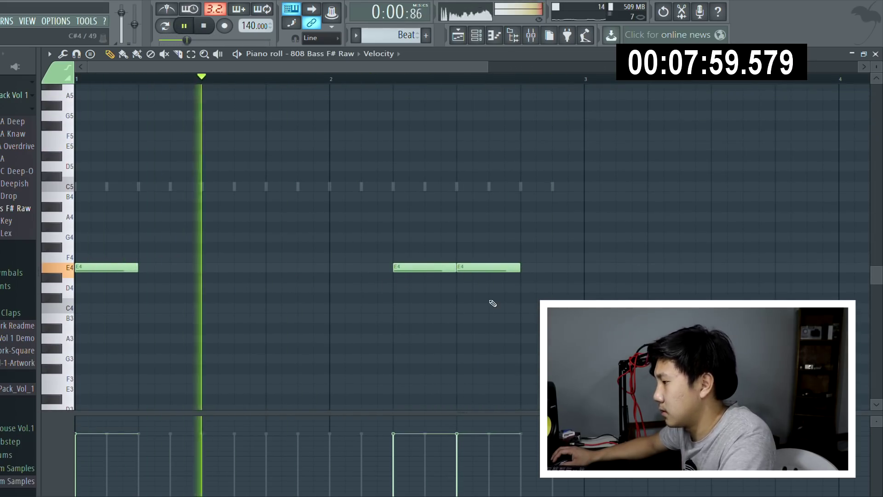
# Replace the last E4 808 note with a one-beat E4 starting half a beat later in bar 2.
pyautogui.scroll(2, 491, 303)
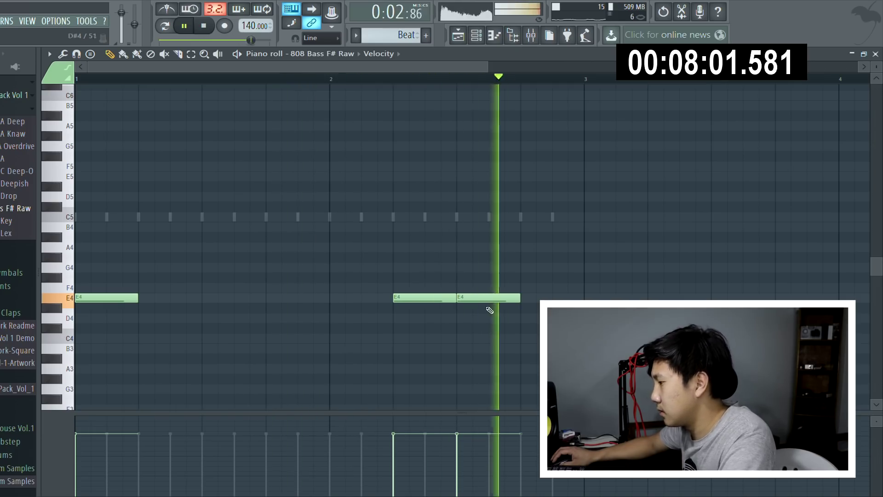
pyautogui.rightClick(487, 298)
pyautogui.click(496, 299)
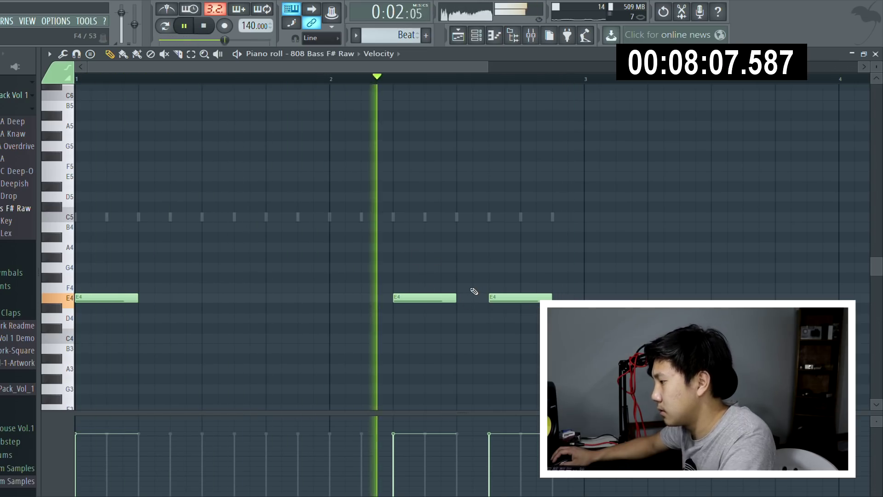
# Add a half-beat E4 note and a half-beat C5 slide note on beat 3 of bar 2 and audition the 808 line.
pyautogui.press('space')
pyautogui.moveTo(487, 277); pyautogui.dragTo(511, 289)
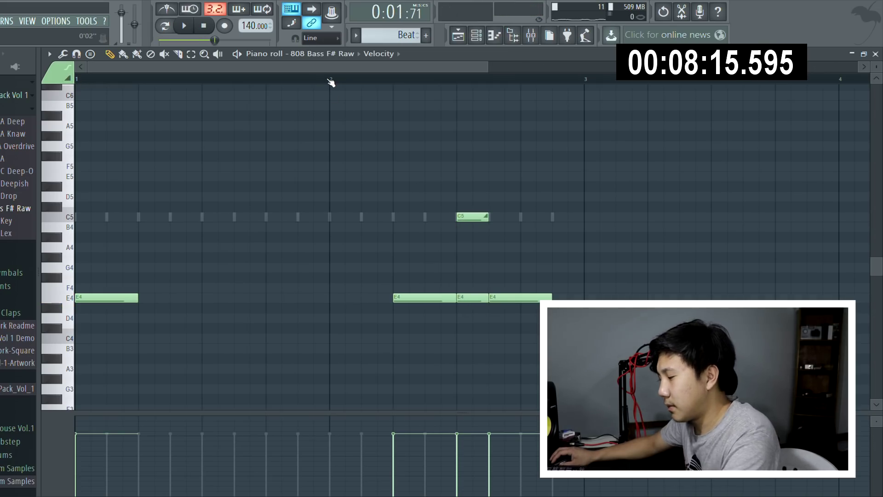
pyautogui.press('space')
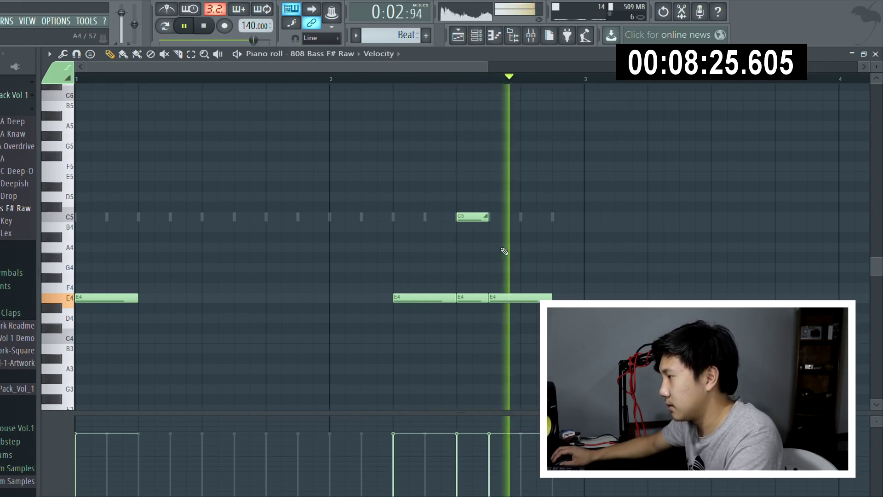
pyautogui.press('space')
# Return to the playlist and play the arrangement from the start.
pyautogui.click(458, 37)
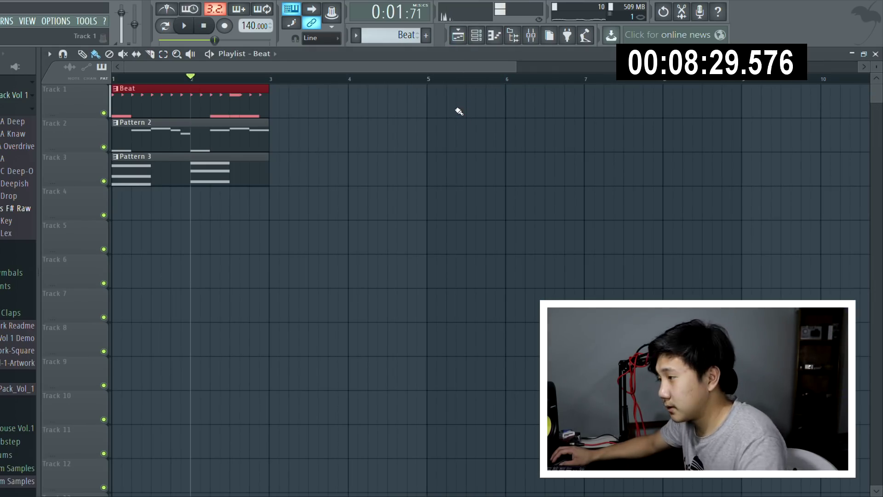
pyautogui.scroll(2, 230, 88)
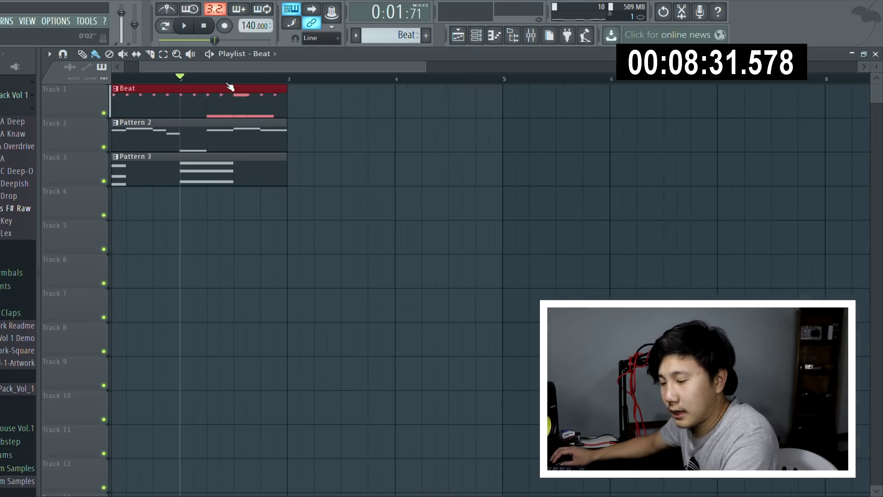
pyautogui.click(170, 80)
pyautogui.press('space')
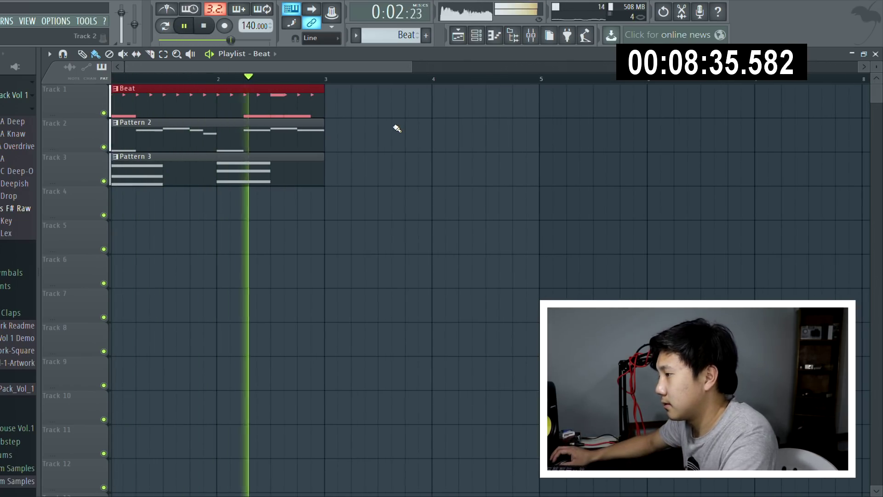
pyautogui.scroll(-1, 361, 83)
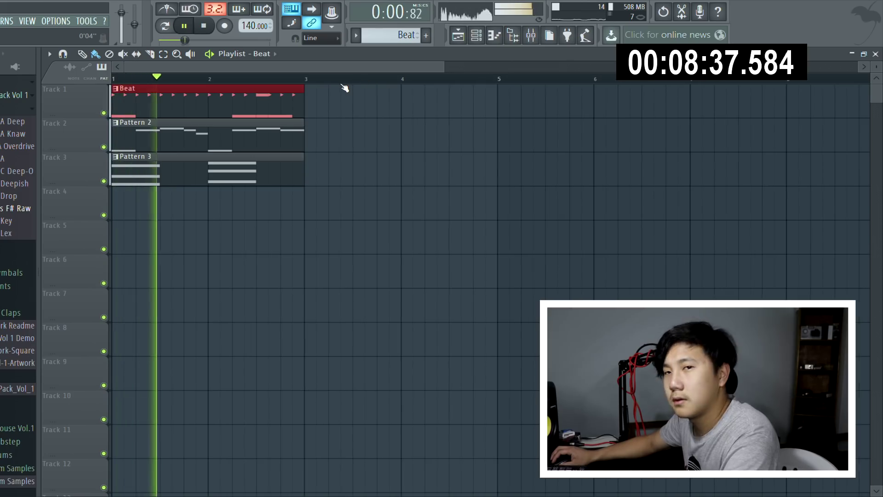
# Replace the Beat clip at bar 1 of Track 1 with a Pattern 4 clip and play the arrangement.
pyautogui.press('space')
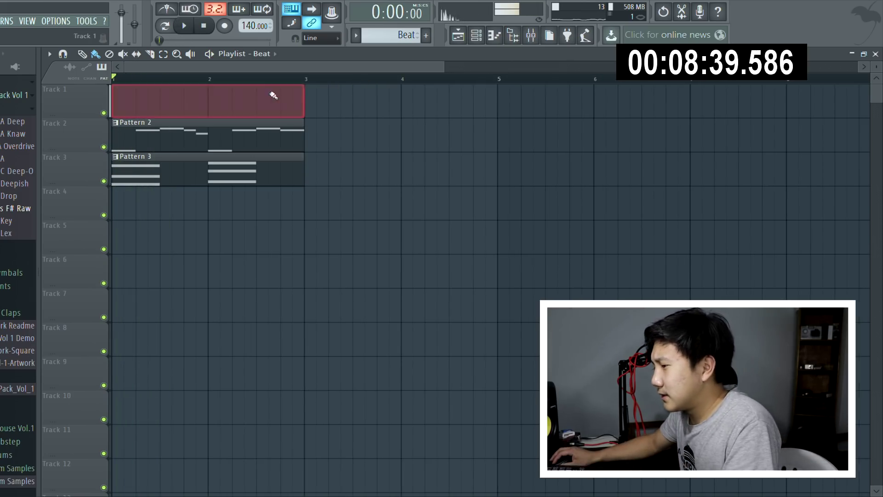
pyautogui.rightClick(272, 93)
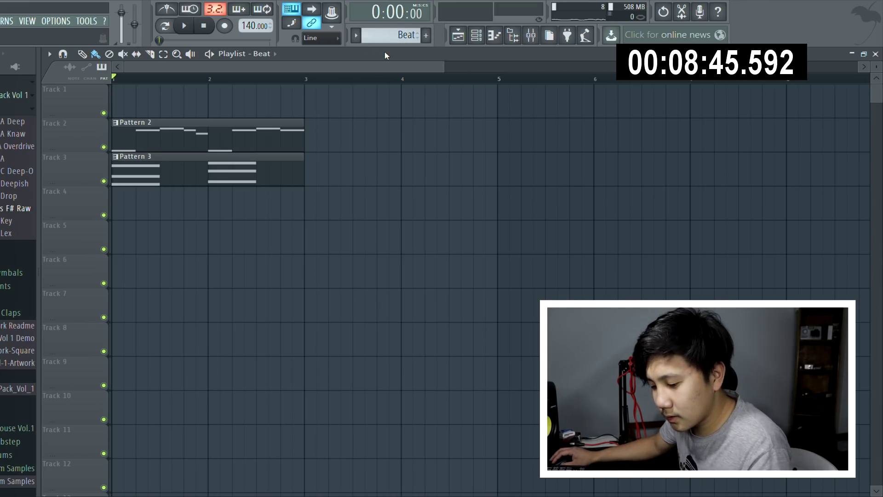
pyautogui.click(484, 40)
pyautogui.press('KP_Add')
pyautogui.press('KP_Add')
pyautogui.press('KP_Add')
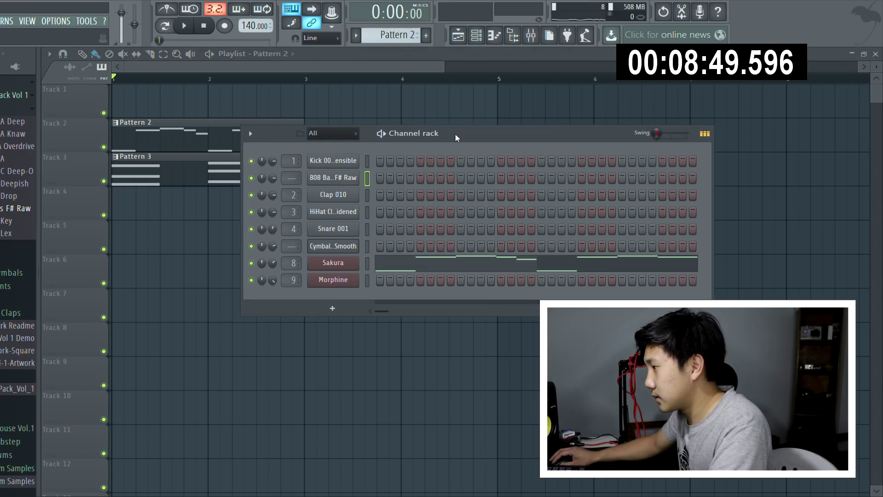
pyautogui.moveTo(285, 108); pyautogui.dragTo(116, 108)
pyautogui.press('space')
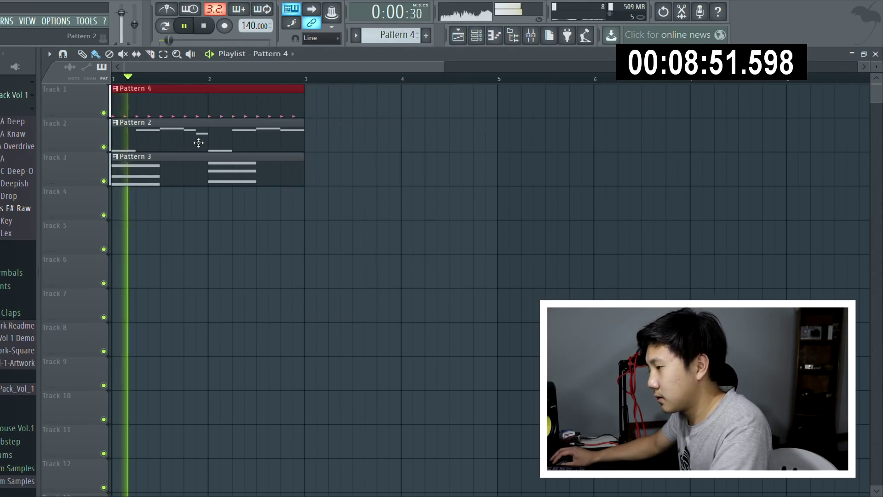
# Place second clips of Pattern 4, Pattern 2 and Pattern 3 at bar 3 on their tracks and restart playback.
pyautogui.click(312, 111)
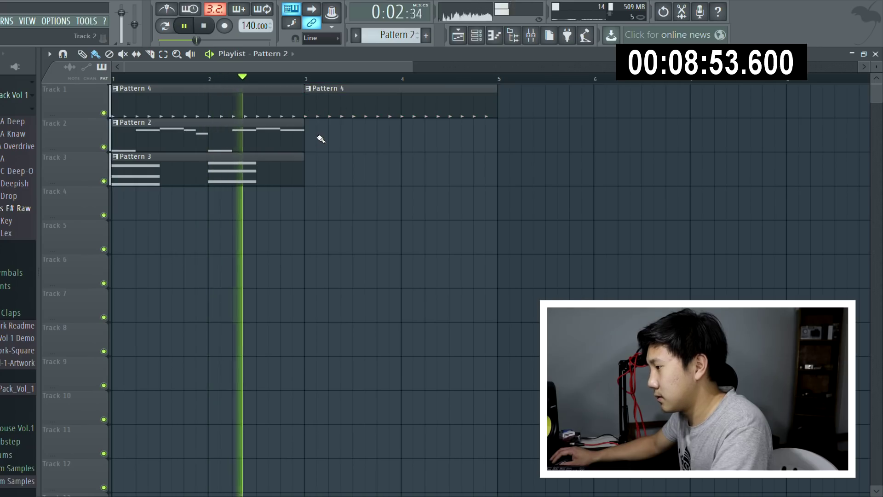
pyautogui.click(317, 138)
pyautogui.click(344, 171)
pyautogui.moveTo(346, 184); pyautogui.dragTo(310, 184)
pyautogui.press('space')
pyautogui.press('space')
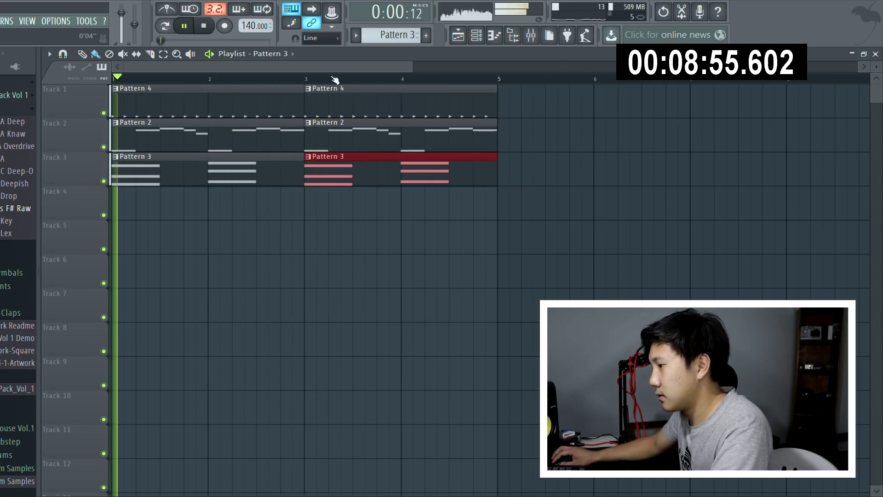
# Mute Track 2 briefly during playback to hear the other parts alone, and unmute it.
pyautogui.scroll(-2, 334, 77)
pyautogui.click(104, 147)
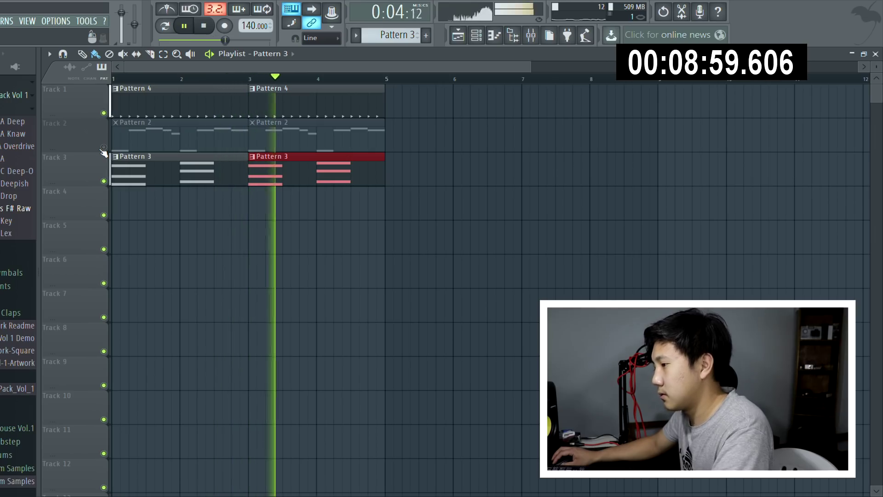
pyautogui.click(103, 147)
pyautogui.hscroll(1, 391, 68)
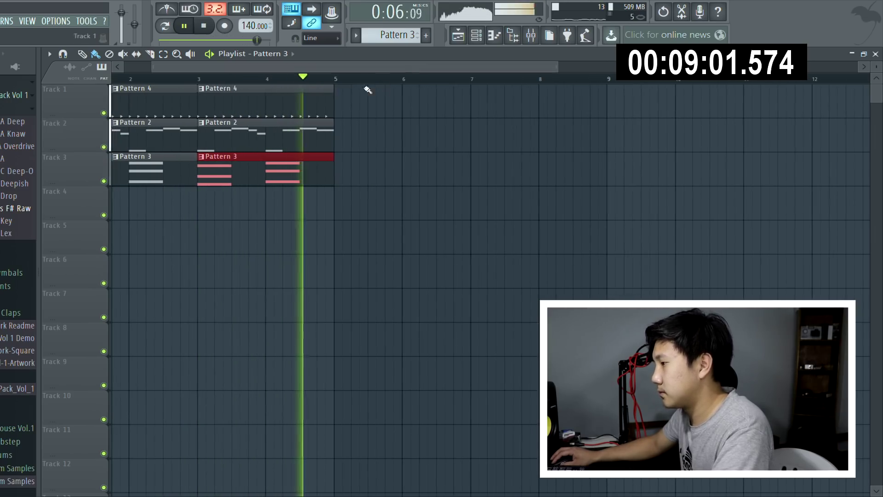
# Add Beat clips to Track 1 at bars 5, 7 and 9 and audition the song from bar 5.
pyautogui.click(327, 102)
pyautogui.press('space')
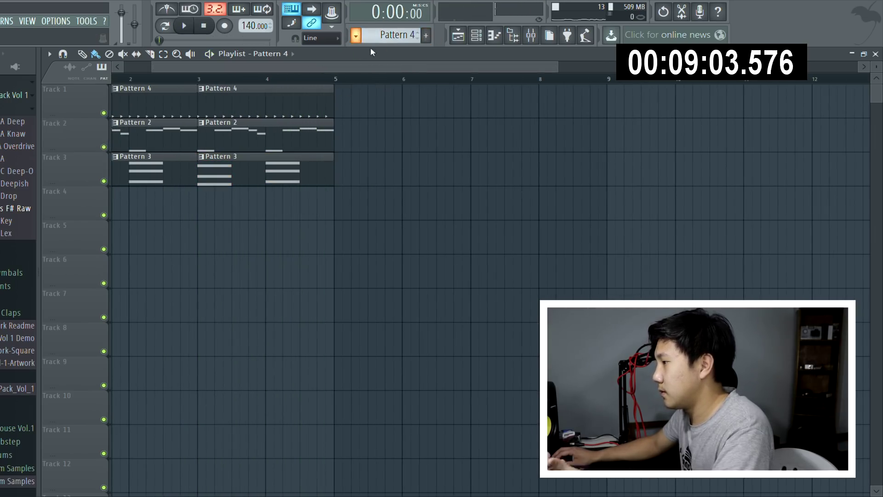
pyautogui.click(401, 108)
pyautogui.rightClick(401, 110)
pyautogui.moveTo(359, 93); pyautogui.dragTo(602, 119)
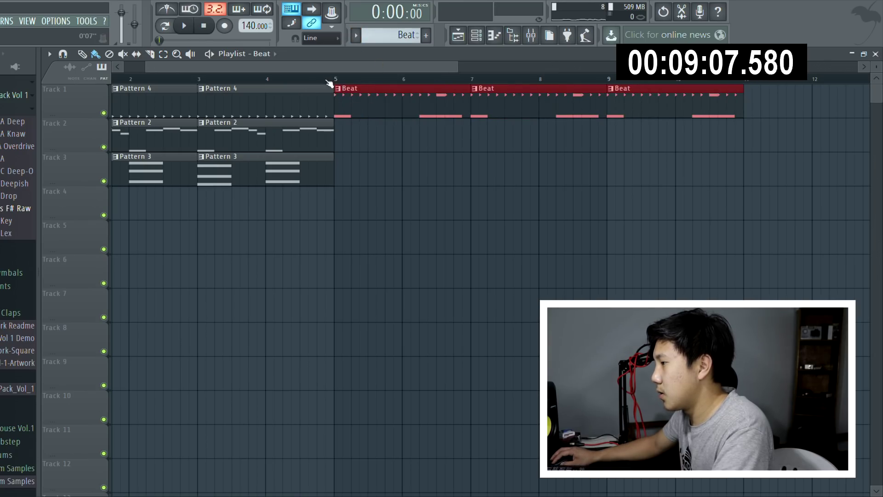
pyautogui.press('space')
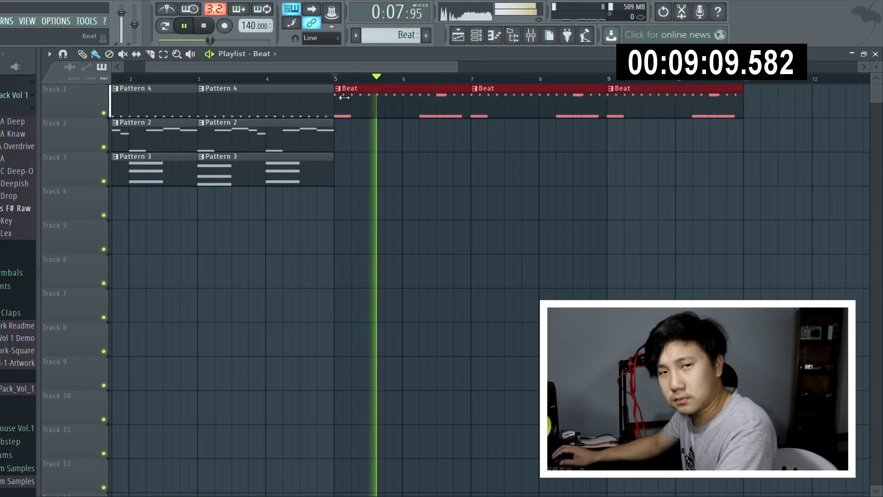
pyautogui.press('space')
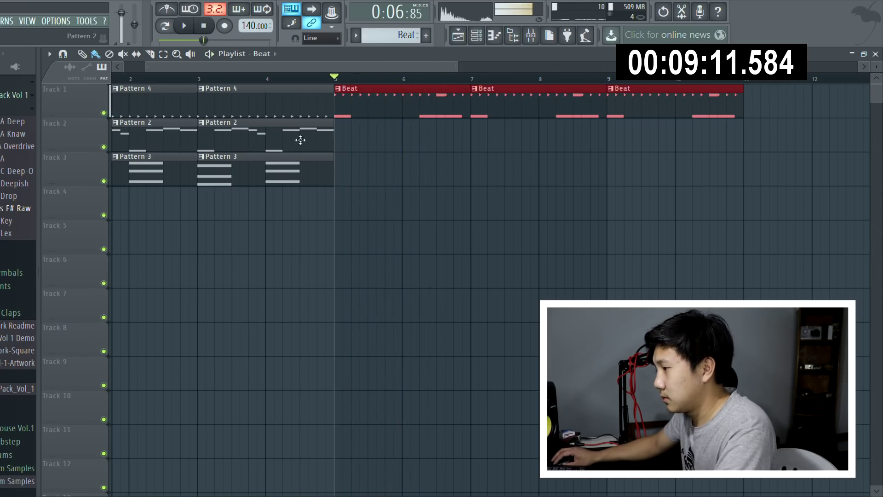
# Place a Pattern 2 clip on Track 2 and a Pattern 3 clip on Track 3 at bar 5.
pyautogui.click(300, 138)
pyautogui.moveTo(380, 144); pyautogui.dragTo(367, 152)
pyautogui.click(318, 170)
pyautogui.click(399, 182)
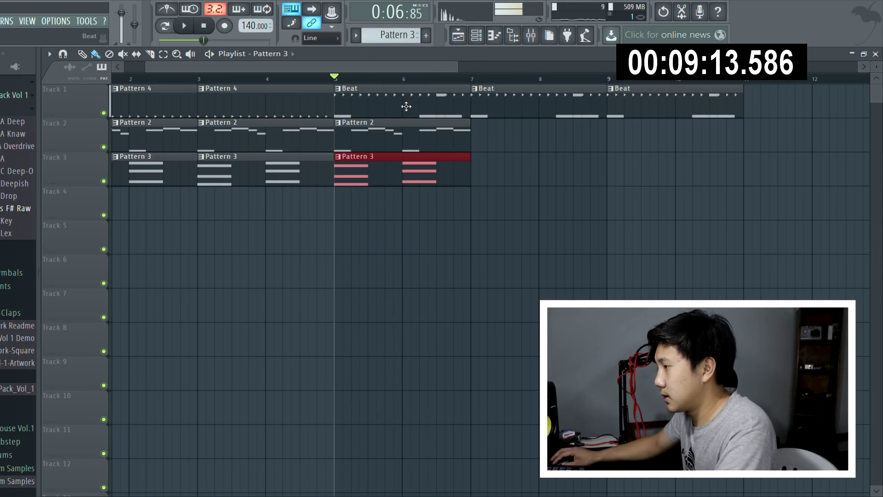
# Extend Pattern 3 and Pattern 2 on their tracks with clips at bars 7 and 9, and play from bar 5.
pyautogui.scroll(-3, 406, 106)
pyautogui.moveTo(357, 124); pyautogui.dragTo(349, 187)
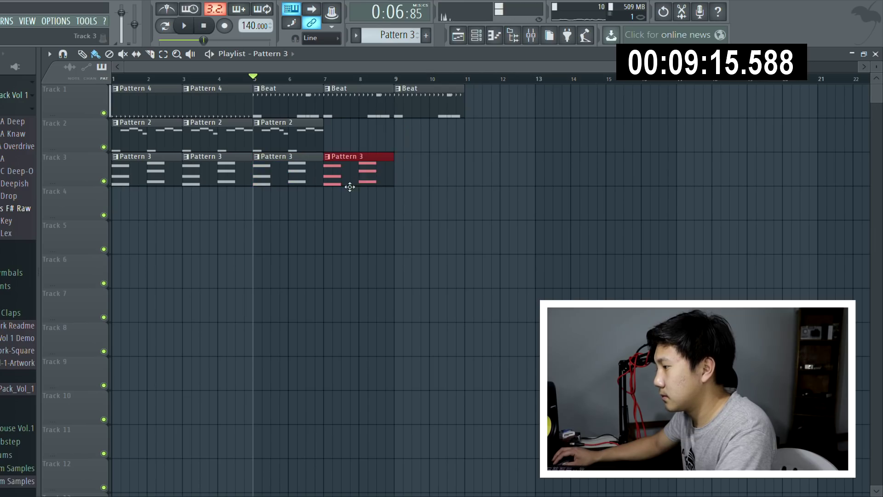
pyautogui.click(428, 179)
pyautogui.click(311, 140)
pyautogui.moveTo(338, 138); pyautogui.dragTo(435, 150)
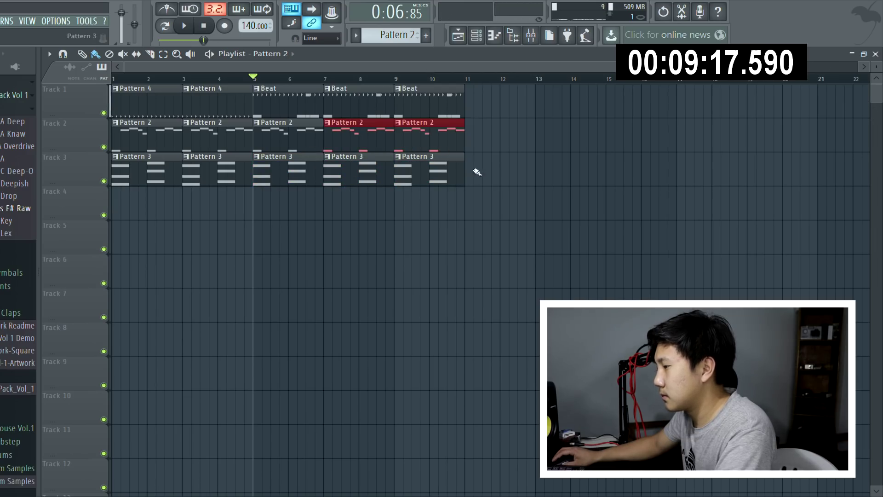
pyautogui.press('space')
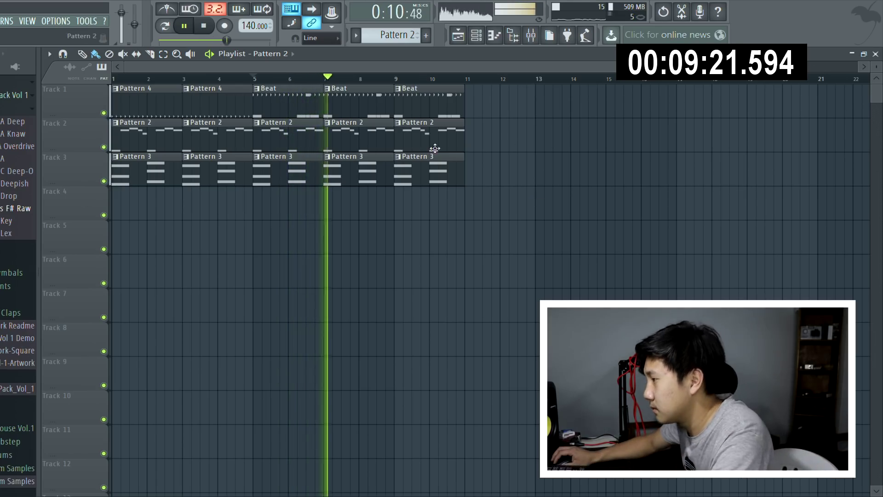
pyautogui.scroll(-2, 457, 88)
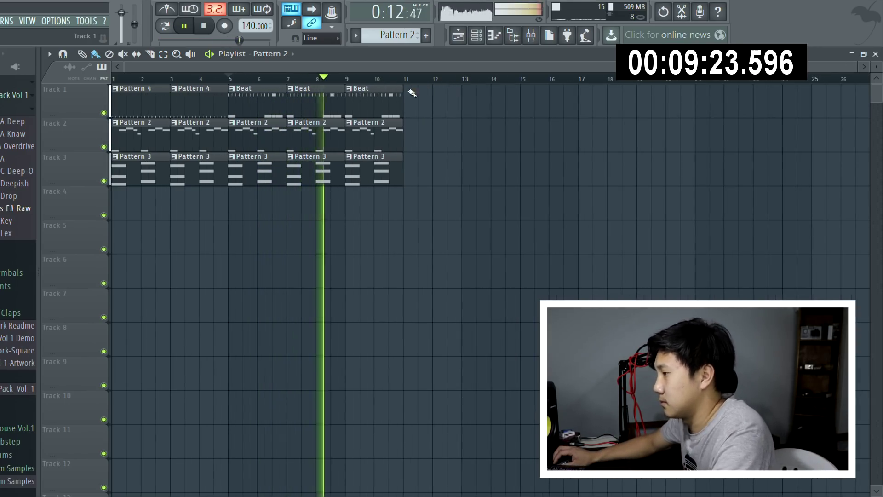
pyautogui.scroll(3, 425, 69)
pyautogui.press('space')
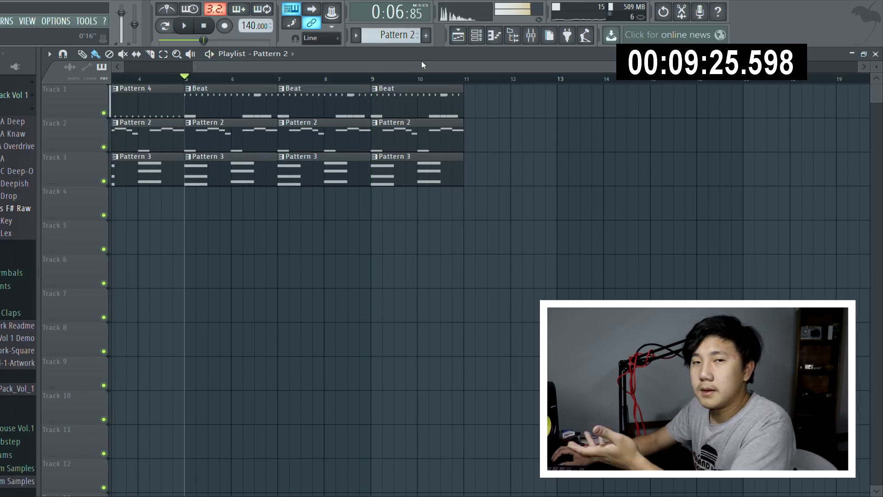
# Link the Kick channel to mixer insert 1 and the 808 Bass channel to mixer insert 2.
pyautogui.press('F9')
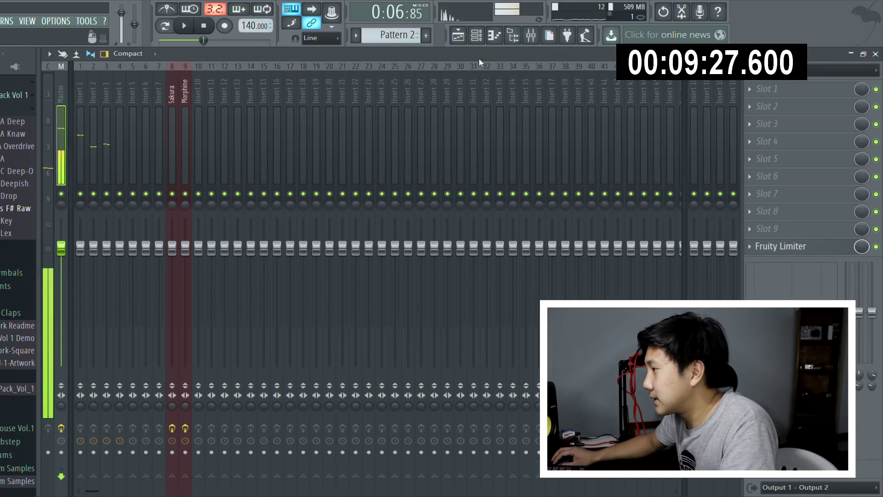
pyautogui.press('F6')
pyautogui.click(84, 111)
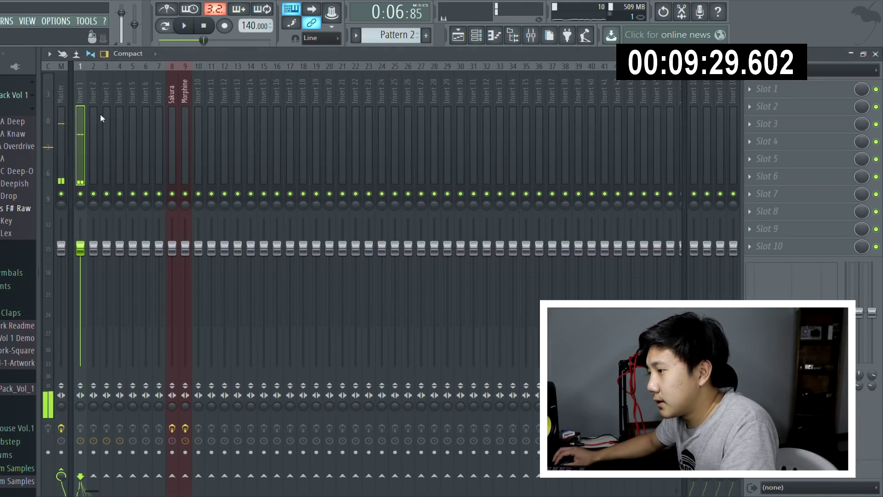
pyautogui.hotkey('ctrl', 'l')
pyautogui.click(477, 36)
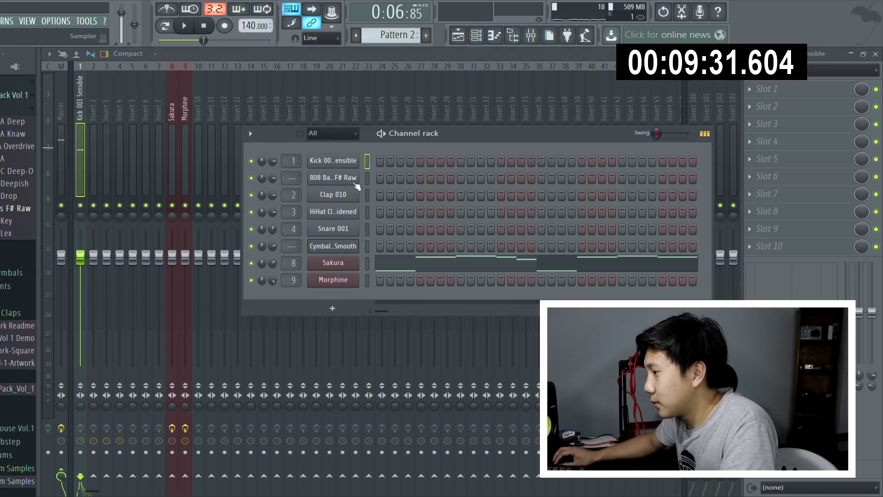
pyautogui.click(97, 105)
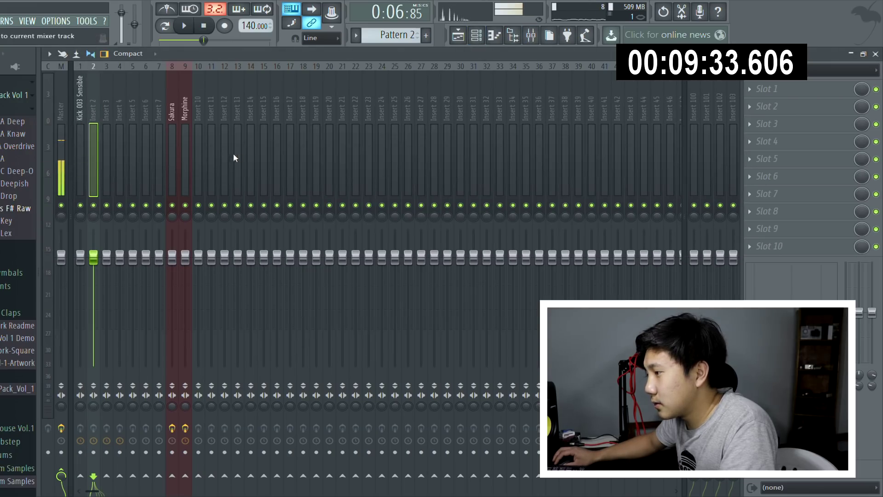
# Sidechain the kick mixer track to the 808 Bass track and load Fruity Limiter in the 808 track's second slot.
pyautogui.click(78, 111)
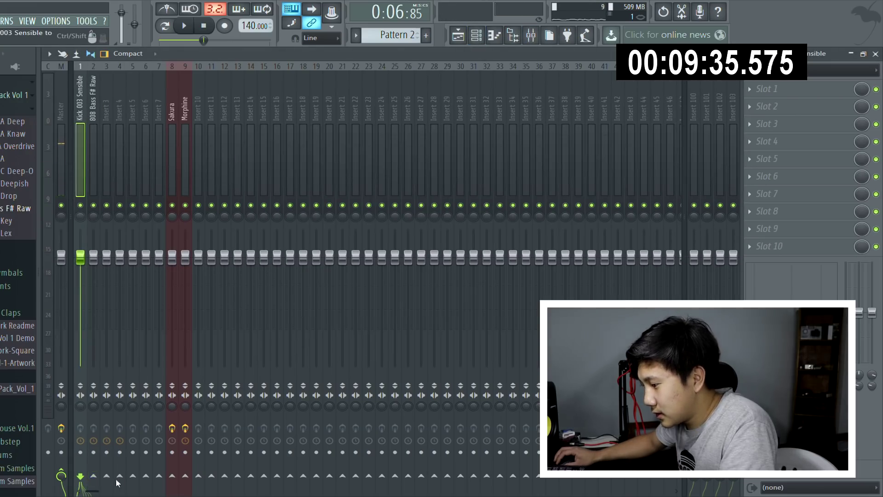
pyautogui.click(98, 163)
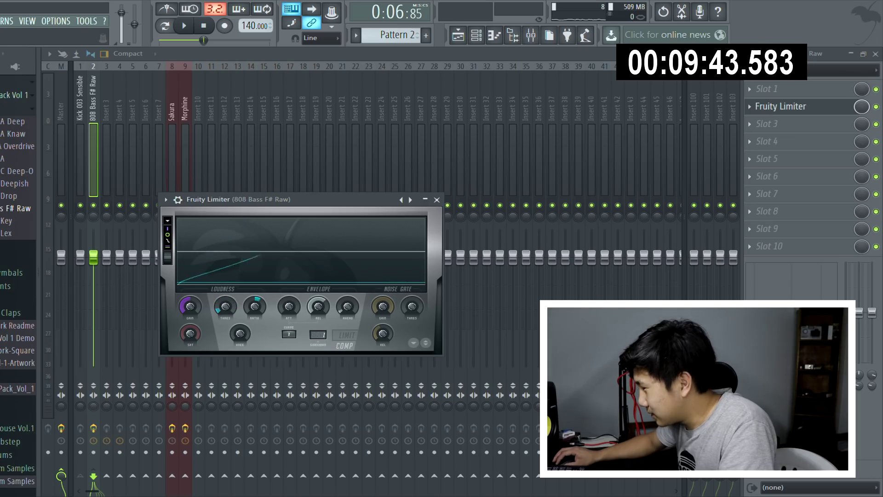
pyautogui.press('space')
# Isolate the kick and 808 Bass channels and play them together from bar 5.
pyautogui.press('F6')
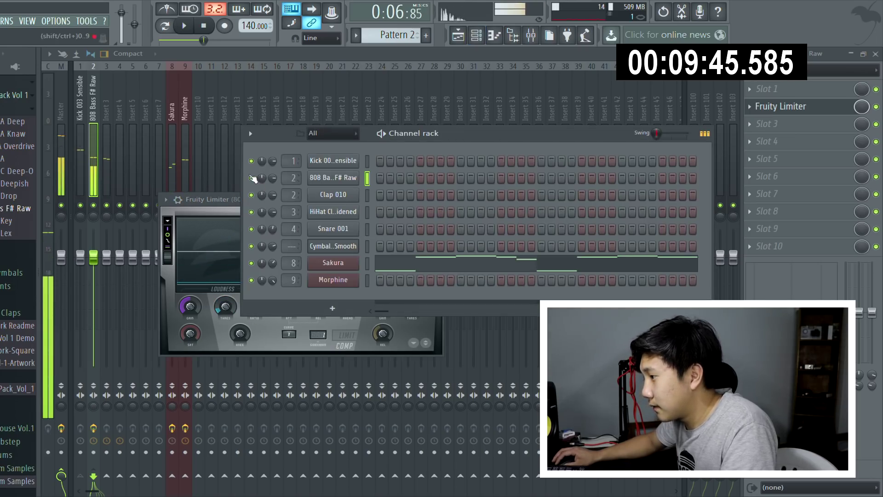
pyautogui.click(252, 161)
pyautogui.press('space')
pyautogui.press('F9')
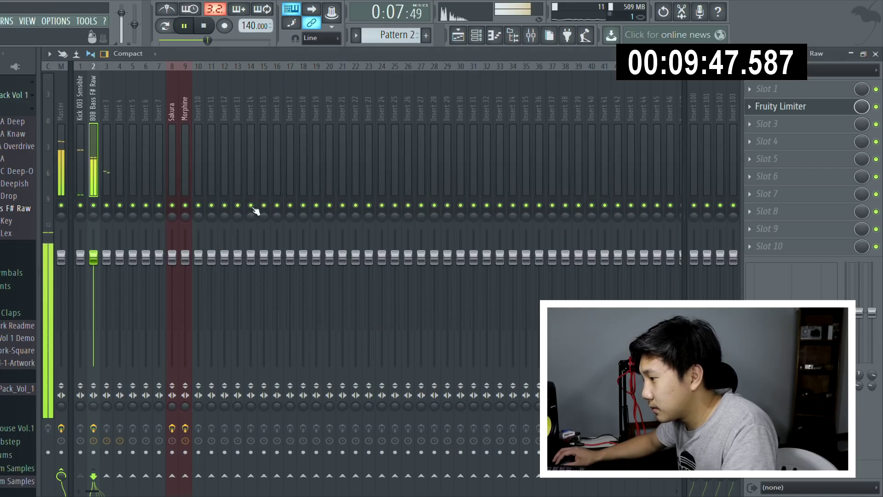
pyautogui.press('space')
pyautogui.press('space')
# Reopen the 808 track's Fruity Limiter and adjust its compressor threshold while replaying the kick and 808.
pyautogui.click(773, 106)
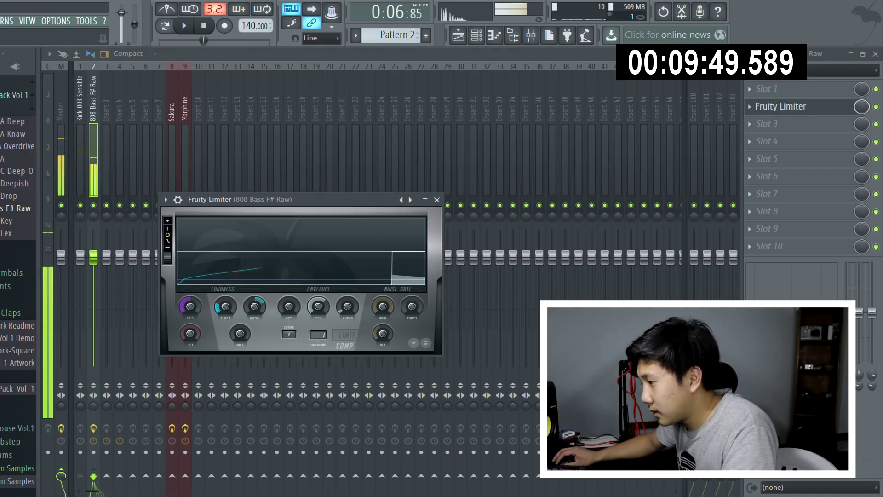
pyautogui.press('space')
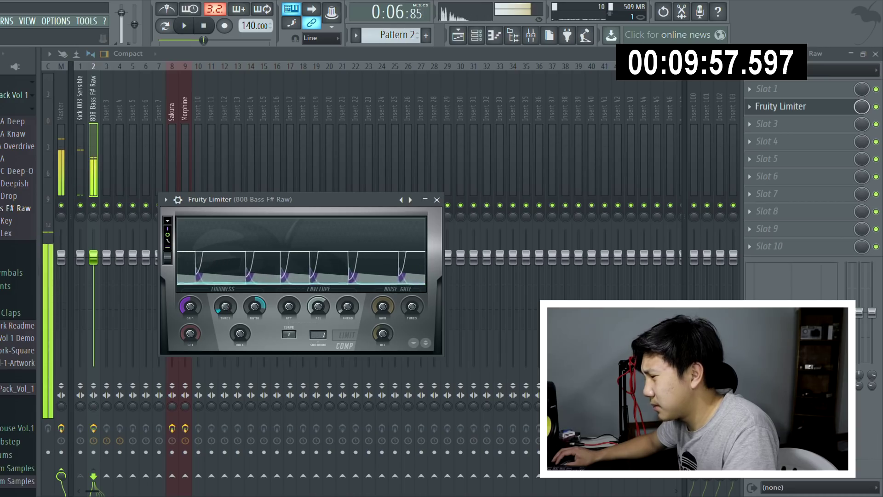
pyautogui.press('space')
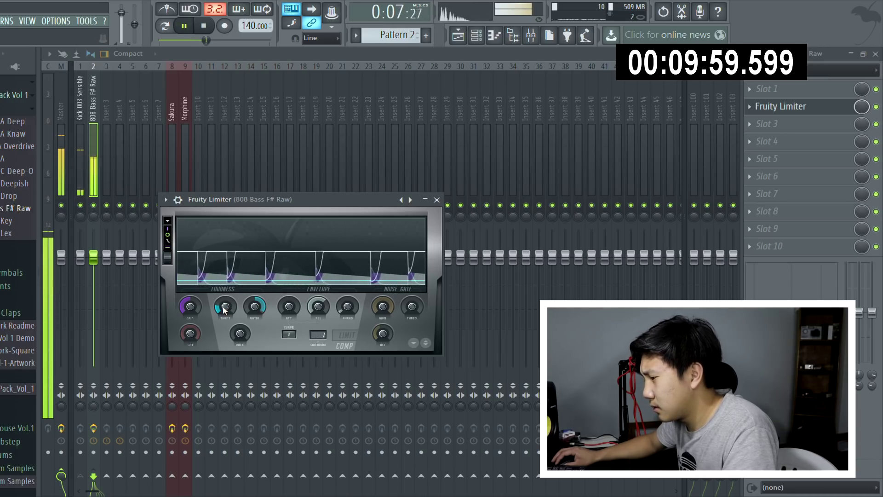